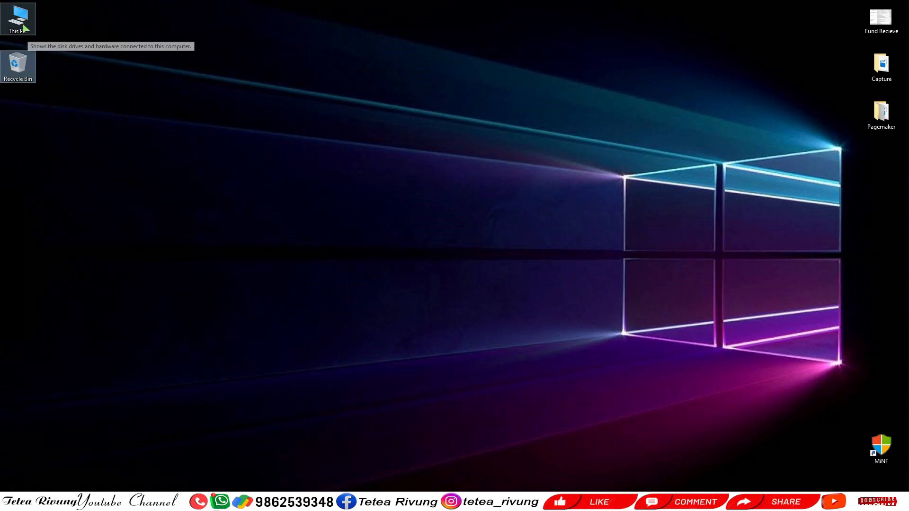
Open the SMC publication from the Office File folder in OneDrive's Ainawn PS folder.
{"action": "double_click", "coordinate": [23, 27]}
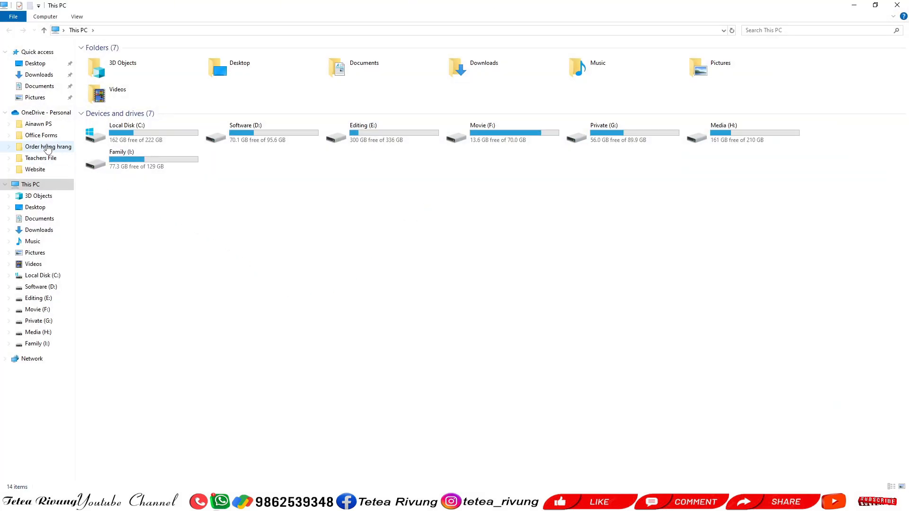
{"action": "left_click", "coordinate": [42, 124]}
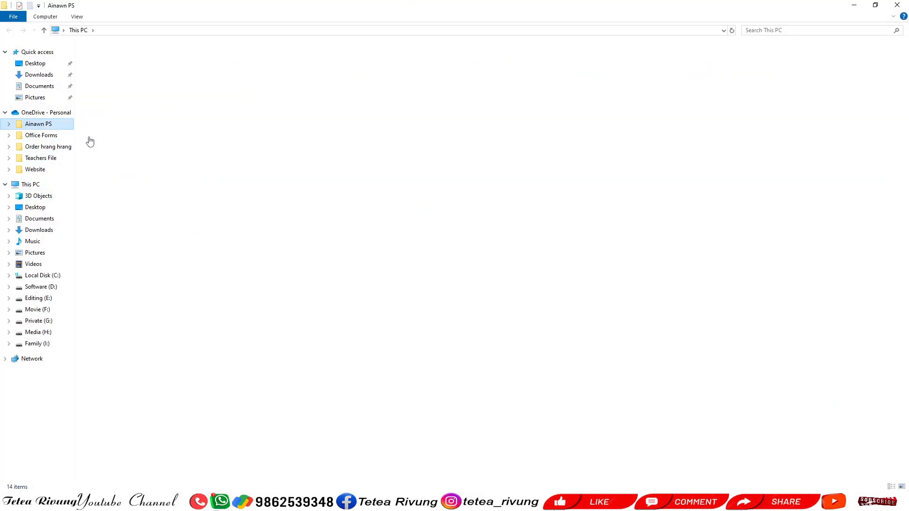
{"action": "left_click", "coordinate": [353, 63]}
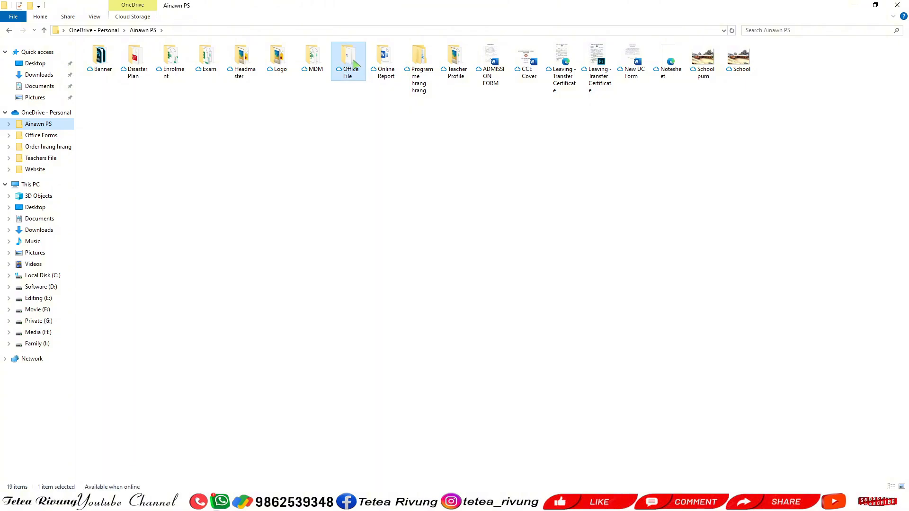
{"action": "double_click", "coordinate": [353, 63]}
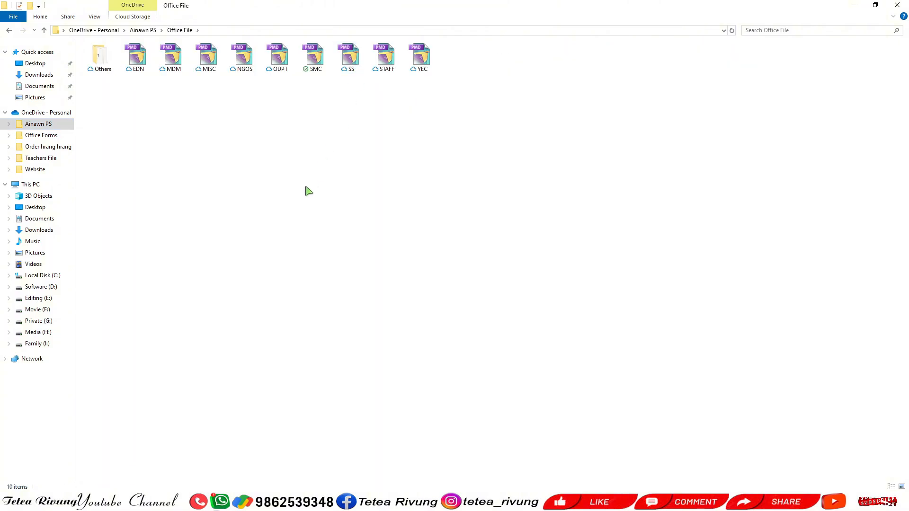
{"action": "double_click", "coordinate": [311, 67]}
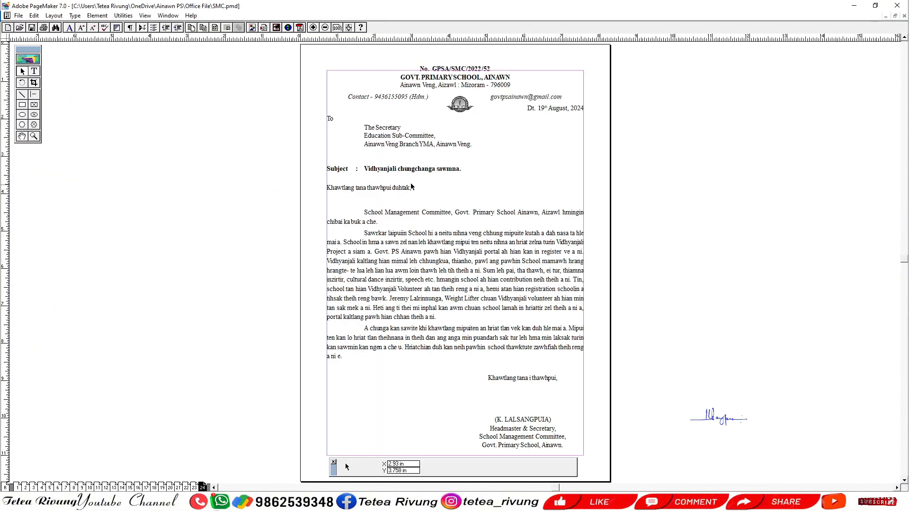
Look through the SMC letters backwards from page 24 to the Youth & Eco Club sanction order on page 10.
{"action": "left_click", "coordinate": [194, 488]}
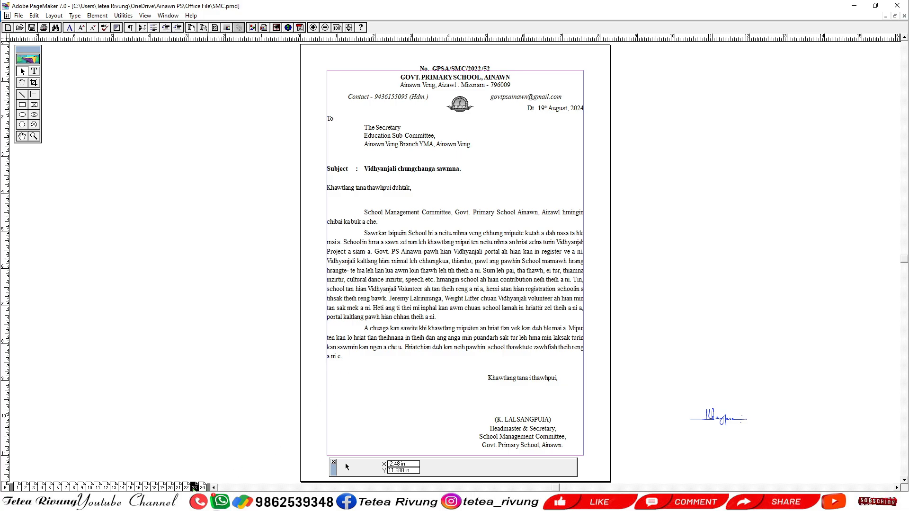
{"action": "left_click", "coordinate": [186, 487]}
{"action": "left_click", "coordinate": [178, 488]}
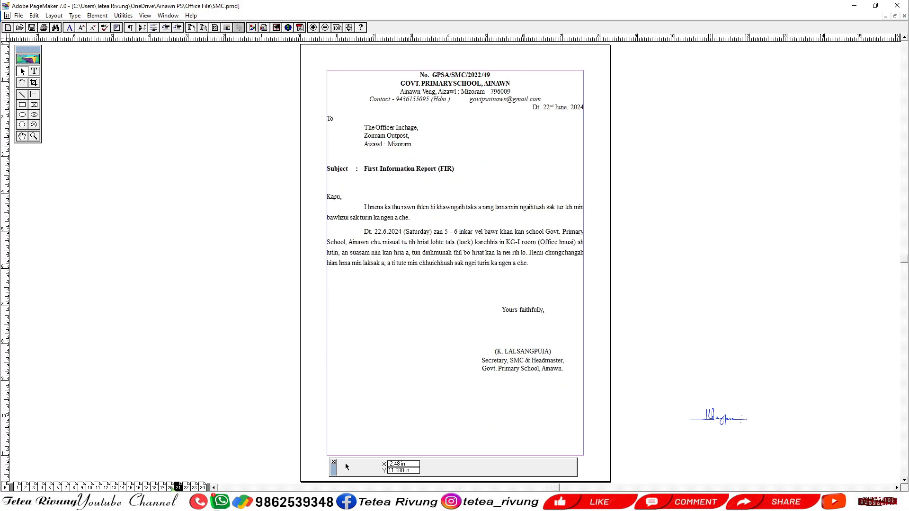
{"action": "key", "text": "Page_Up"}
{"action": "key", "text": "Page_Up"}
{"action": "key", "text": "Page_Up"}
{"action": "key", "text": "Page_Up"}
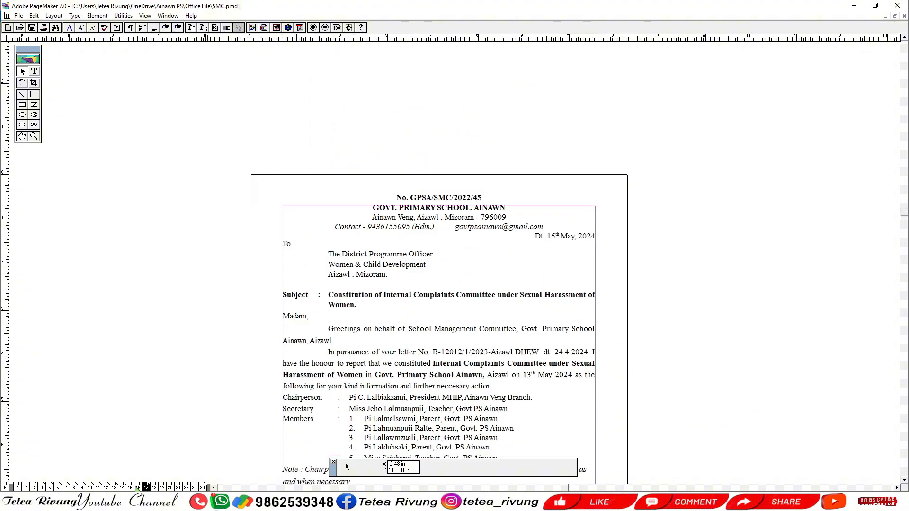
{"action": "key", "text": "Page_Up"}
{"action": "key", "text": "Page_Up"}
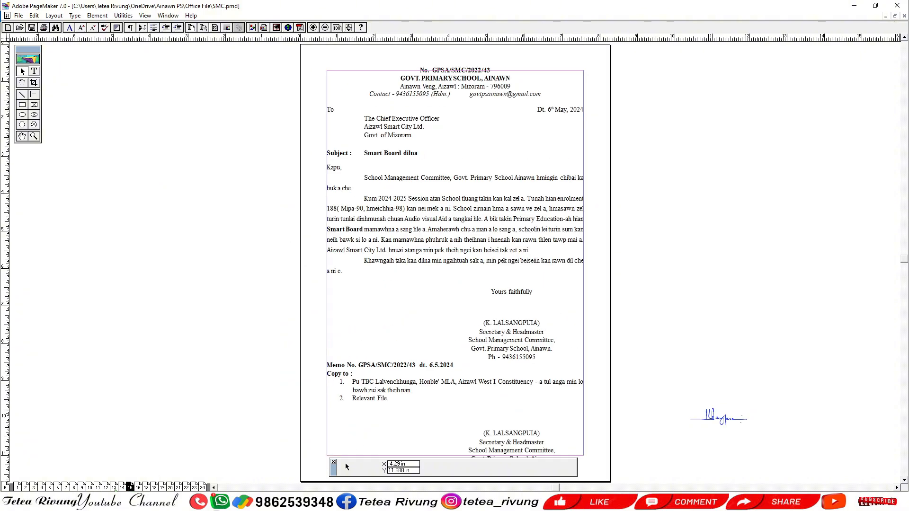
{"action": "key", "text": "Page_Up"}
{"action": "key", "text": "Page_Up"}
{"action": "key", "text": "Page_Up"}
{"action": "key", "text": "Page_Up"}
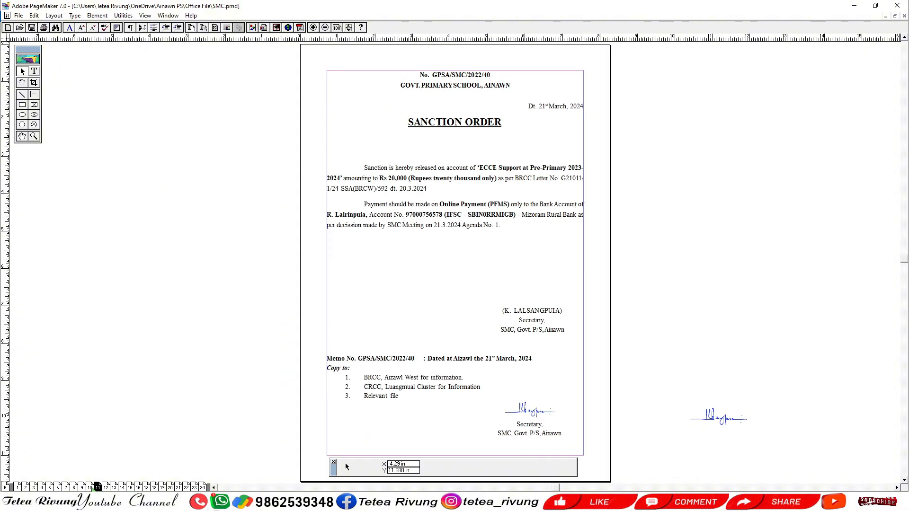
{"action": "key", "text": "Page_Up"}
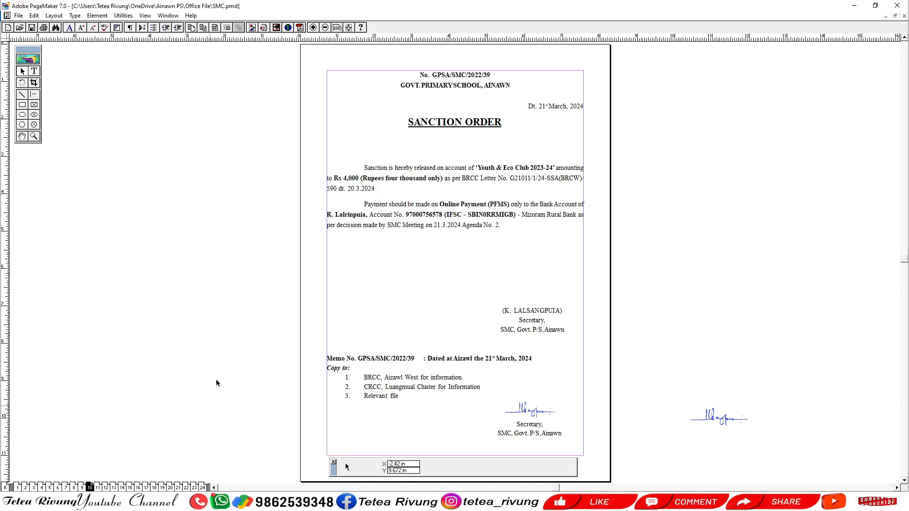
Examine the sanction order on page 10 in full-page view and the Internal Complaints Committee letter on page 17.
{"action": "left_click_drag", "start_coordinate": [314, 58], "coordinate": [593, 480]}
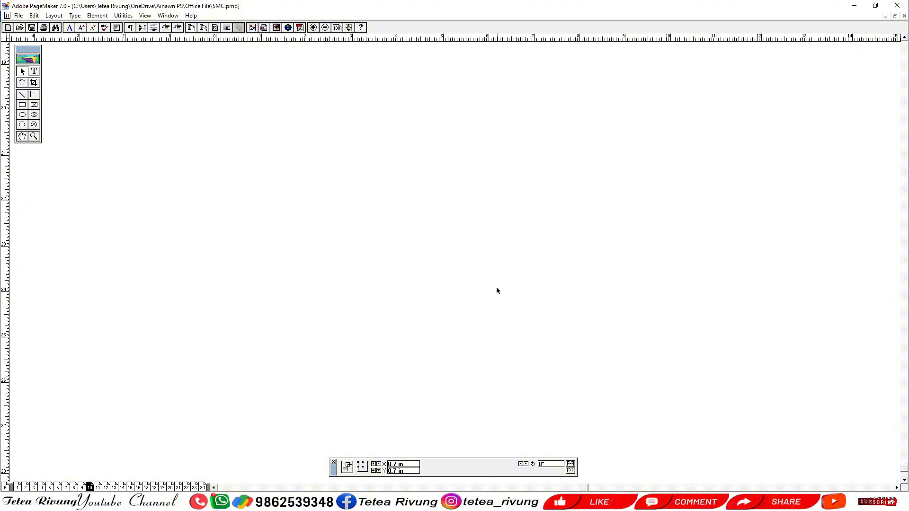
{"action": "key", "text": "ctrl+0"}
{"action": "left_click", "coordinate": [646, 248]}
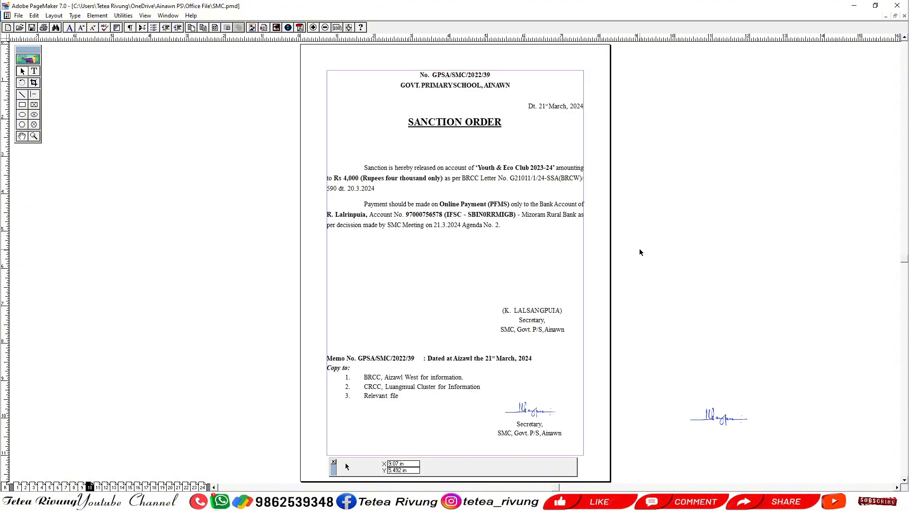
{"action": "left_click", "coordinate": [146, 488]}
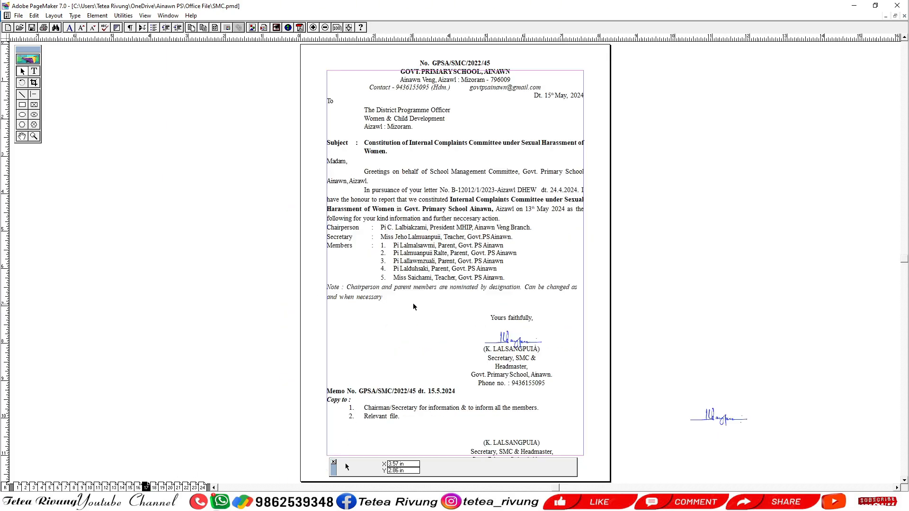
{"action": "key", "text": "ctrl+0"}
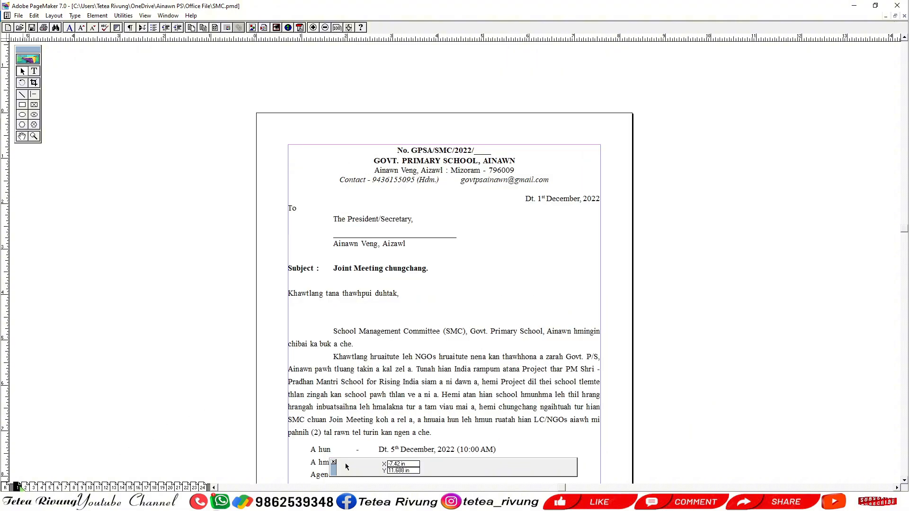
Look through the SMC letters, orders and meeting notices forwards from page 2 to page 22.
{"action": "left_click", "coordinate": [26, 488]}
{"action": "left_click", "coordinate": [42, 488]}
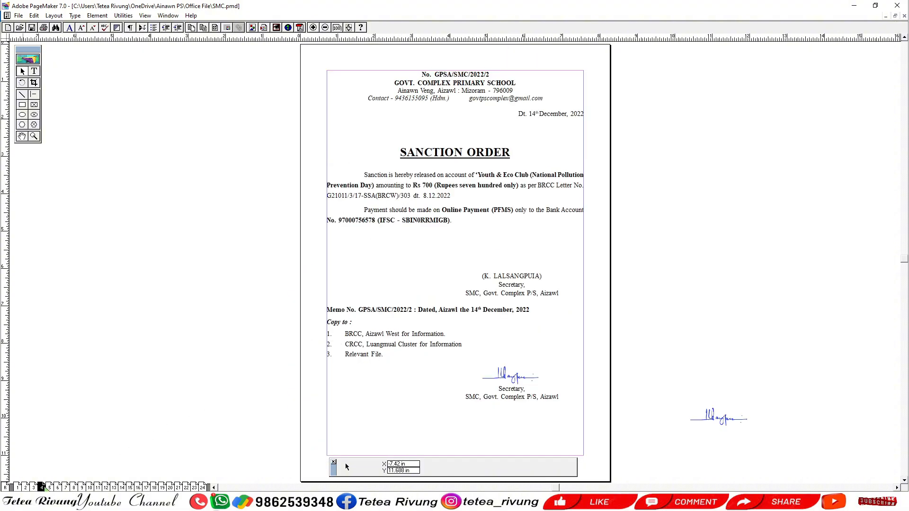
{"action": "left_click", "coordinate": [50, 488]}
{"action": "left_click", "coordinate": [66, 488]}
{"action": "left_click", "coordinate": [90, 488]}
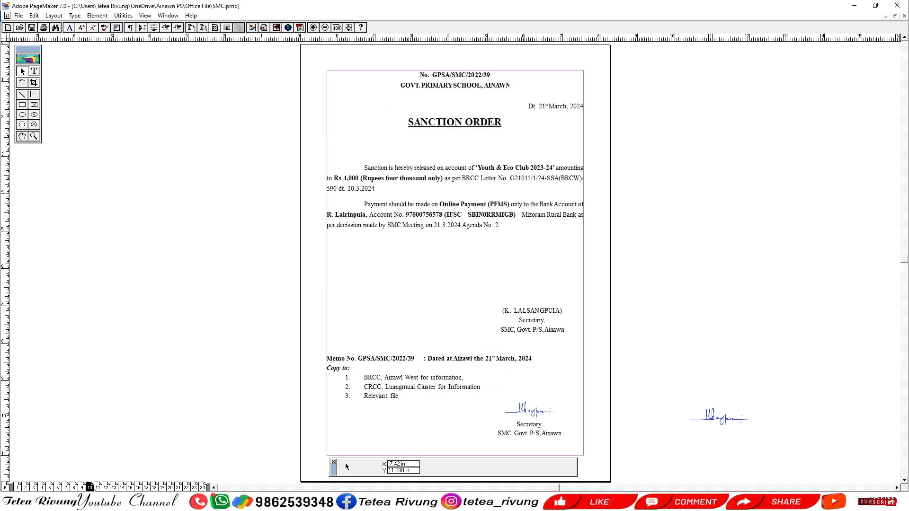
{"action": "left_click", "coordinate": [98, 487]}
{"action": "left_click", "coordinate": [106, 488]}
{"action": "left_click", "coordinate": [130, 487]}
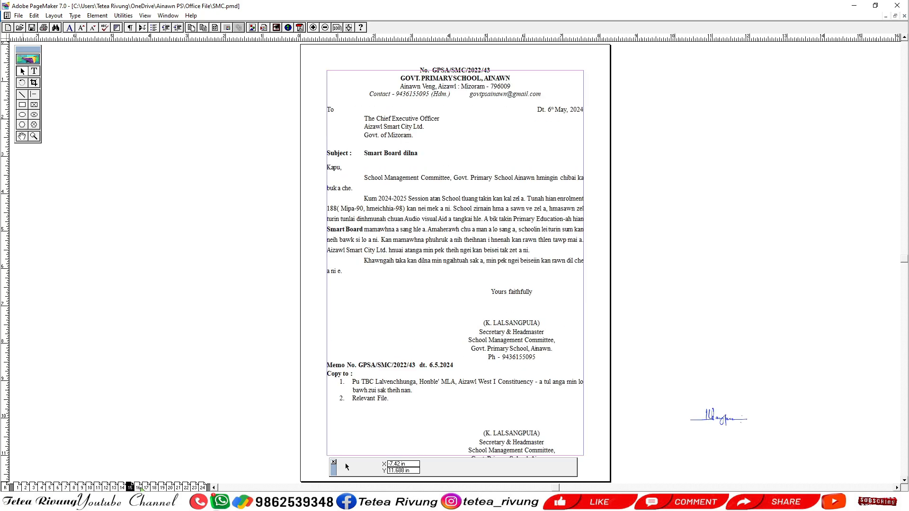
{"action": "left_click", "coordinate": [138, 488]}
{"action": "left_click", "coordinate": [154, 487]}
{"action": "left_click", "coordinate": [146, 488]}
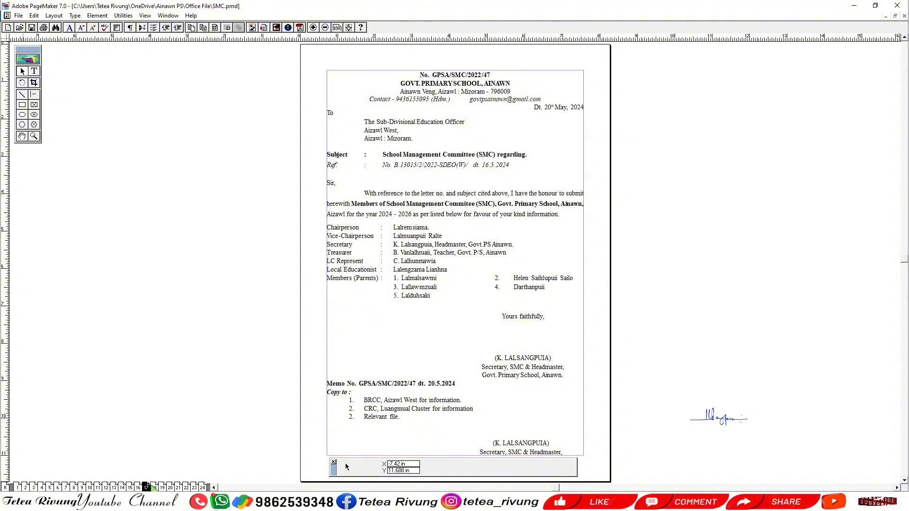
{"action": "left_click", "coordinate": [163, 487]}
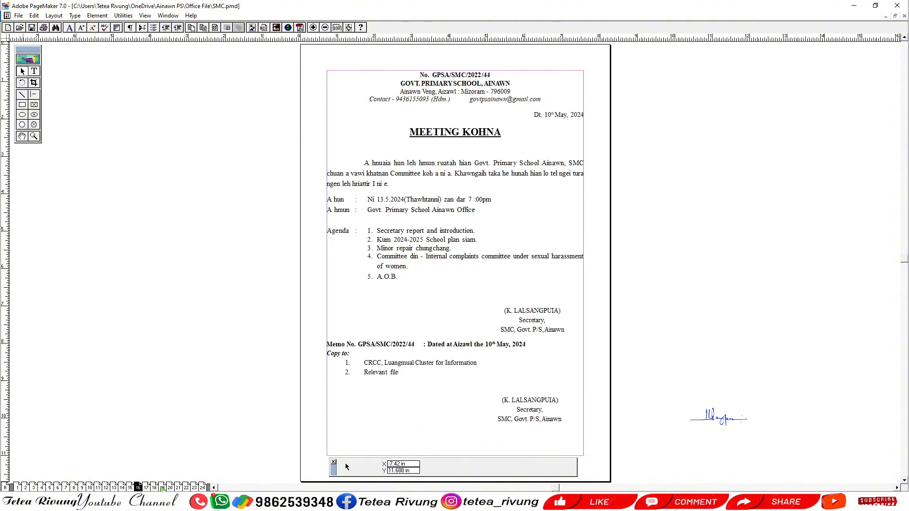
{"action": "left_click", "coordinate": [170, 488]}
{"action": "left_click", "coordinate": [177, 487]}
{"action": "left_click", "coordinate": [187, 488]}
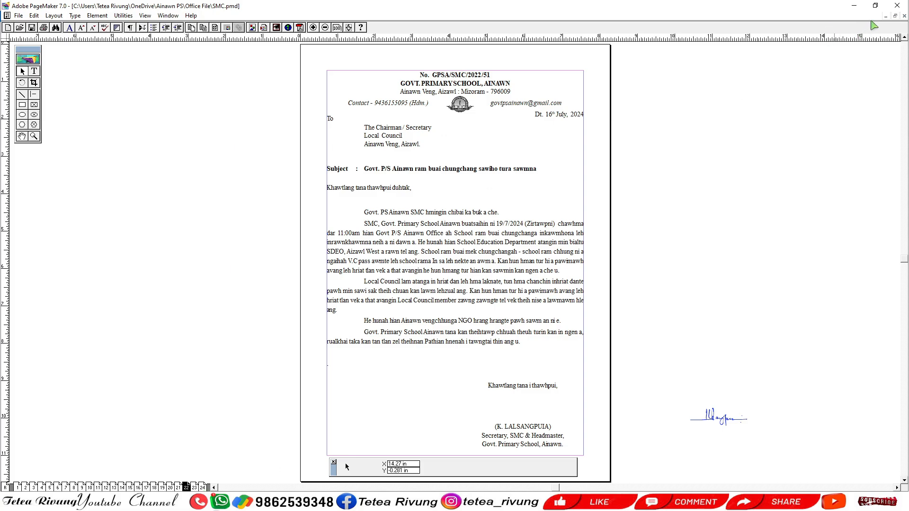
Close the SMC publication and open the Exam Question folder inside the Exam folder of Ainawn PS.
{"action": "left_click", "coordinate": [903, 16]}
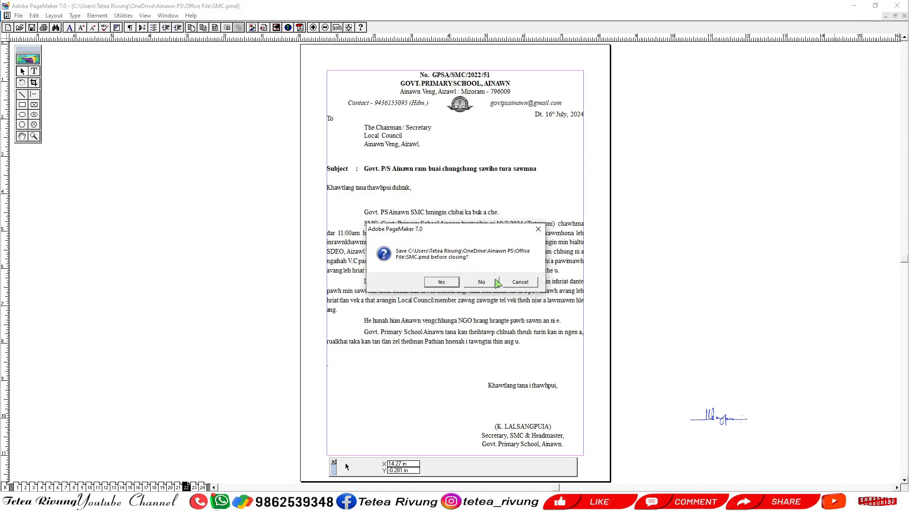
{"action": "left_click", "coordinate": [532, 228]}
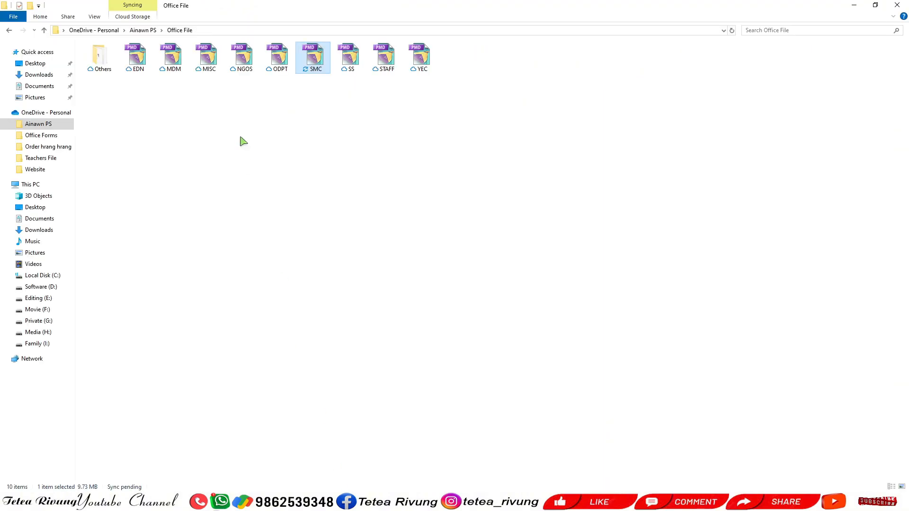
{"action": "double_click", "coordinate": [205, 60]}
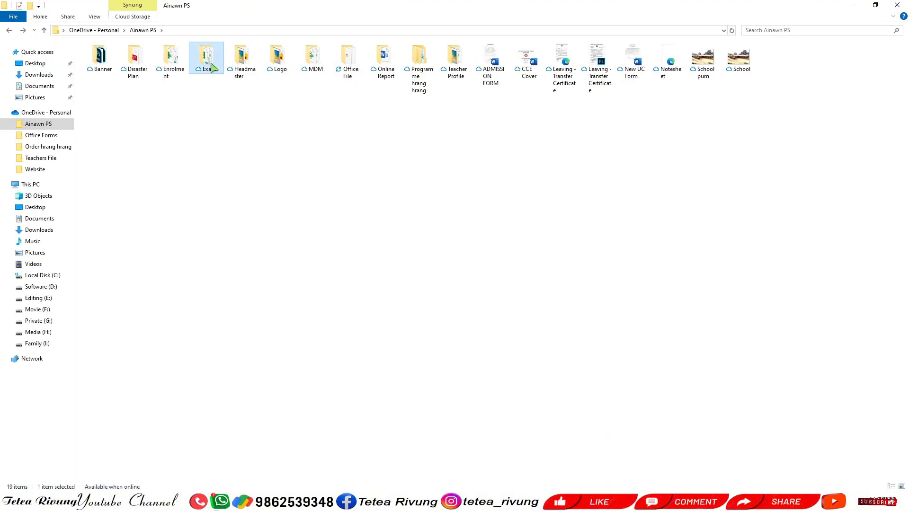
{"action": "double_click", "coordinate": [109, 68]}
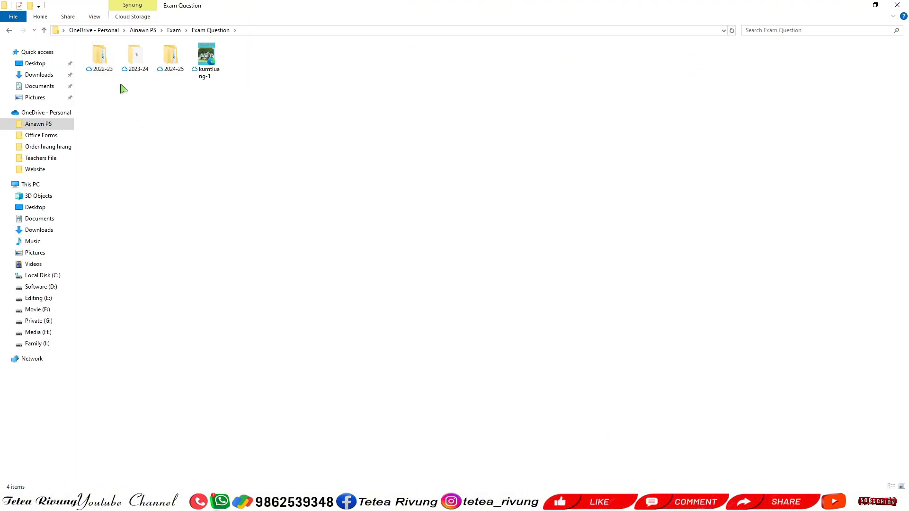
Review the yearly exam question folders and the 1st Term, 2nd Term and FINAL folders inside 2022-23.
{"action": "left_click", "coordinate": [105, 65]}
{"action": "left_click", "coordinate": [134, 66]}
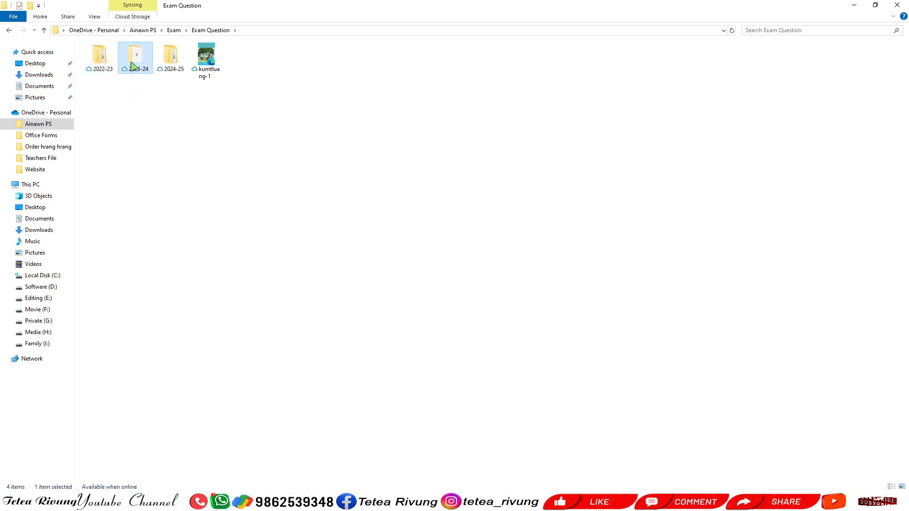
{"action": "left_click", "coordinate": [175, 63]}
{"action": "double_click", "coordinate": [106, 65]}
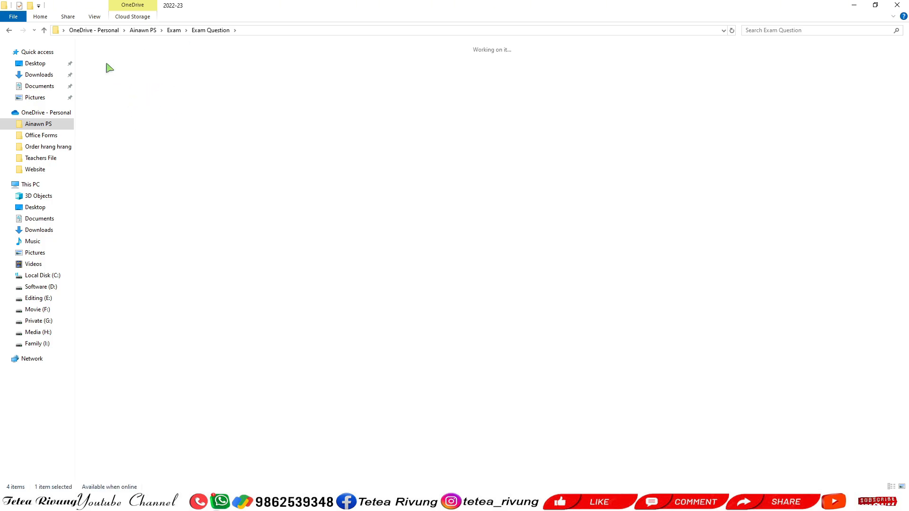
{"action": "left_click", "coordinate": [100, 59]}
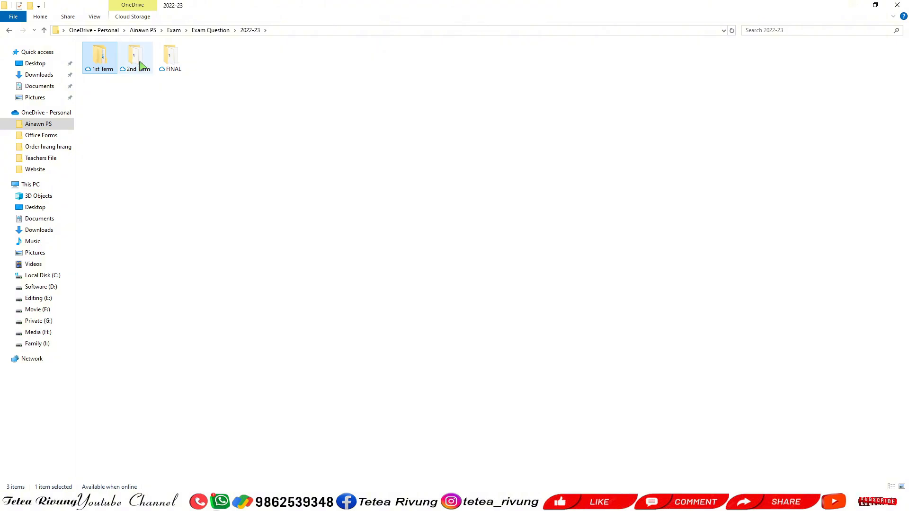
{"action": "left_click", "coordinate": [137, 60]}
{"action": "left_click", "coordinate": [170, 61]}
{"action": "key", "text": "alt+Left"}
Review the contents of the 2023-24 exam question folder and return to the Exam Question folder.
{"action": "double_click", "coordinate": [138, 62]}
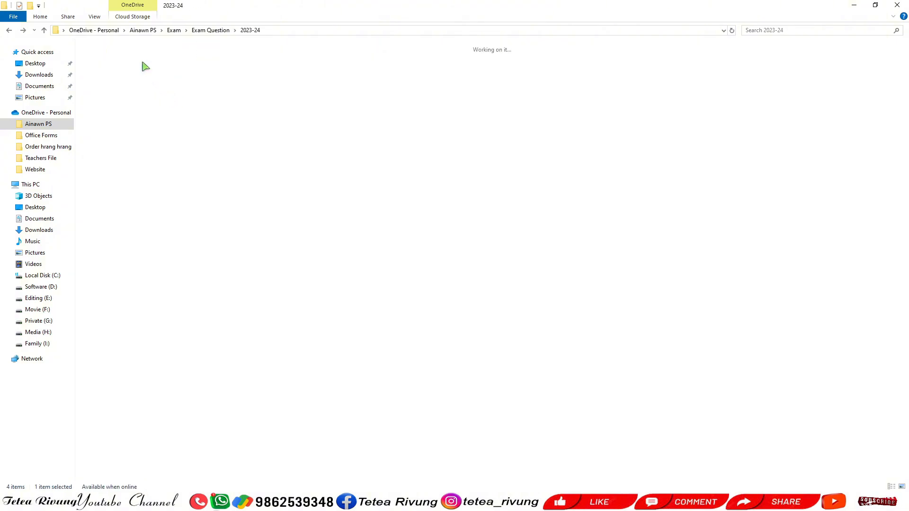
{"action": "left_click", "coordinate": [102, 60]}
{"action": "left_click", "coordinate": [132, 66]}
{"action": "left_click", "coordinate": [170, 60]}
{"action": "key", "text": "alt+Left"}
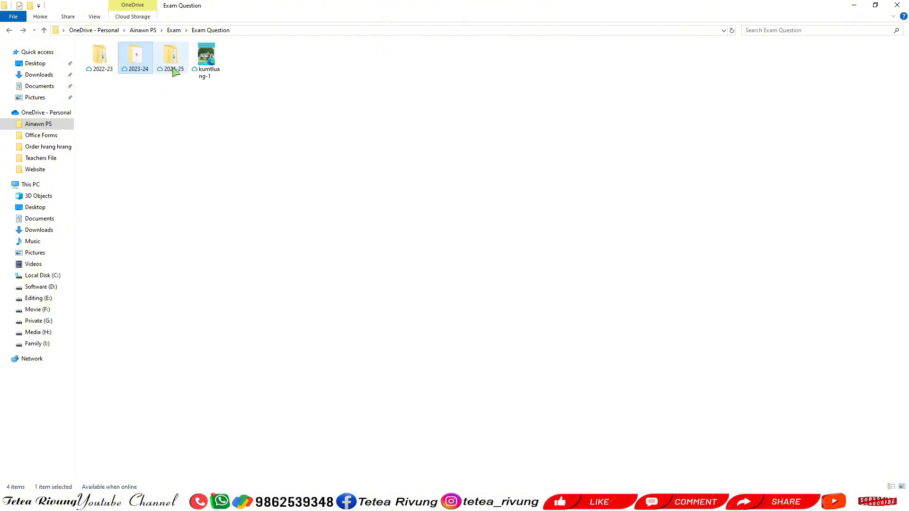
Review the PageMaker question files in the 1st Term folder of 2024-25 and return to the year folder.
{"action": "double_click", "coordinate": [171, 61]}
{"action": "double_click", "coordinate": [105, 62]}
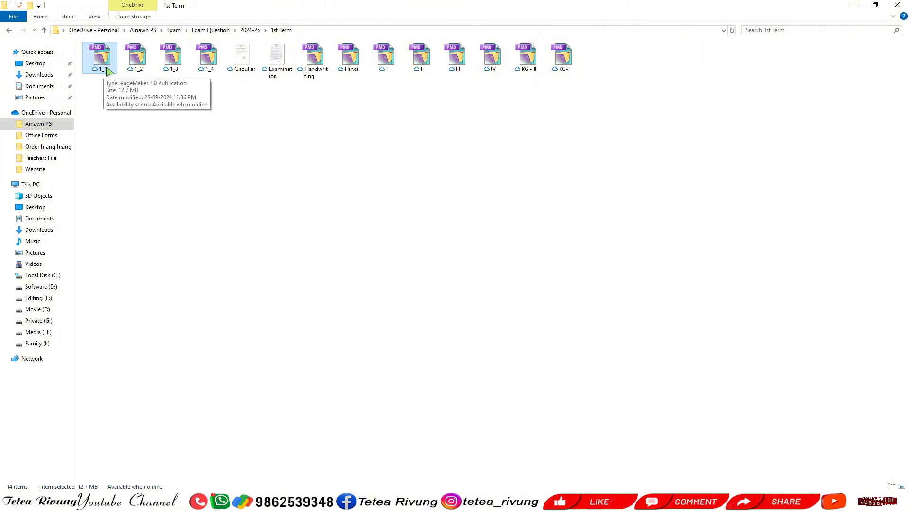
{"action": "left_click", "coordinate": [137, 71]}
{"action": "left_click", "coordinate": [172, 70]}
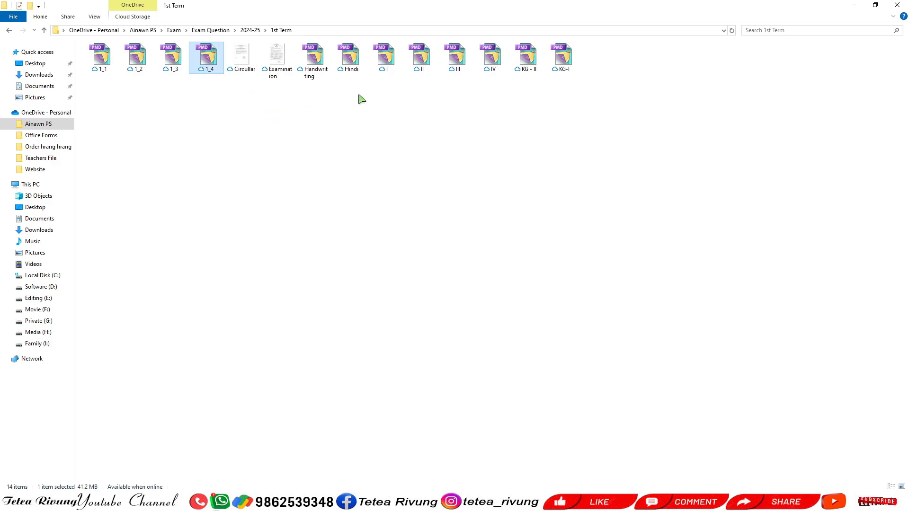
{"action": "left_click_drag", "start_coordinate": [365, 98], "coordinate": [578, 48]}
{"action": "left_click", "coordinate": [257, 160]}
{"action": "key", "text": "alt+Up"}
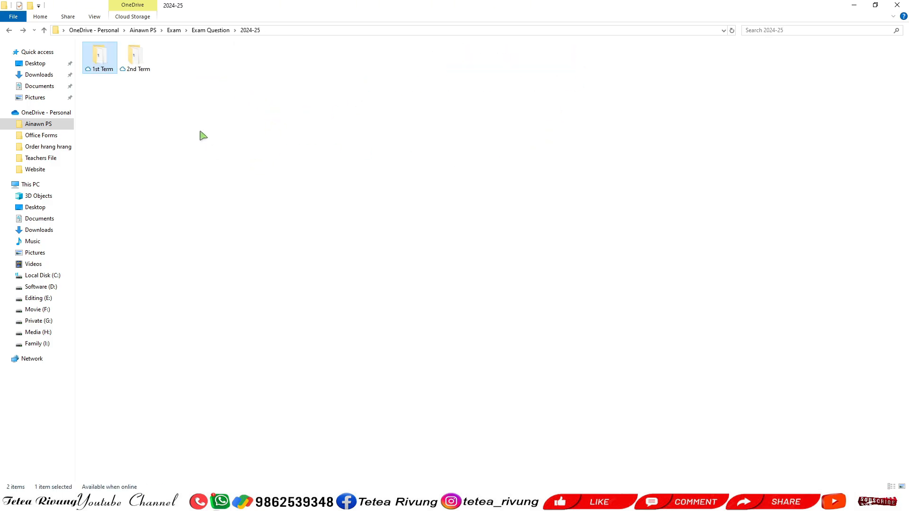
Open the Class II question paper publication from the 2nd Term folder of 2024-25.
{"action": "double_click", "coordinate": [141, 61]}
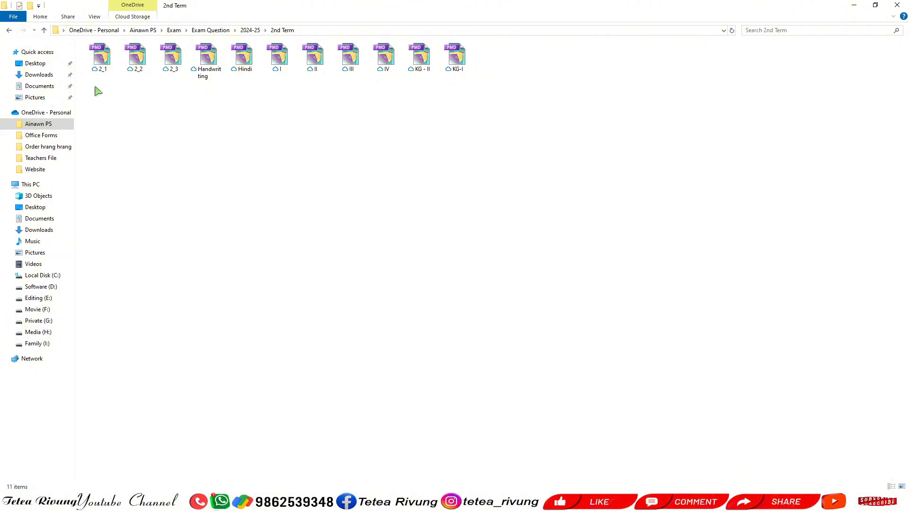
{"action": "left_click_drag", "start_coordinate": [98, 94], "coordinate": [184, 66]}
{"action": "left_click", "coordinate": [168, 132]}
{"action": "left_click", "coordinate": [314, 57]}
{"action": "double_click", "coordinate": [314, 57]}
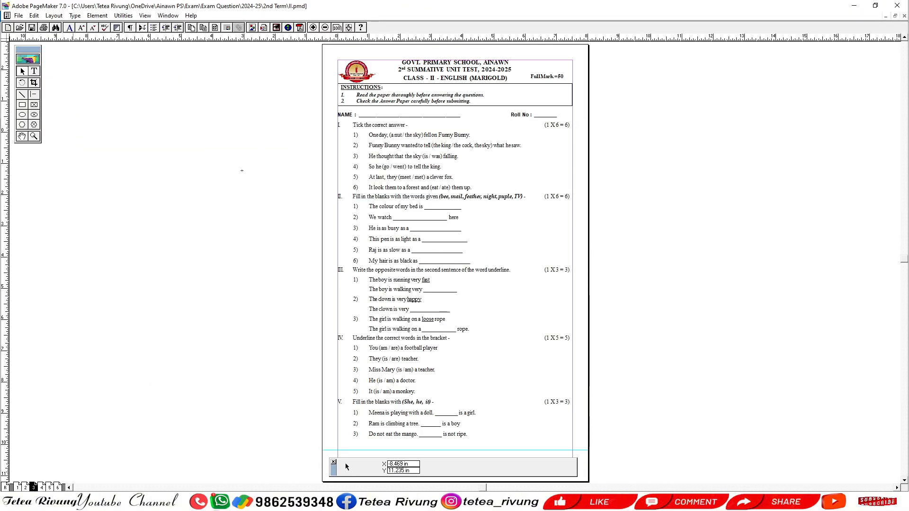
Page through the Class II publication and examine the Mizo (Kumtluang) question paper on page 1.
{"action": "key", "text": "Page_Down"}
{"action": "key", "text": "Page_Down"}
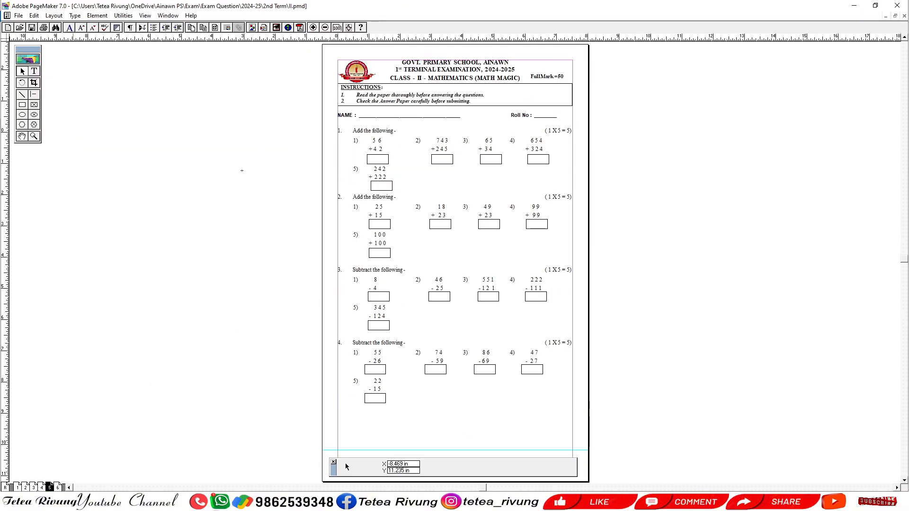
{"action": "key", "text": "Page_Up"}
{"action": "key", "text": "Page_Up"}
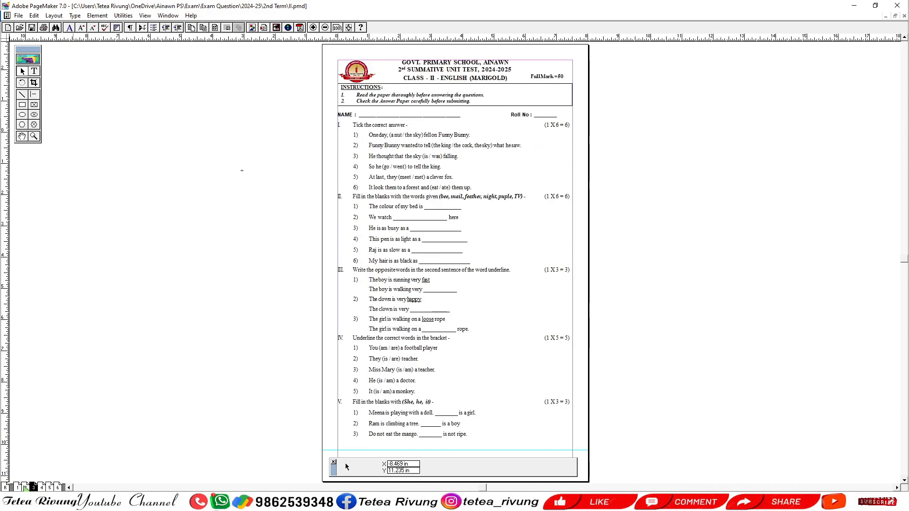
{"action": "key", "text": "Page_Up"}
{"action": "key", "text": "Page_Up"}
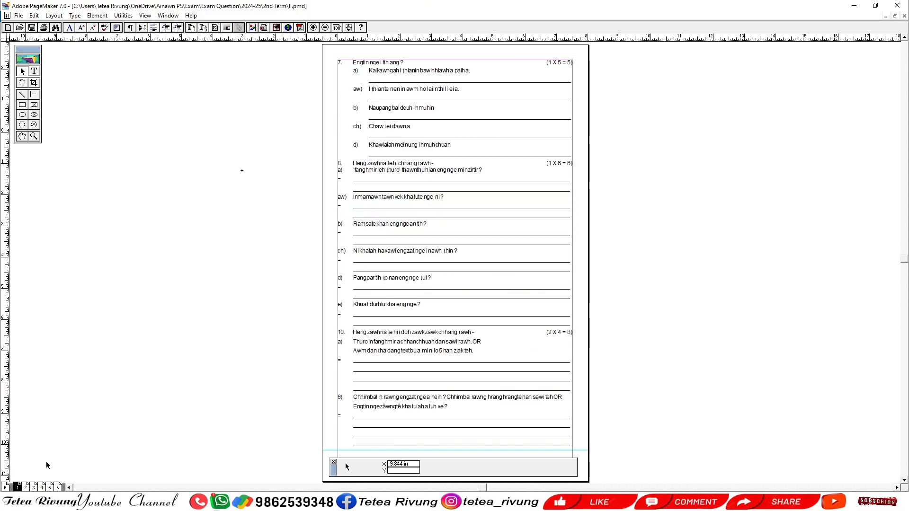
{"action": "right_click", "coordinate": [407, 166], "text": "shift"}
{"action": "left_click_drag", "start_coordinate": [459, 258], "coordinate": [392, 201]}
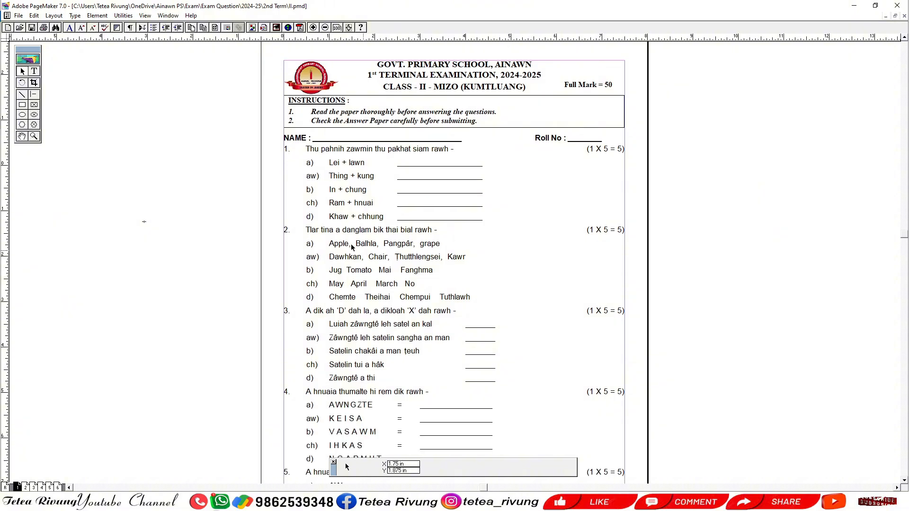
Examine the English questions on page 4 down to the closing line, and close the Class II publication.
{"action": "left_click", "coordinate": [41, 487]}
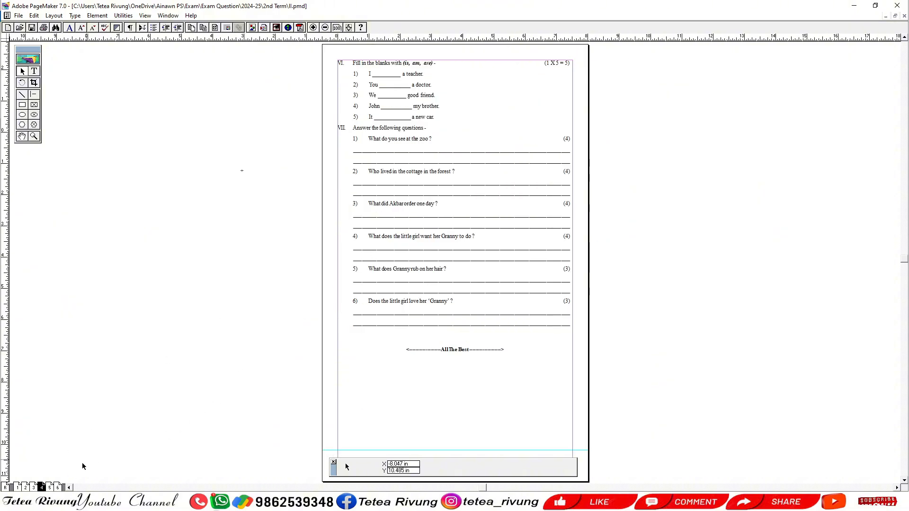
{"action": "right_click", "coordinate": [356, 63], "text": "shift"}
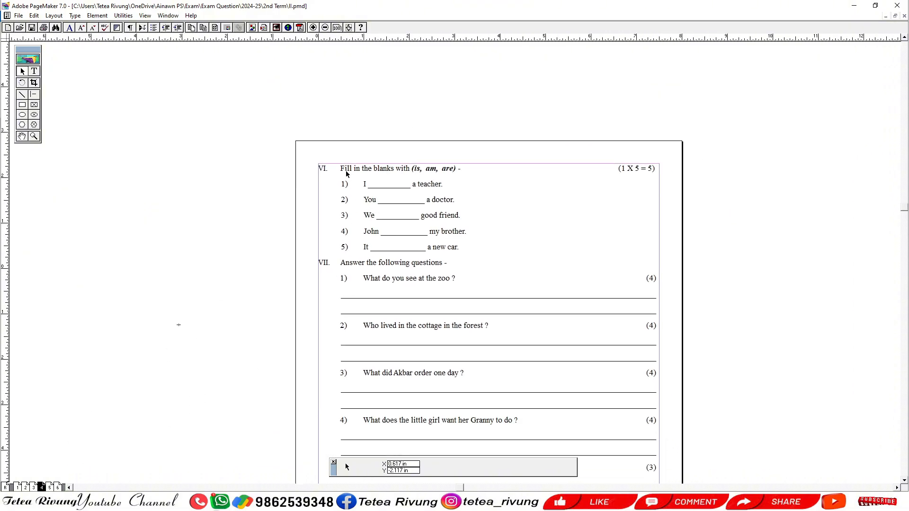
{"action": "scroll", "coordinate": [413, 317], "scroll_direction": "down", "scroll_amount": 3}
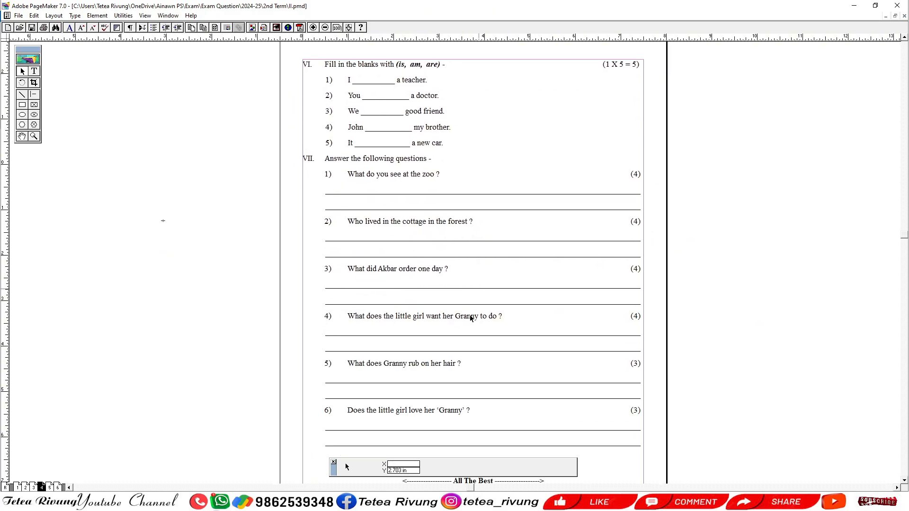
{"action": "scroll", "coordinate": [471, 318], "scroll_direction": "down", "scroll_amount": 2}
{"action": "scroll", "coordinate": [411, 345], "scroll_direction": "down", "scroll_amount": 1}
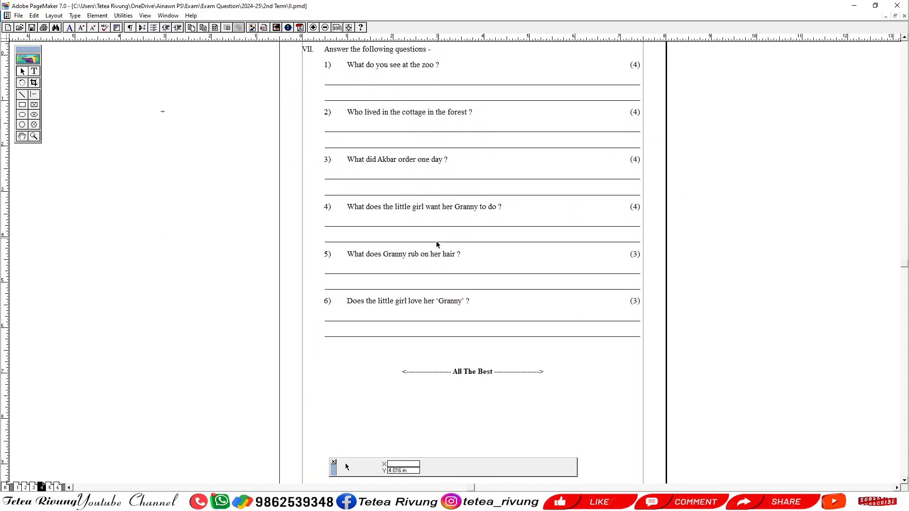
{"action": "right_click", "coordinate": [437, 242], "text": "shift"}
{"action": "right_click", "coordinate": [442, 223], "text": "shift"}
{"action": "right_click", "coordinate": [442, 223], "text": "shift"}
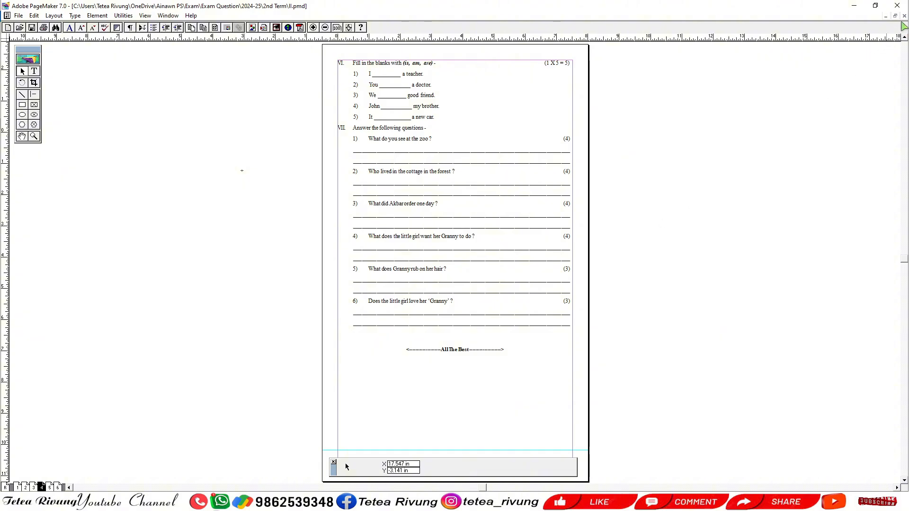
{"action": "left_click", "coordinate": [904, 15]}
{"action": "left_click", "coordinate": [485, 283]}
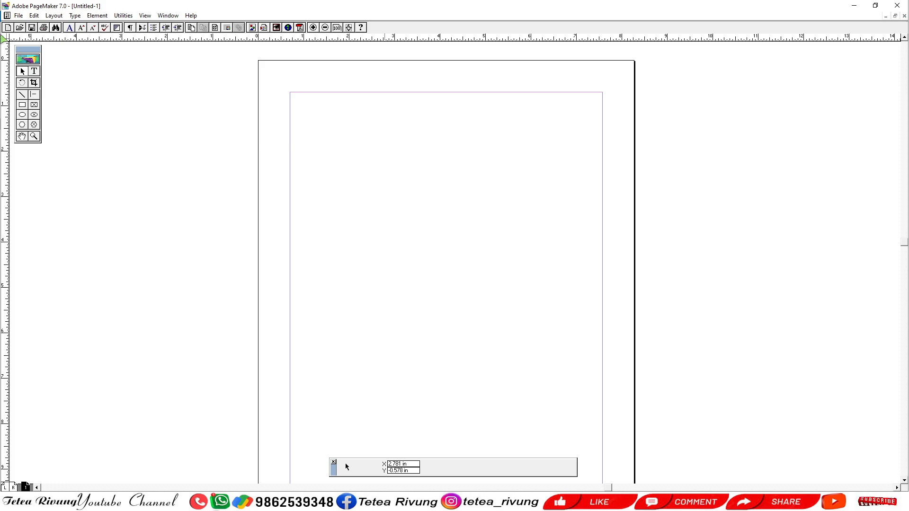
Place the Logo png image on the blank page and align it with the upper-left corner of the margins.
{"action": "left_click", "coordinate": [18, 16]}
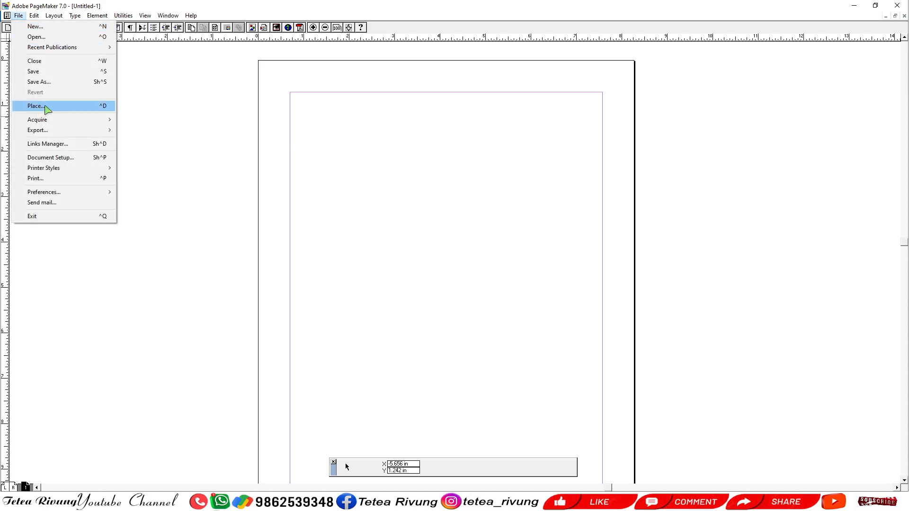
{"action": "left_click", "coordinate": [48, 107]}
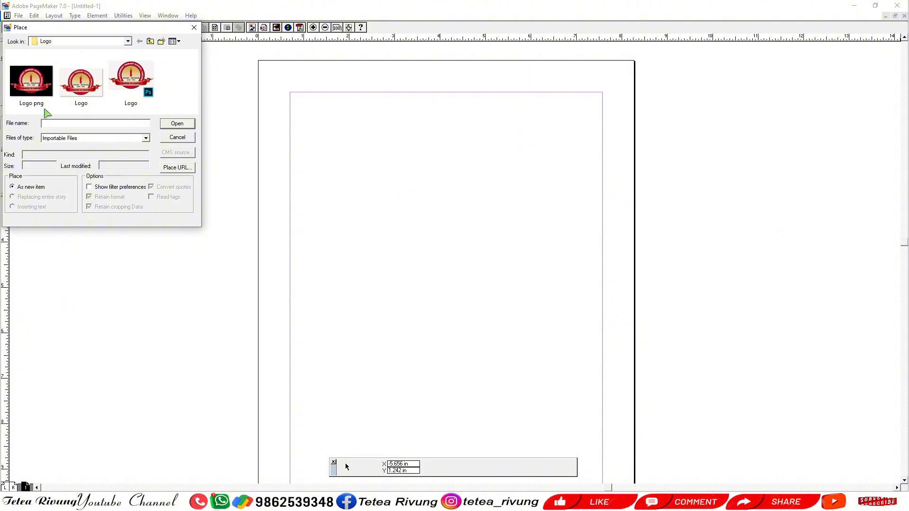
{"action": "left_click", "coordinate": [45, 104]}
{"action": "left_click", "coordinate": [177, 124]}
{"action": "left_click", "coordinate": [335, 132]}
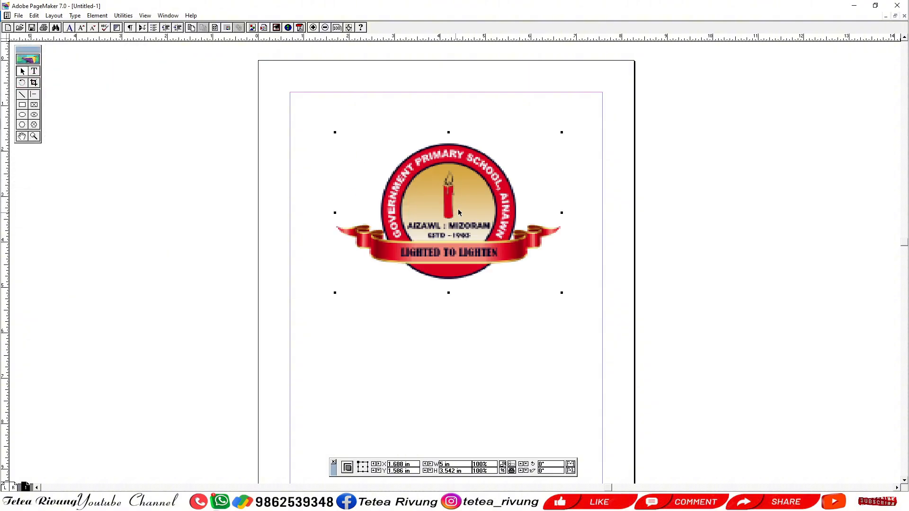
{"action": "left_click_drag", "start_coordinate": [458, 208], "coordinate": [415, 166]}
{"action": "left_click", "coordinate": [488, 293]}
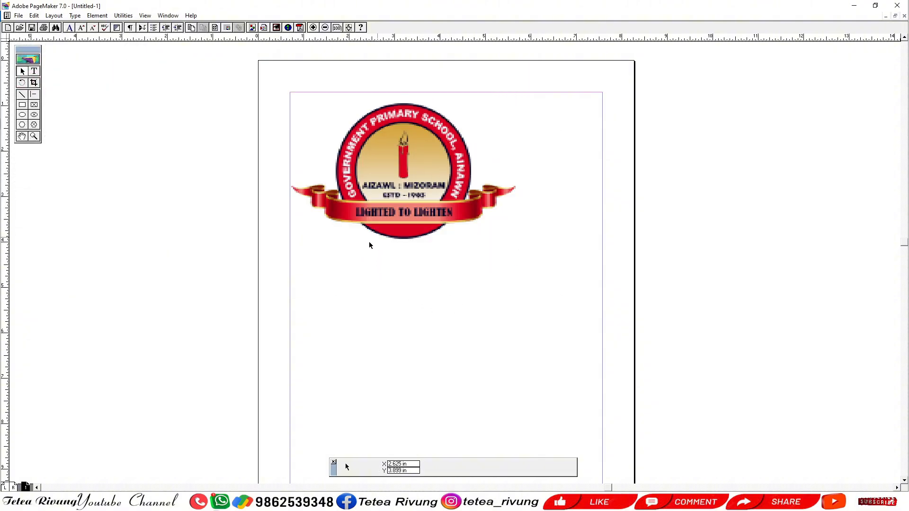
Scale the placed logo down to about 2.93 by 2.08 in, keeping its upper-left corner at the margins.
{"action": "left_click", "coordinate": [18, 16]}
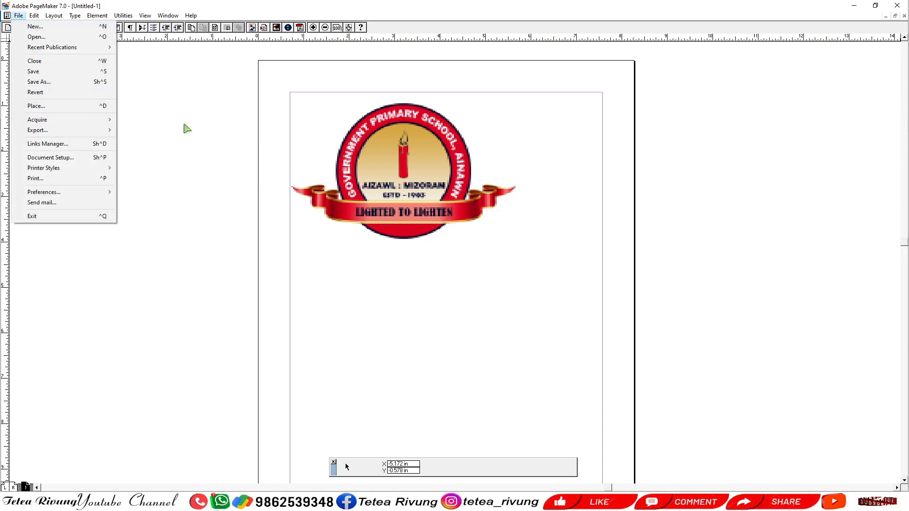
{"action": "left_click", "coordinate": [400, 172]}
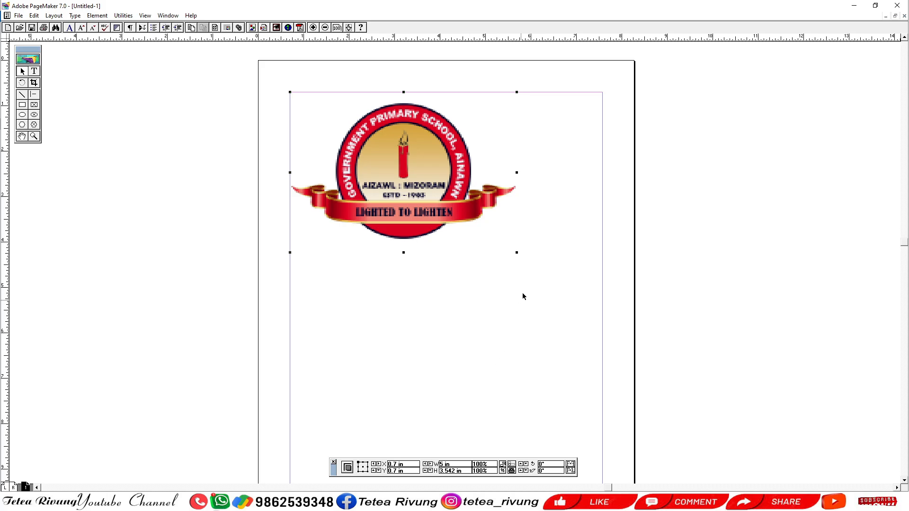
{"action": "left_click_drag", "start_coordinate": [516, 252], "coordinate": [422, 186]}
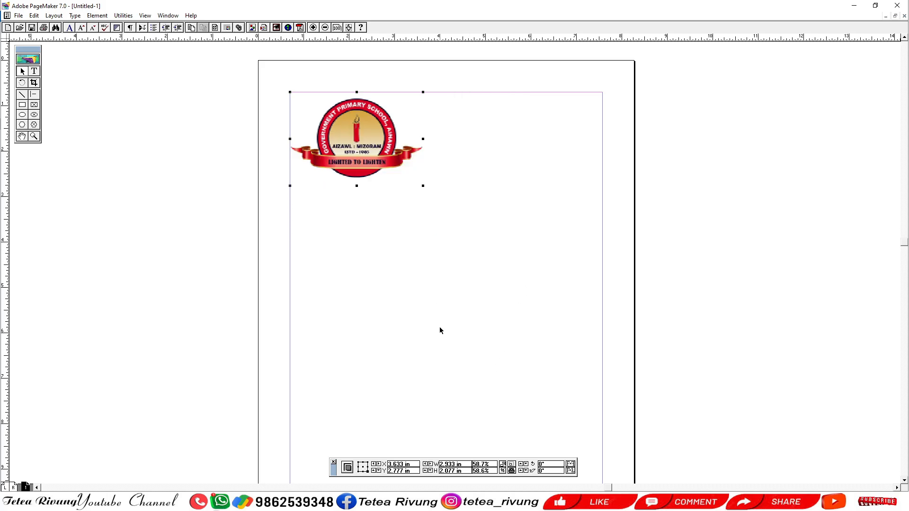
Unlink Logo png.png from its source file in the Links Manager and accept the change.
{"action": "left_click", "coordinate": [18, 15]}
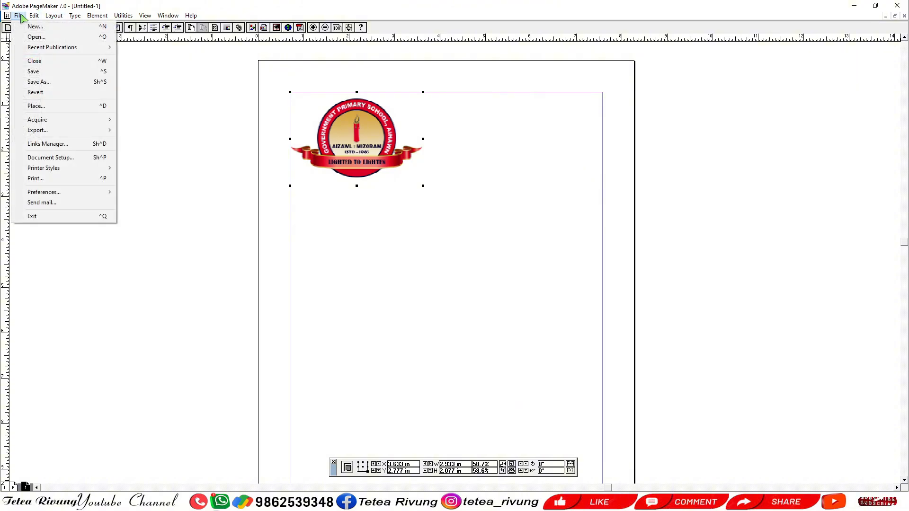
{"action": "left_click", "coordinate": [39, 144]}
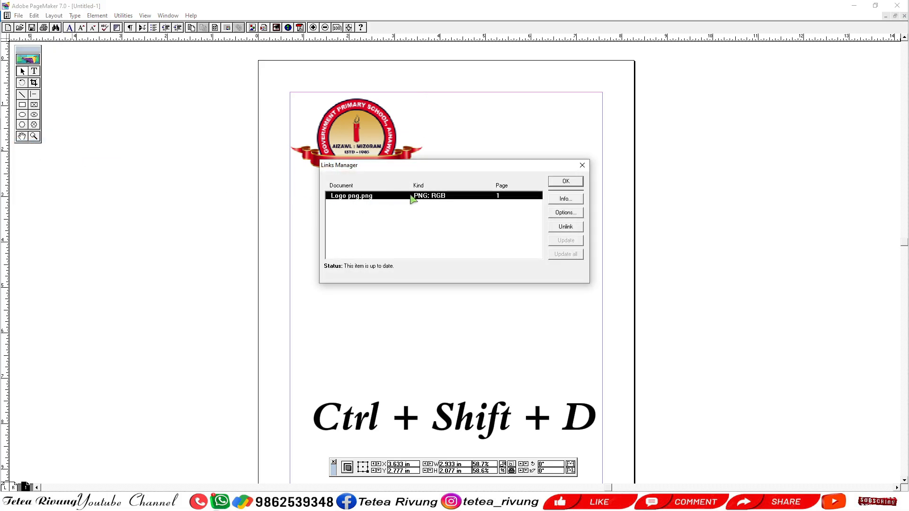
{"action": "left_click", "coordinate": [558, 229]}
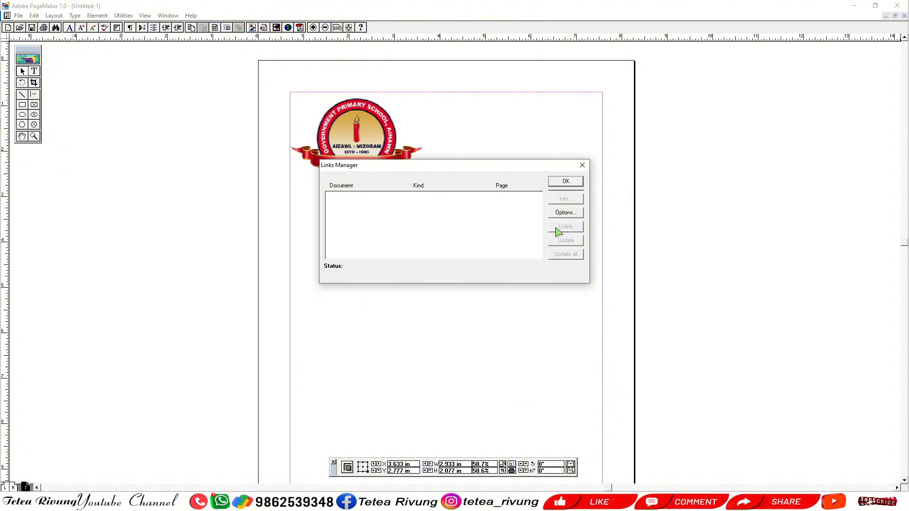
{"action": "left_click", "coordinate": [566, 182]}
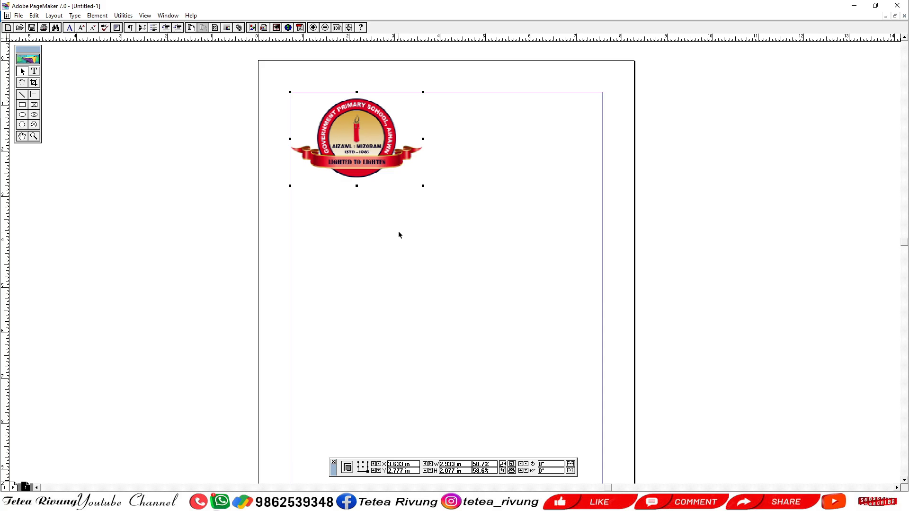
{"action": "left_click", "coordinate": [411, 268]}
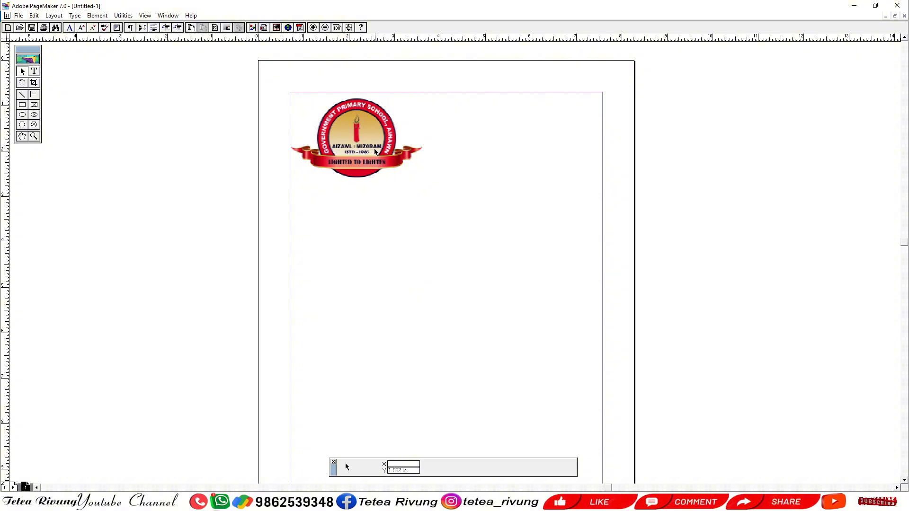
{"action": "left_click", "coordinate": [374, 151]}
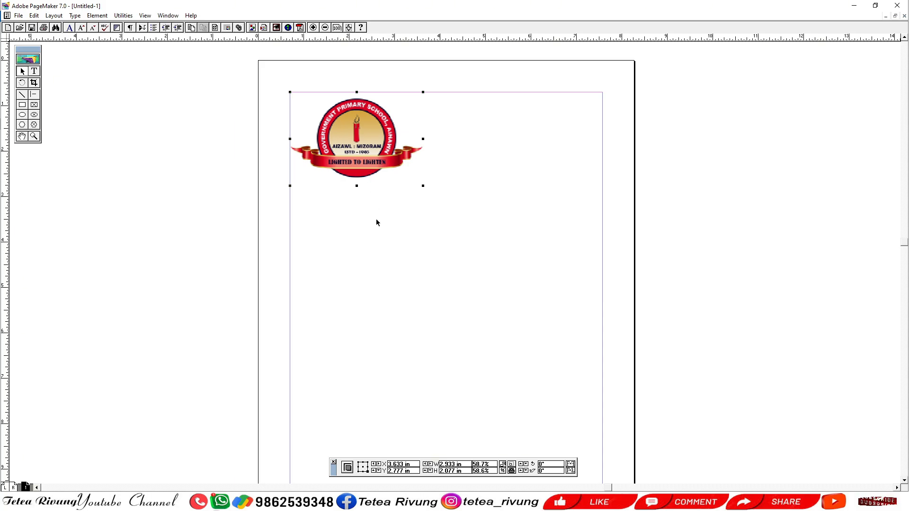
{"action": "left_click", "coordinate": [373, 276]}
{"action": "left_click_drag", "start_coordinate": [468, 278], "coordinate": [436, 301]}
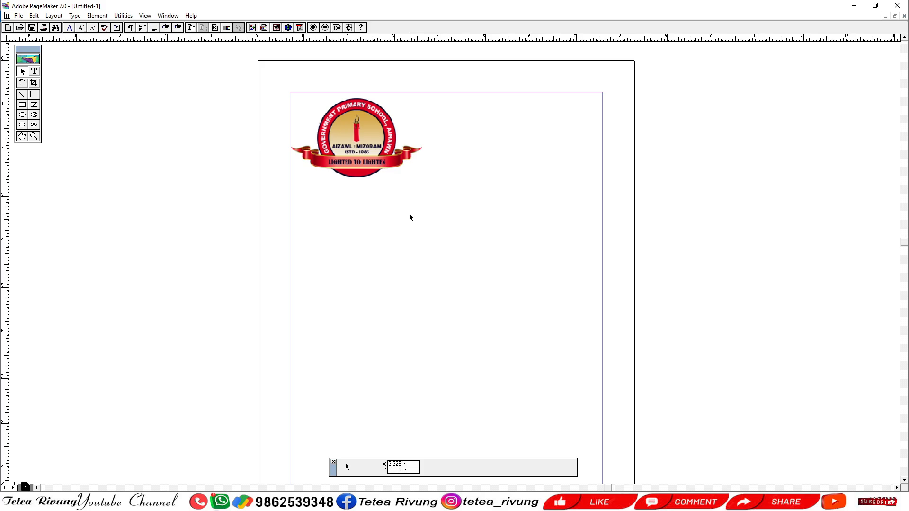
{"action": "left_click", "coordinate": [379, 183]}
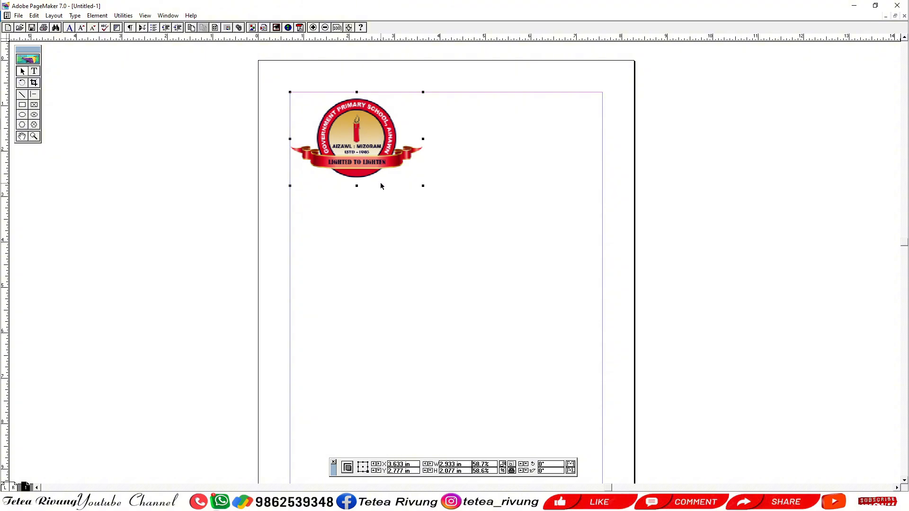
{"action": "left_click", "coordinate": [377, 259]}
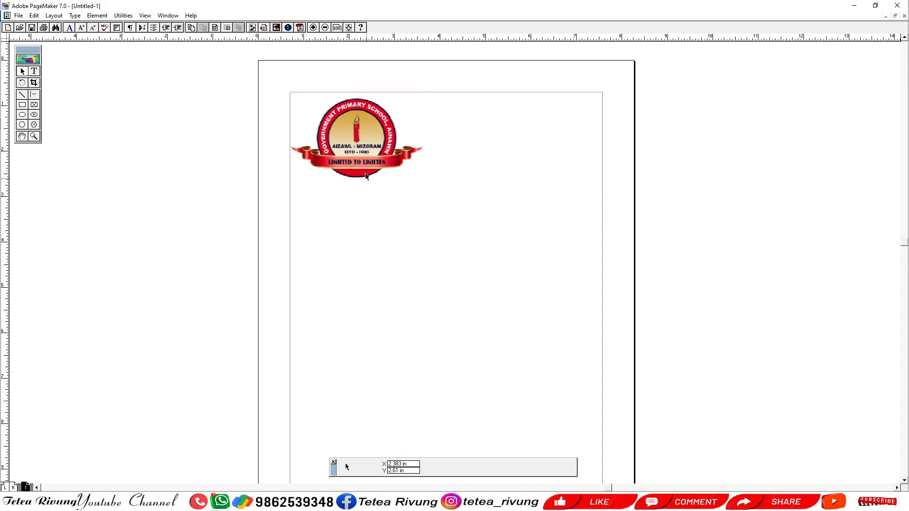
{"action": "left_click", "coordinate": [366, 171]}
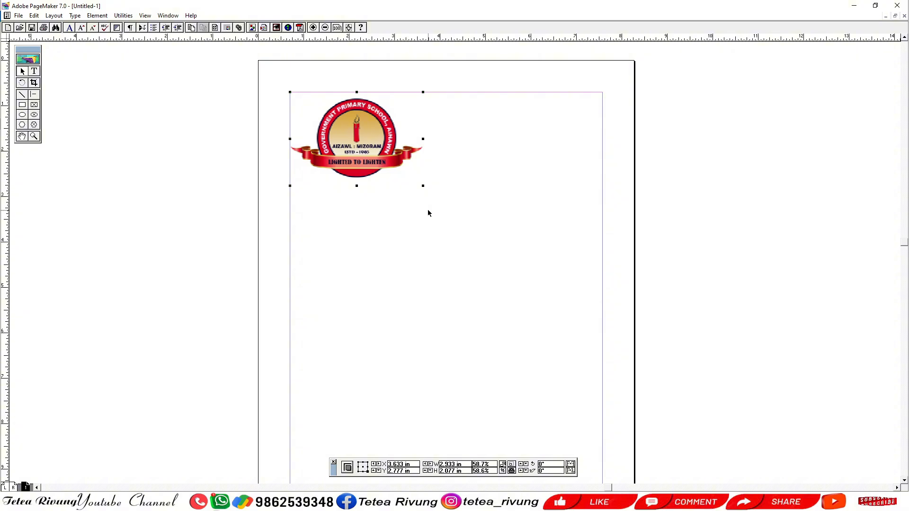
Shrink the logo to about 0.85 by 0.6 in at the page's upper-left margin corner.
{"action": "left_click", "coordinate": [403, 226]}
{"action": "left_click", "coordinate": [364, 149]}
{"action": "left_click_drag", "start_coordinate": [424, 139], "coordinate": [314, 117]}
{"action": "key", "text": "ctrl+space"}
{"action": "left_click_drag", "start_coordinate": [241, 80], "coordinate": [650, 234]}
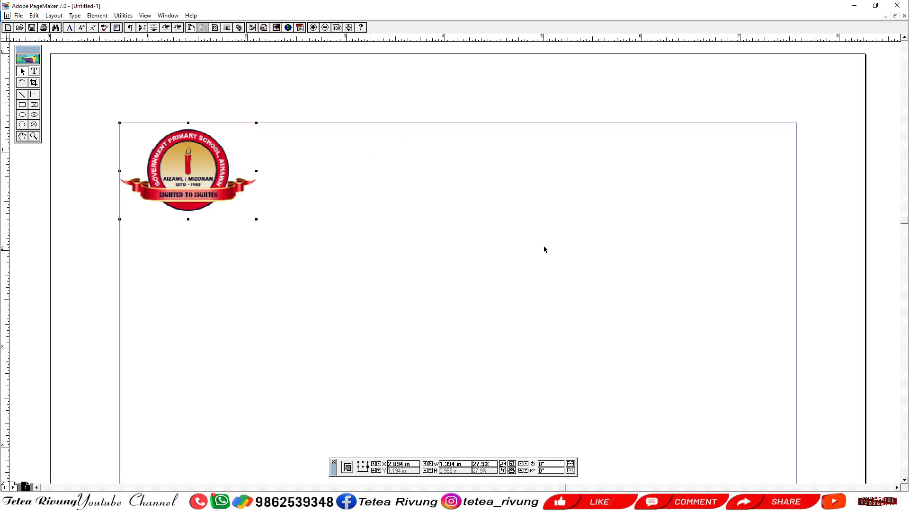
{"action": "scroll", "coordinate": [520, 239], "scroll_direction": "down", "scroll_amount": 3}
{"action": "left_click", "coordinate": [493, 225]}
{"action": "left_click", "coordinate": [198, 135]}
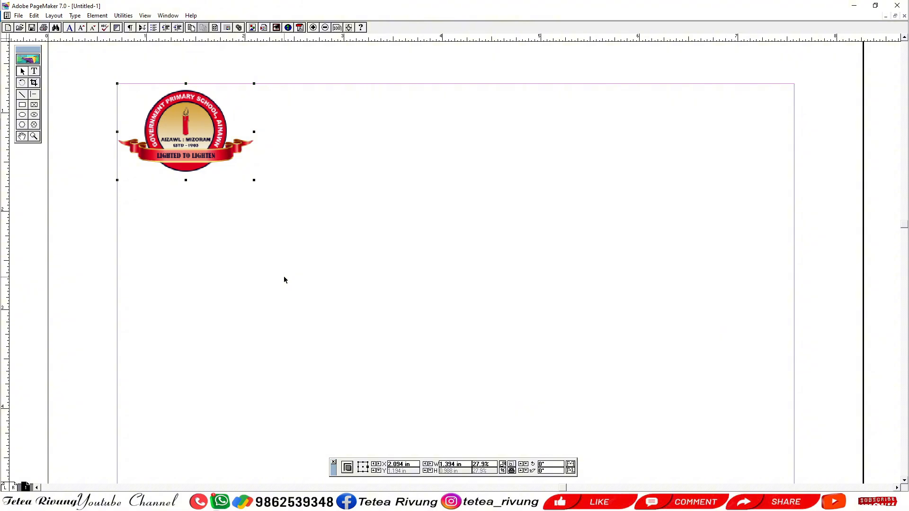
{"action": "left_click_drag", "start_coordinate": [254, 181], "coordinate": [166, 124]}
{"action": "left_click", "coordinate": [208, 223]}
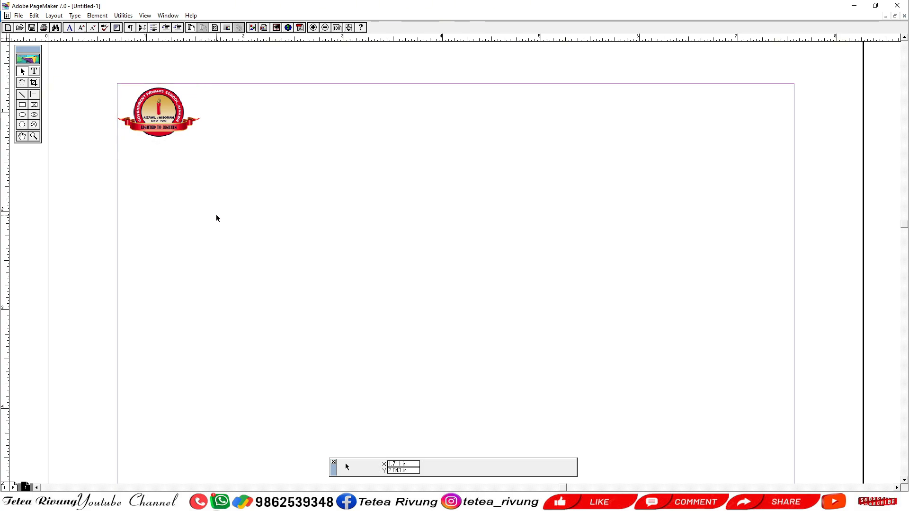
Paste three copies of the logo and line them up beside the original along the top margin.
{"action": "left_click", "coordinate": [186, 134]}
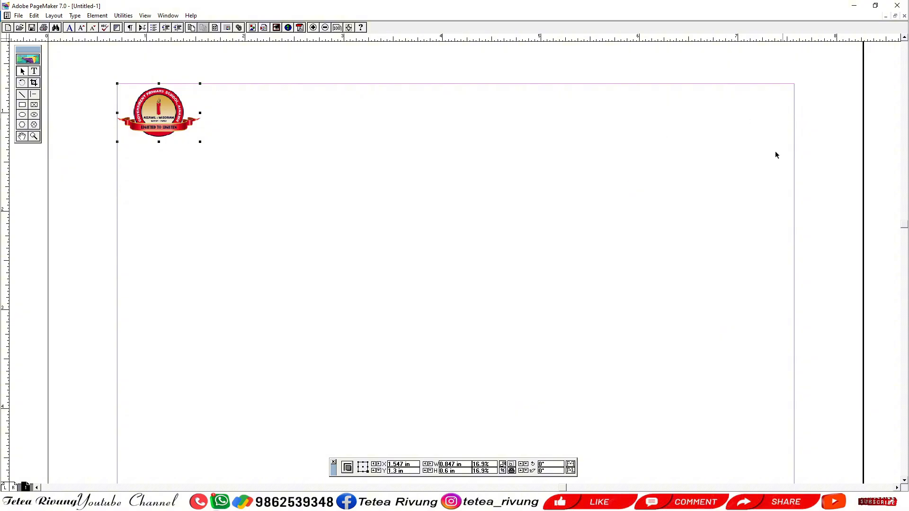
{"action": "left_click_drag", "start_coordinate": [163, 122], "coordinate": [164, 122]}
{"action": "key", "text": "ctrl+v"}
{"action": "left_click_drag", "start_coordinate": [157, 112], "coordinate": [241, 112]}
{"action": "key", "text": "ctrl+v"}
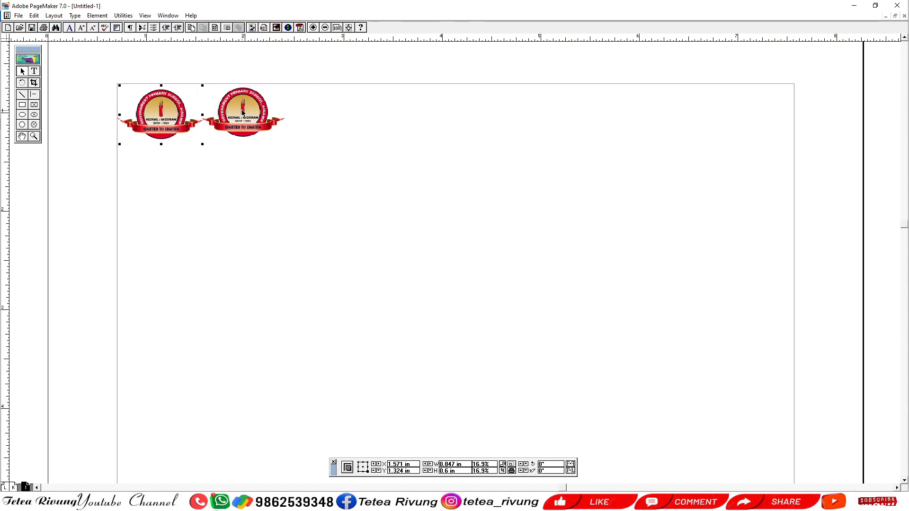
{"action": "left_click_drag", "start_coordinate": [170, 109], "coordinate": [338, 108]}
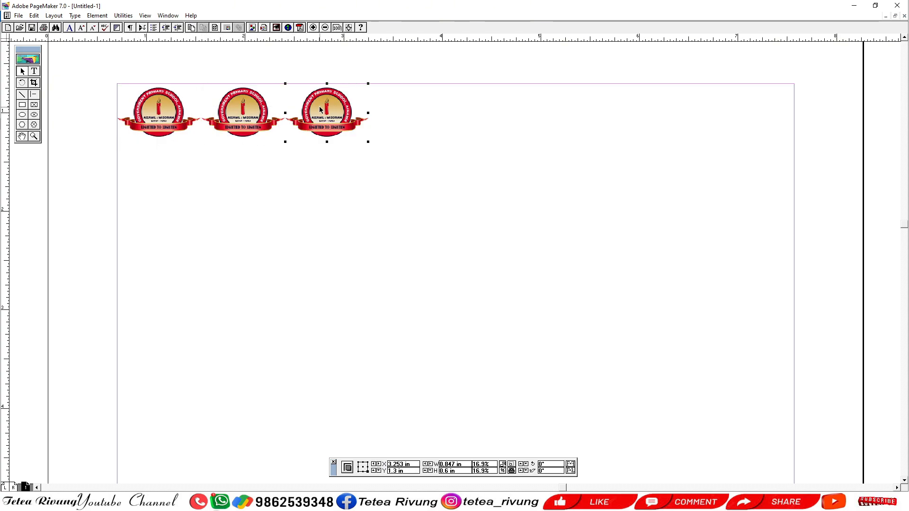
{"action": "left_click_drag", "start_coordinate": [170, 132], "coordinate": [173, 134]}
{"action": "left_click_drag", "start_coordinate": [393, 142], "coordinate": [403, 126]}
{"action": "left_click", "coordinate": [367, 258]}
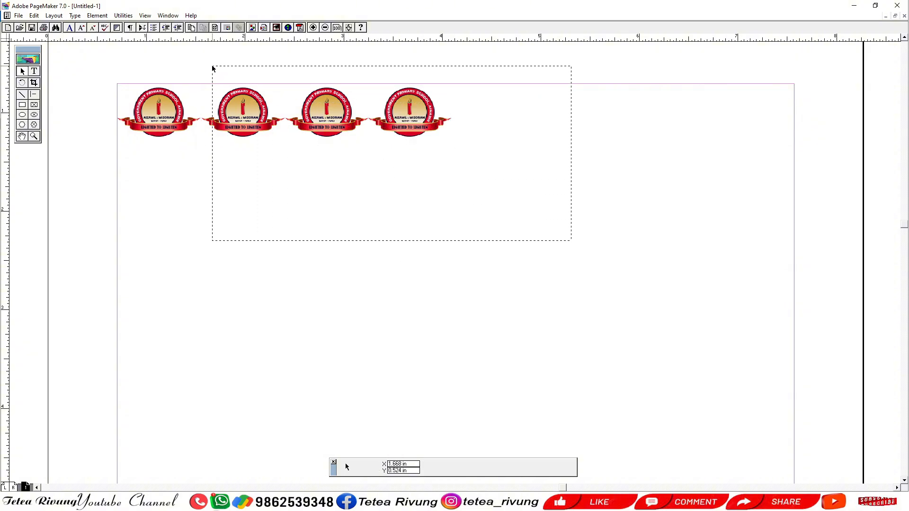
Delete the third and fourth logos from the row.
{"action": "left_click_drag", "start_coordinate": [212, 69], "coordinate": [213, 69]}
{"action": "key", "text": "Delete"}
{"action": "left_click", "coordinate": [243, 114]}
{"action": "left_click", "coordinate": [259, 142]}
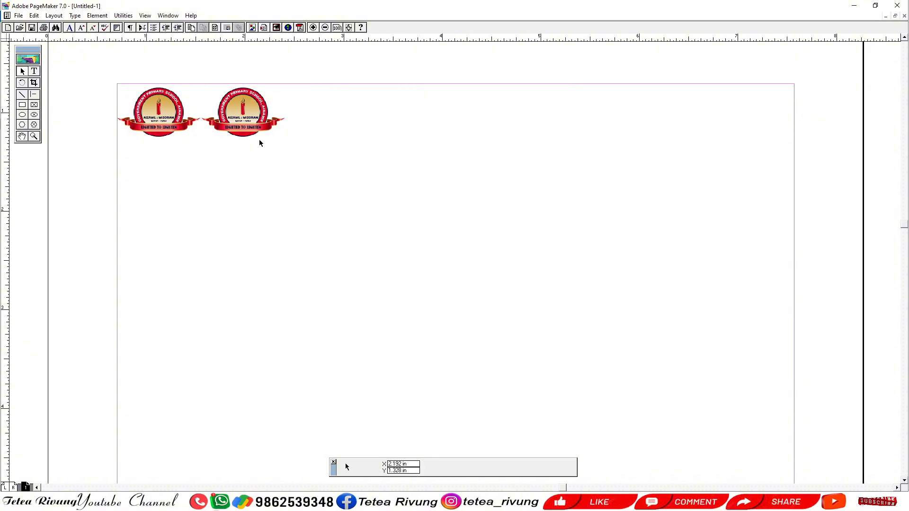
Delete the second logo and duplicate the remaining one six times in a row along the page's top margin.
{"action": "left_click", "coordinate": [239, 118]}
{"action": "key", "text": "Delete"}
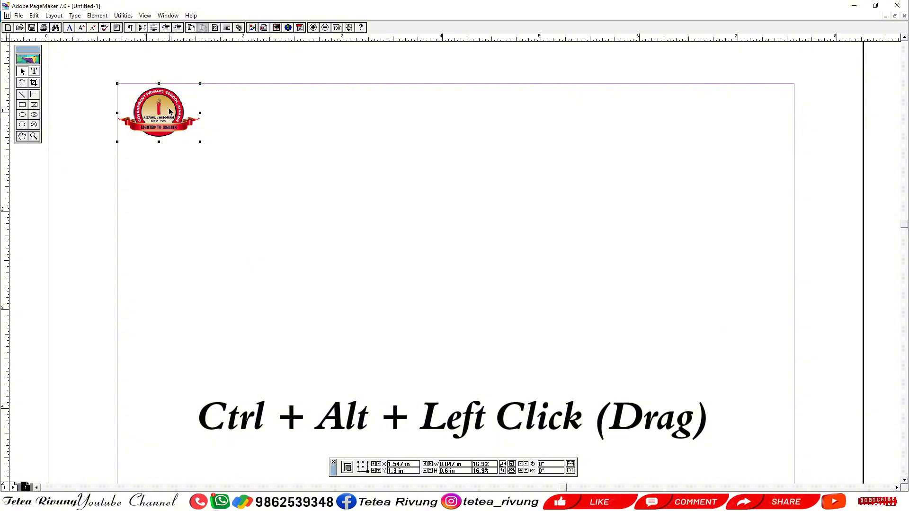
{"action": "left_click_drag", "start_coordinate": [169, 117], "coordinate": [641, 114]}
{"action": "left_click", "coordinate": [616, 204]}
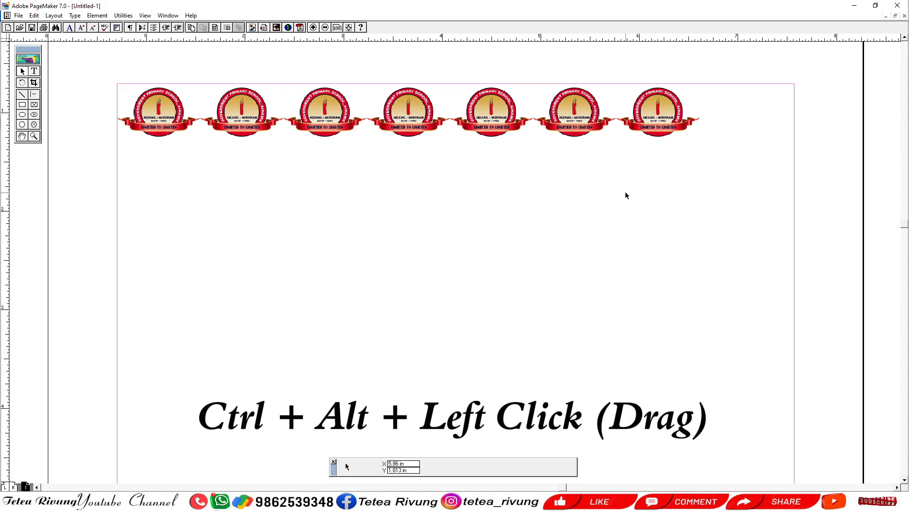
Delete the six duplicated logos from the row, keeping only the original at the margin corner.
{"action": "left_click_drag", "start_coordinate": [846, 179], "coordinate": [209, 66]}
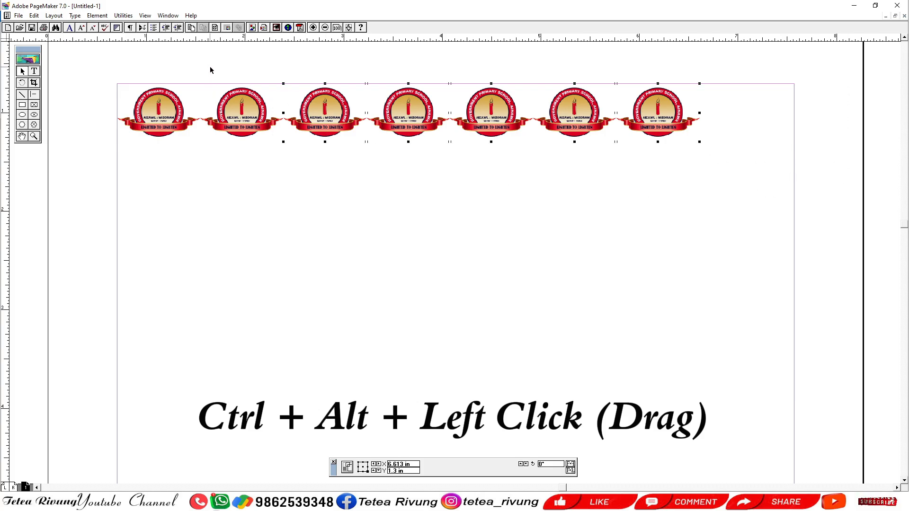
{"action": "key", "text": "Delete"}
{"action": "left_click", "coordinate": [210, 120]}
{"action": "key", "text": "Delete"}
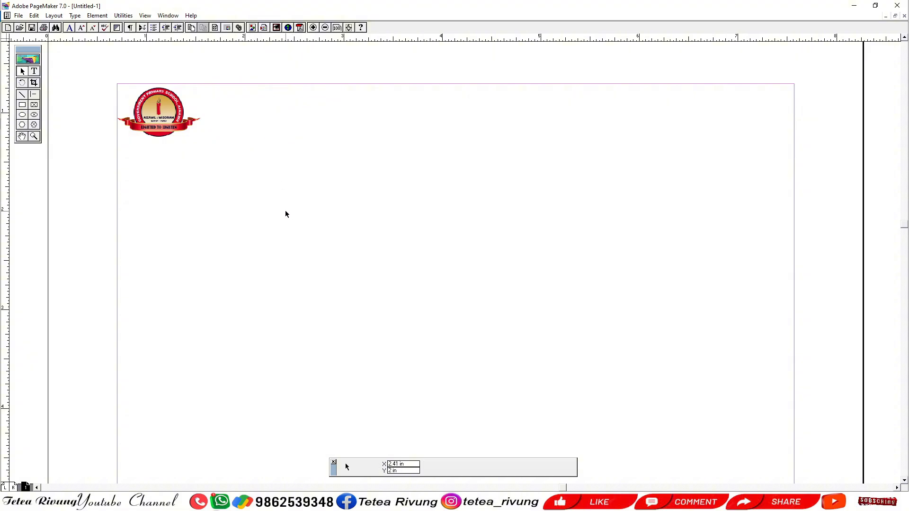
Place a duplicate of the logo directly beside the original and delete it again.
{"action": "left_click", "coordinate": [153, 131]}
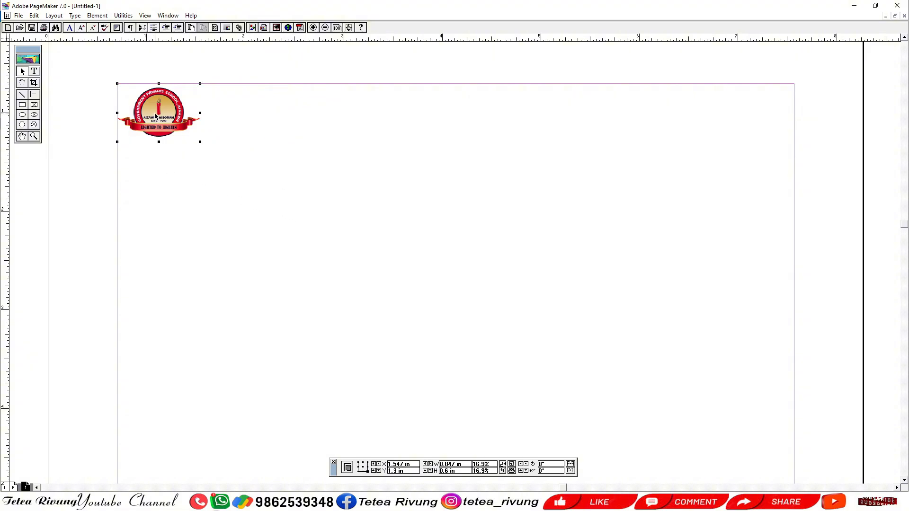
{"action": "left_click_drag", "start_coordinate": [156, 117], "coordinate": [239, 118]}
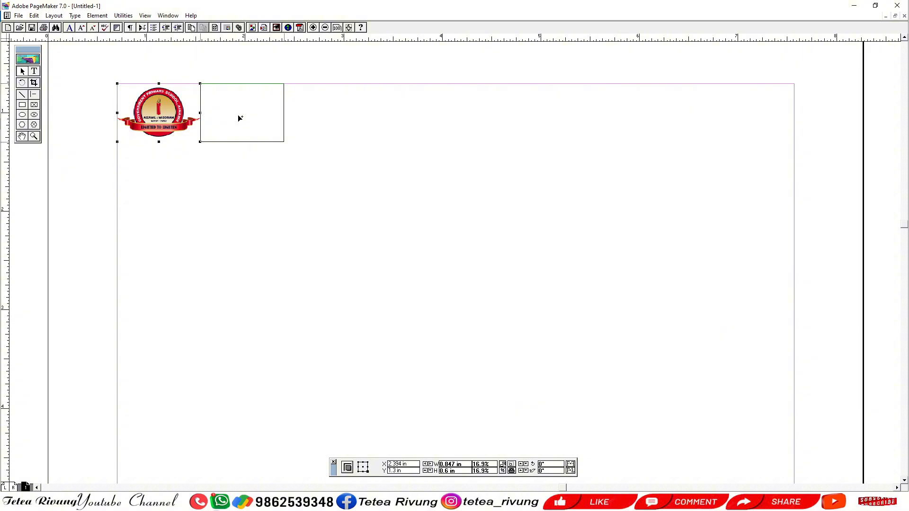
{"action": "left_click_drag", "start_coordinate": [239, 117], "coordinate": [240, 117]}
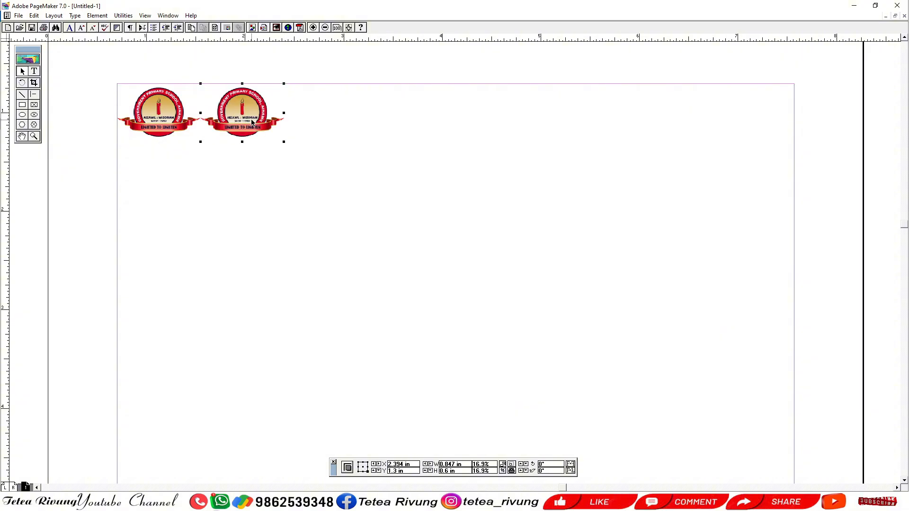
{"action": "key", "text": "Delete"}
Duplicate the logo with movement constrained to straight horizontal and vertical directions, placing one copy directly below the top-margin logo at about X 3.6 in.
{"action": "left_click", "coordinate": [165, 123]}
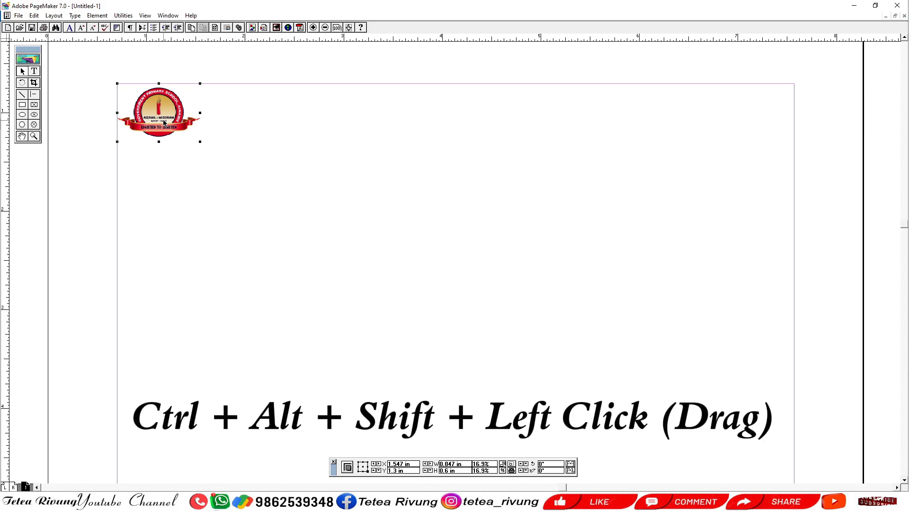
{"action": "left_click_drag", "start_coordinate": [160, 115], "coordinate": [368, 266]}
{"action": "left_click_drag", "start_coordinate": [287, 188], "coordinate": [280, 171]}
{"action": "left_click_drag", "start_coordinate": [161, 112], "coordinate": [365, 172]}
{"action": "key", "text": "ctrl+z"}
{"action": "left_click", "coordinate": [369, 135]}
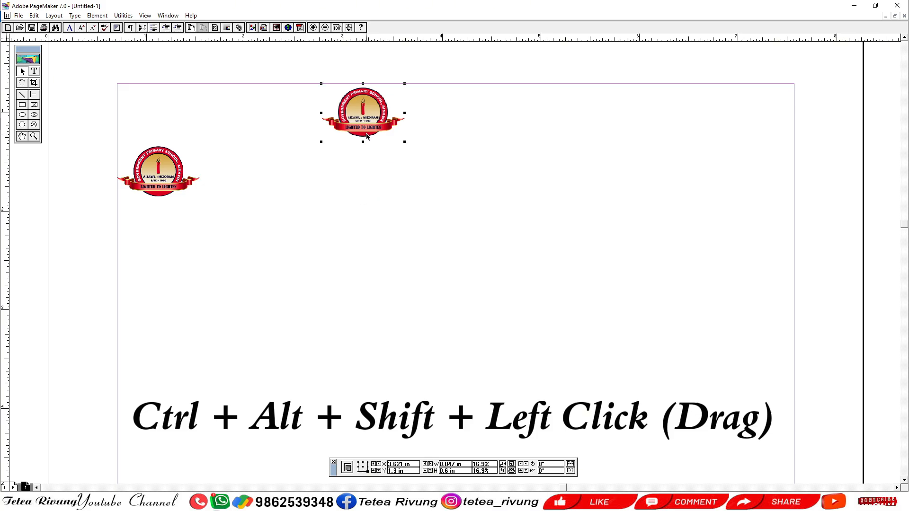
{"action": "left_click_drag", "start_coordinate": [374, 120], "coordinate": [404, 179]}
{"action": "left_click", "coordinate": [384, 125]}
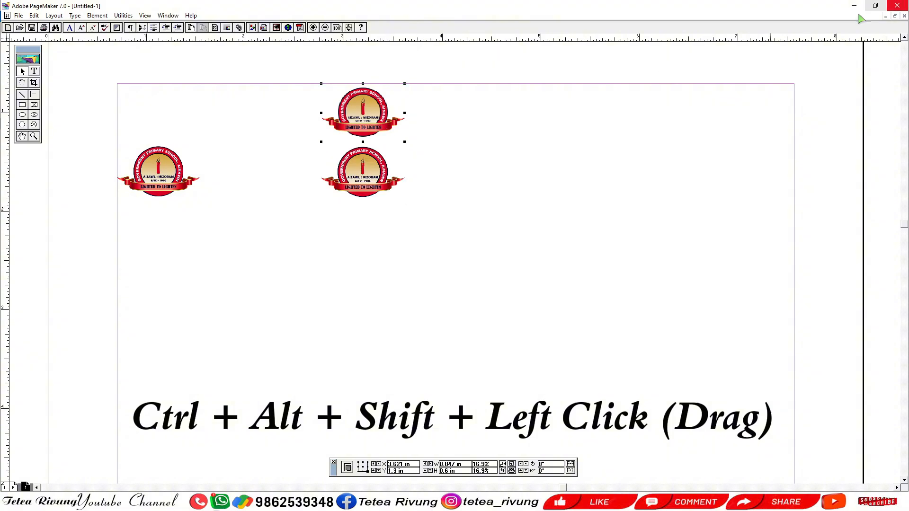
Duplicate the upper logo three times in a straight horizontal row along the top margin.
{"action": "left_click_drag", "start_coordinate": [379, 122], "coordinate": [629, 172]}
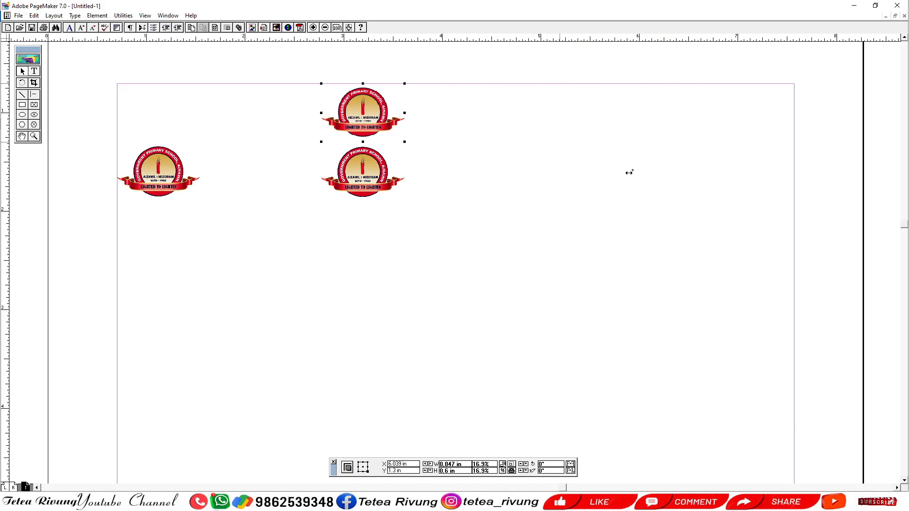
{"action": "mouse_move", "coordinate": [471, 182]}
{"action": "left_mouse_down"}
{"action": "mouse_move", "coordinate": [592, 183]}
{"action": "mouse_move", "coordinate": [460, 191]}
{"action": "left_mouse_up"}
{"action": "left_click", "coordinate": [461, 157]}
{"action": "left_click_drag", "start_coordinate": [454, 127], "coordinate": [609, 128]}
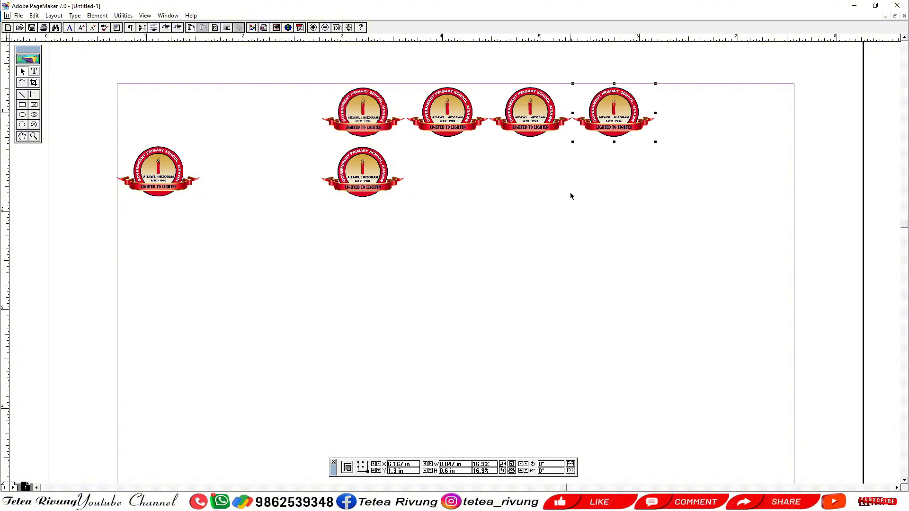
Duplicate the logo at the left margin once without constraint, delete that copy, and clear all remaining logos from the page.
{"action": "left_click_drag", "start_coordinate": [164, 170], "coordinate": [254, 173]}
{"action": "left_click", "coordinate": [238, 164]}
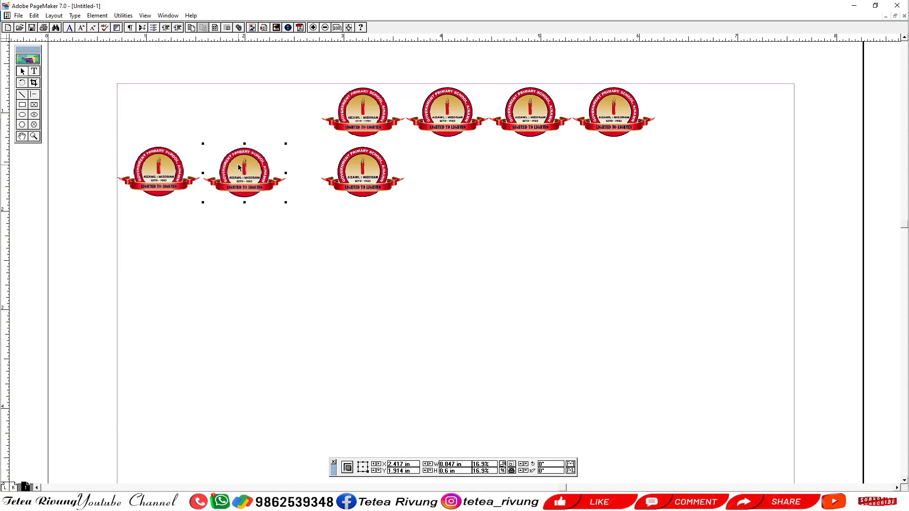
{"action": "key", "text": "Delete"}
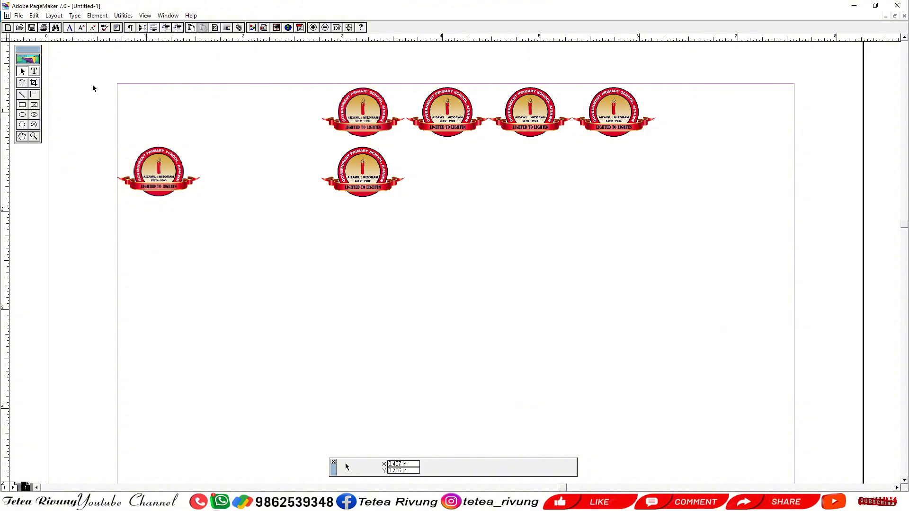
{"action": "left_click_drag", "start_coordinate": [271, 170], "coordinate": [703, 237]}
{"action": "key", "text": "Delete"}
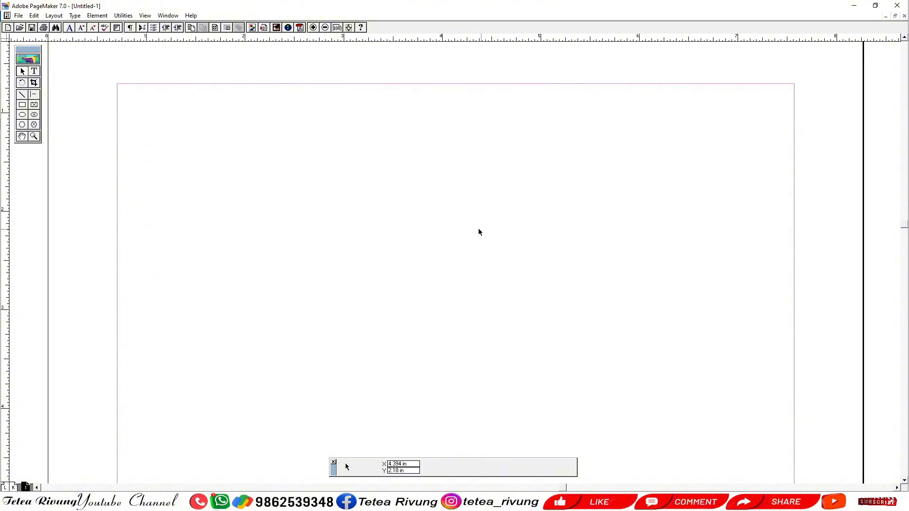
Enter the numbered sample line "1. laskjl asdfl;akj fas;ldfk jas;dlf k" as a text block at the page's top margin.
{"action": "key", "text": "ctrl+0"}
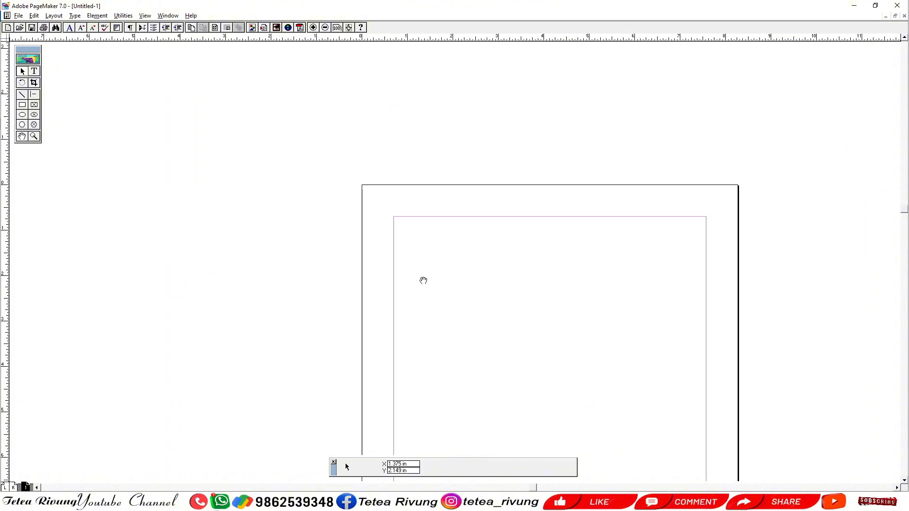
{"action": "key", "text": "shift+F2"}
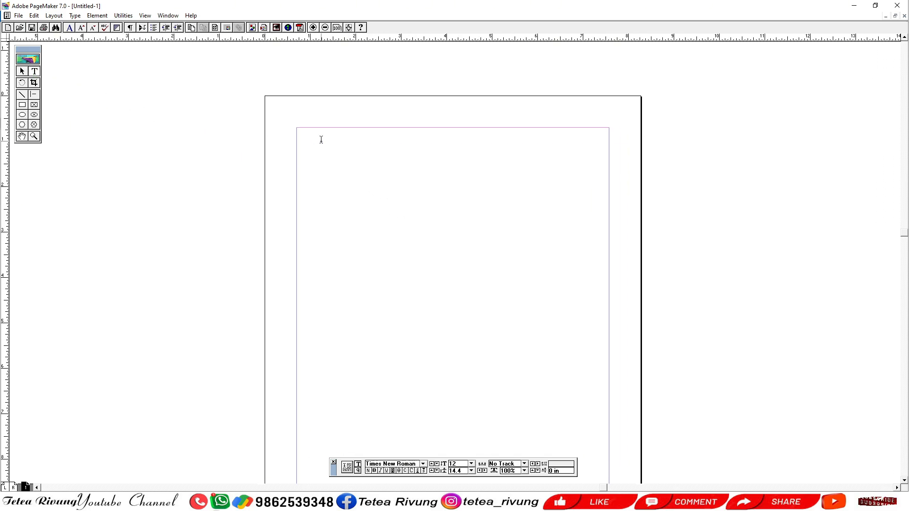
{"action": "left_click", "coordinate": [438, 193]}
{"action": "type", "text": "1."}
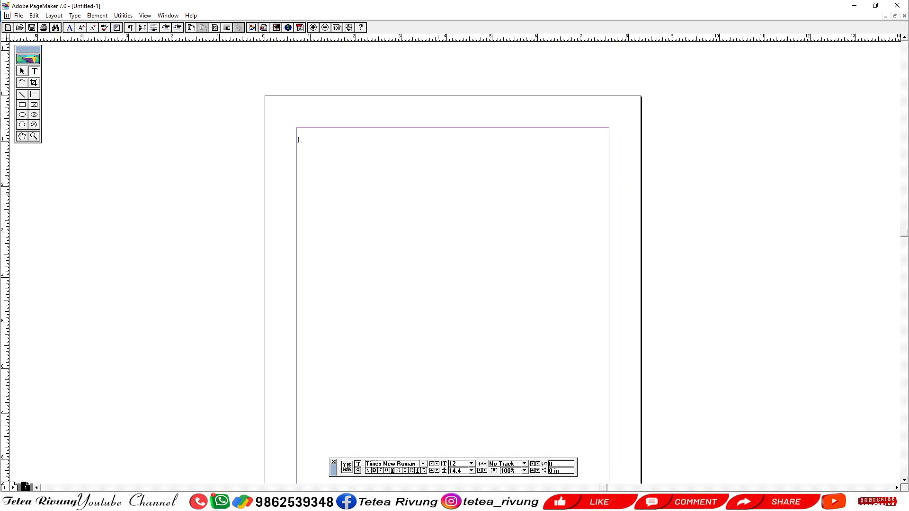
{"action": "key", "text": "Tab"}
{"action": "type", "text": "laskjl asdfl;akj fas;ldfk jas;dlf k"}
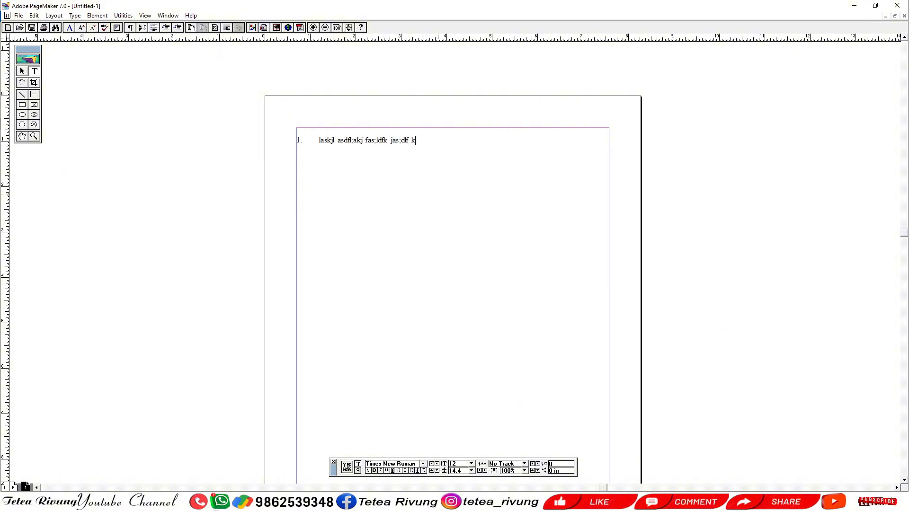
Duplicate the sample text block eight times straight down the page, aligned with the original.
{"action": "left_click", "coordinate": [23, 75]}
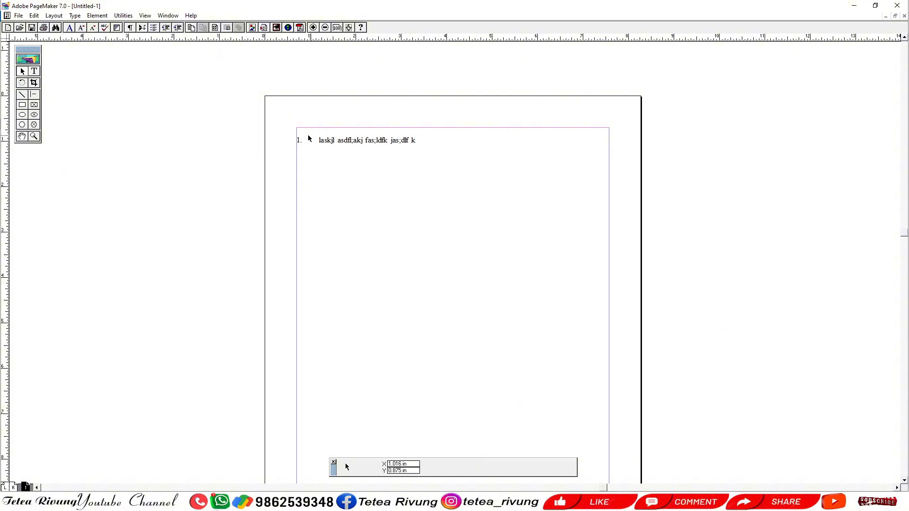
{"action": "left_click", "coordinate": [364, 144]}
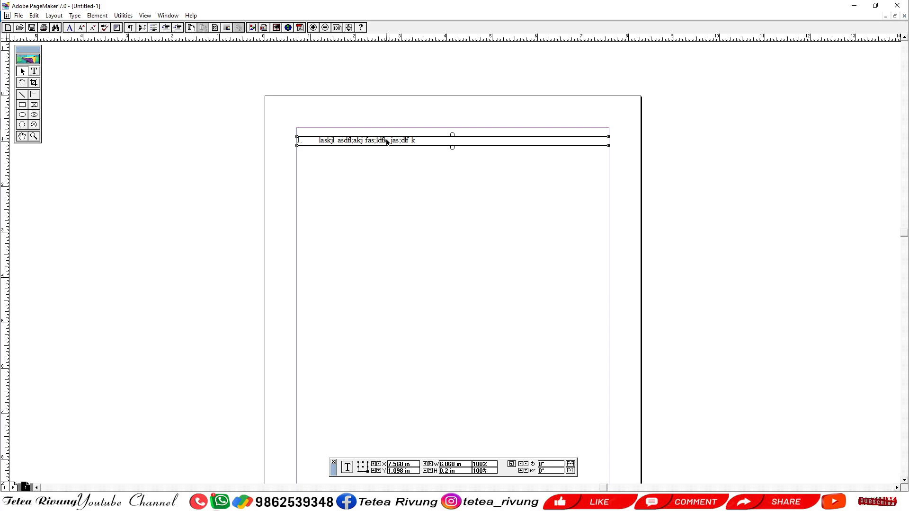
{"action": "left_click_drag", "start_coordinate": [384, 143], "coordinate": [383, 378]}
{"action": "left_click", "coordinate": [558, 418]}
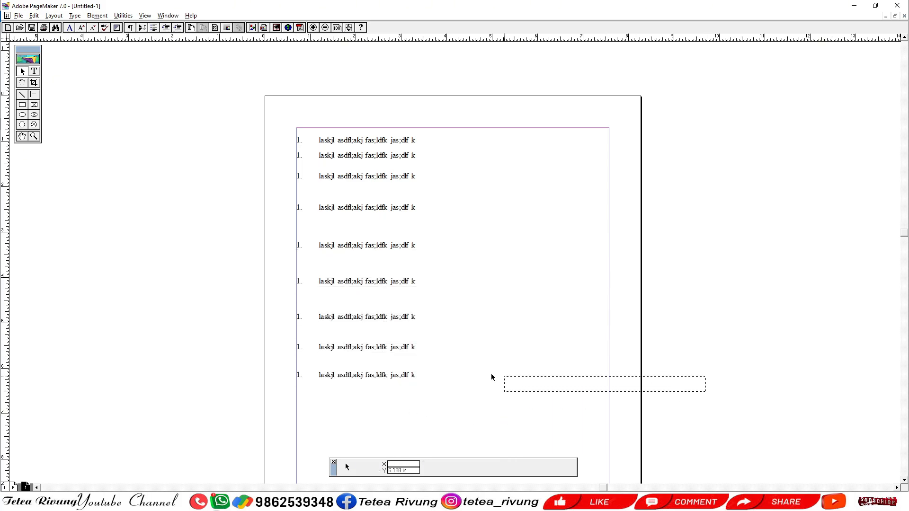
Delete all the sample text blocks so the page is empty.
{"action": "left_click_drag", "start_coordinate": [490, 373], "coordinate": [198, 151]}
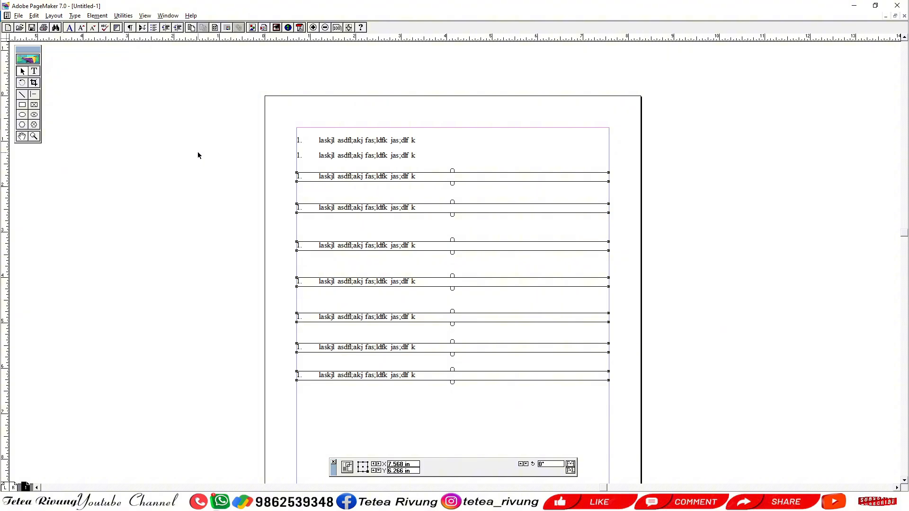
{"action": "key", "text": "Delete"}
{"action": "left_click", "coordinate": [378, 155]}
{"action": "left_click", "coordinate": [379, 140]}
{"action": "key", "text": "Delete"}
{"action": "left_click", "coordinate": [378, 157]}
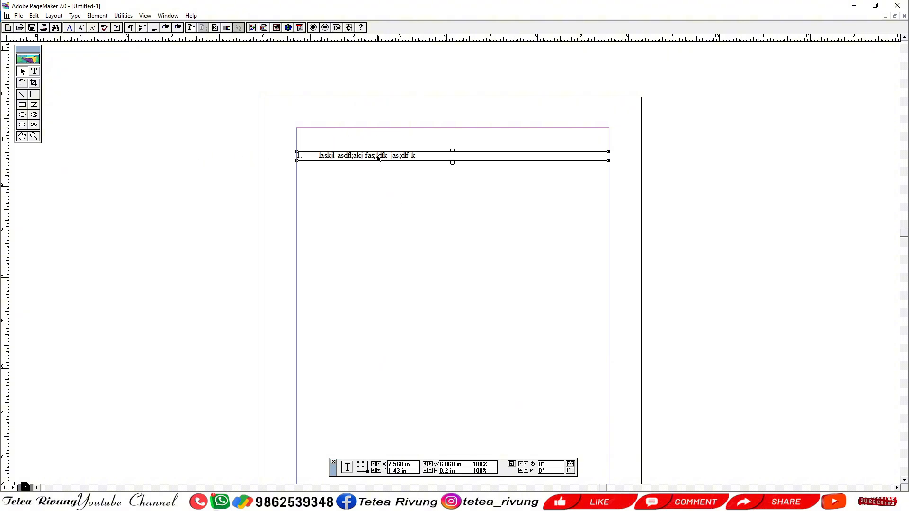
{"action": "key", "text": "Delete"}
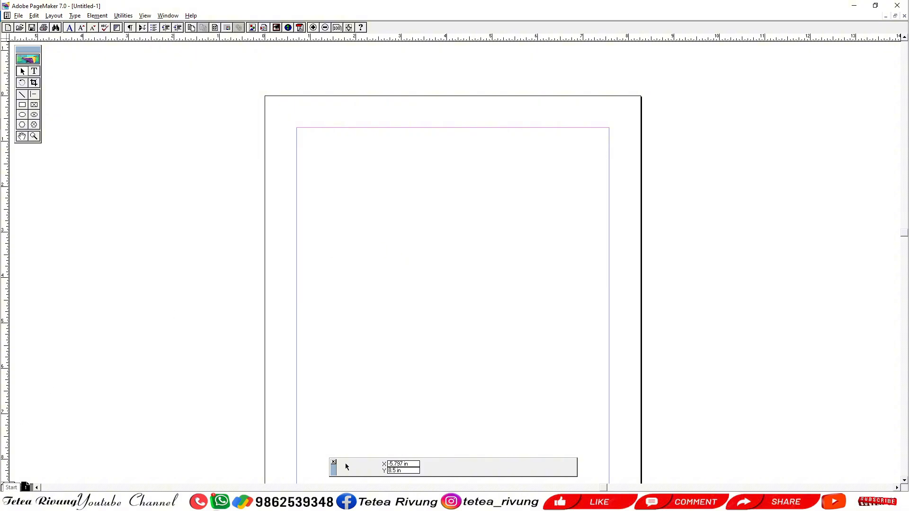
Locate Character Map under Windows Accessories in the list of installed programs and close the list.
{"action": "left_click", "coordinate": [9, 503]}
{"action": "left_click", "coordinate": [13, 247]}
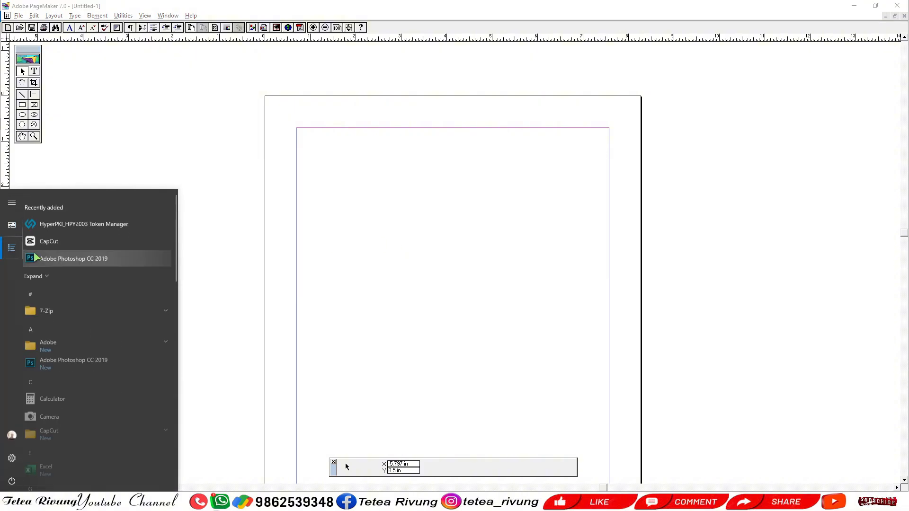
{"action": "scroll", "coordinate": [94, 308], "scroll_direction": "down", "scroll_amount": 5}
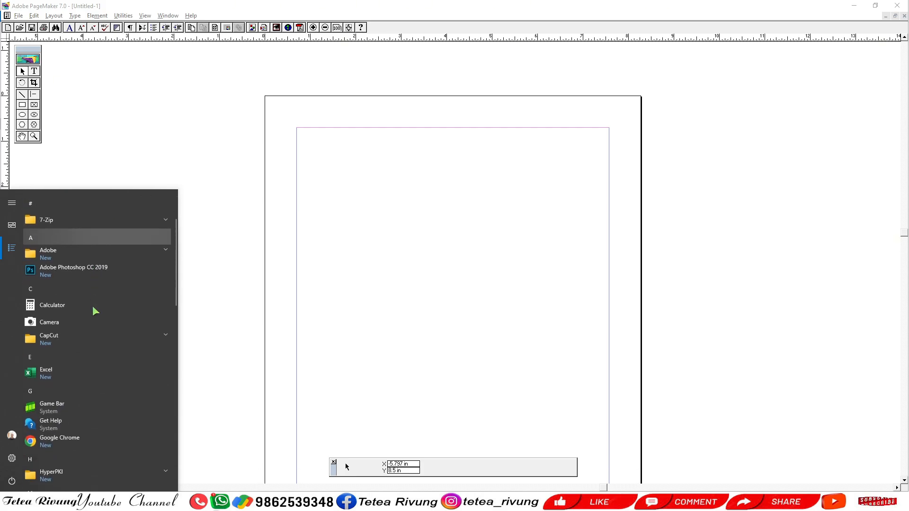
{"action": "scroll", "coordinate": [92, 305], "scroll_direction": "down", "scroll_amount": 8}
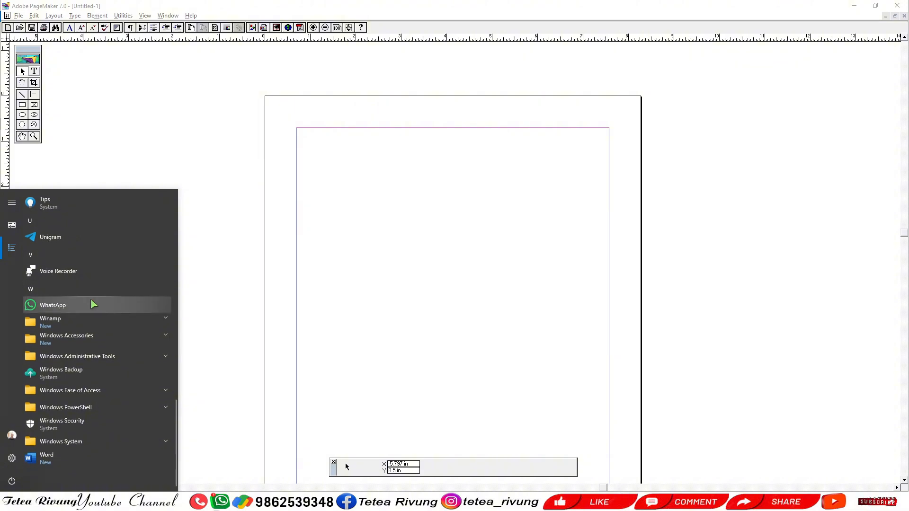
{"action": "left_click", "coordinate": [91, 340]}
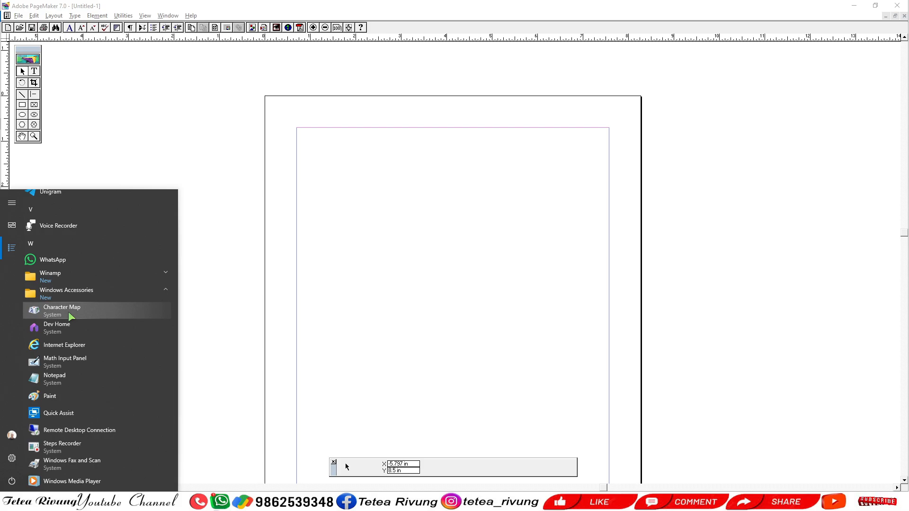
{"action": "left_click", "coordinate": [198, 144]}
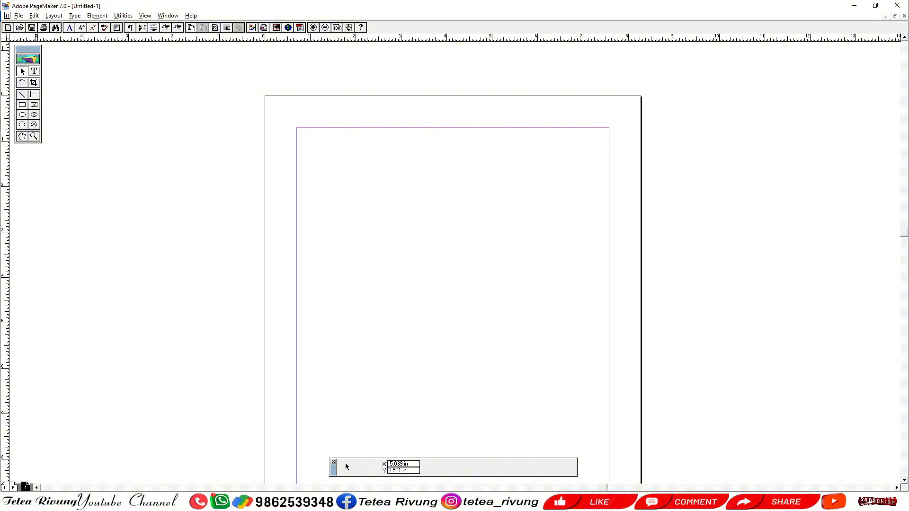
Search Windows for "chara" and open Character Map.
{"action": "left_click", "coordinate": [34, 501]}
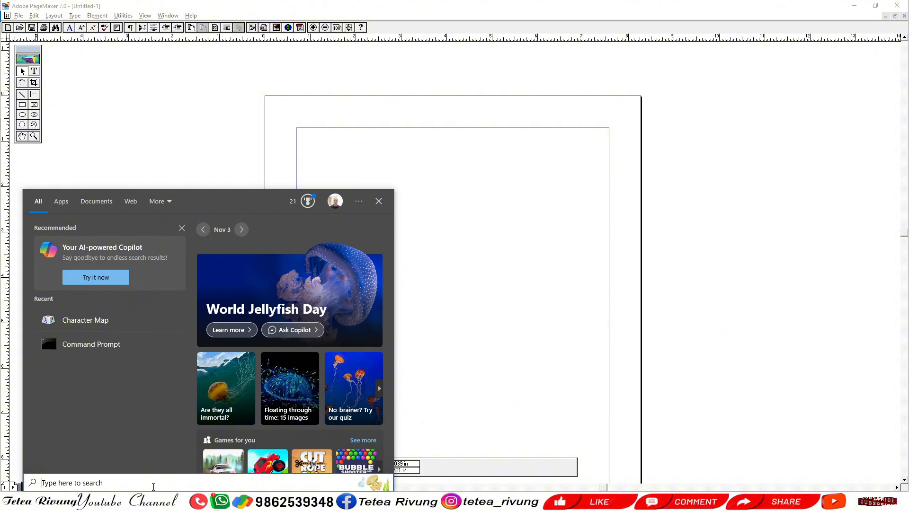
{"action": "type", "text": "cha"}
{"action": "type", "text": "r"}
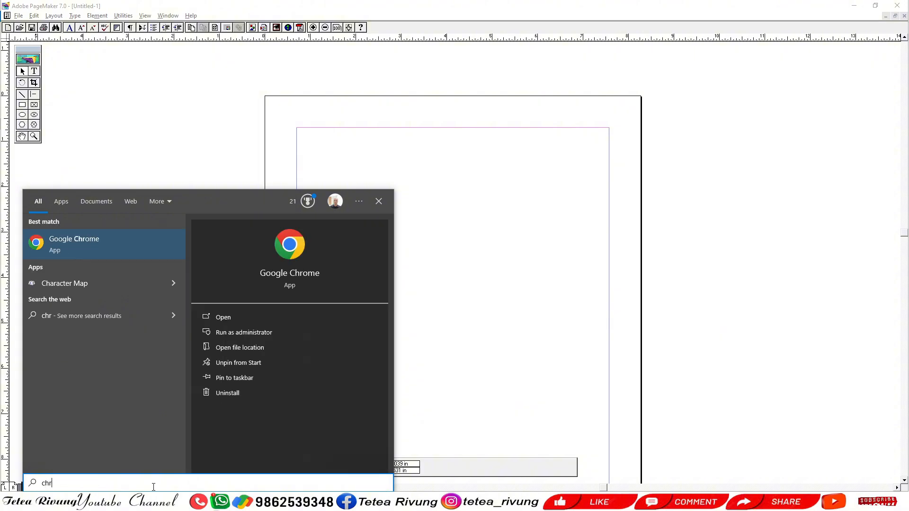
{"action": "key", "text": "BackSpace"}
{"action": "type", "text": "ara"}
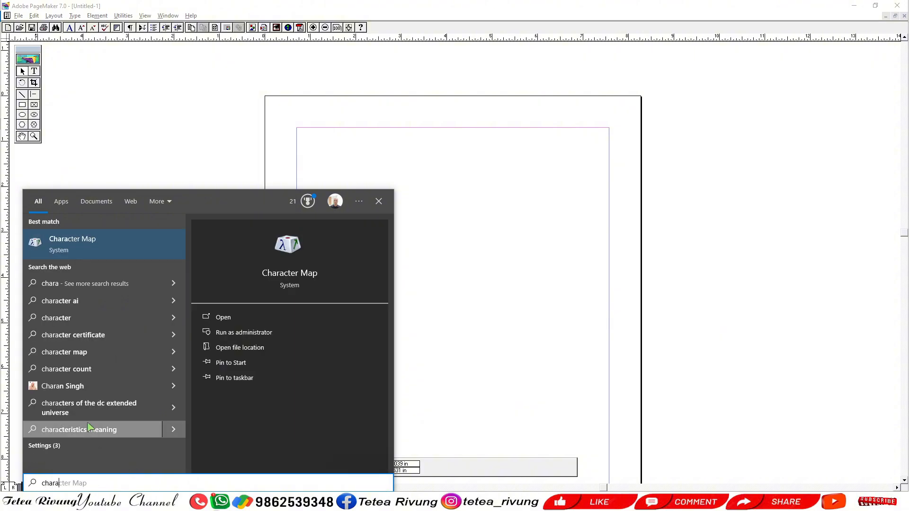
{"action": "left_click", "coordinate": [98, 239]}
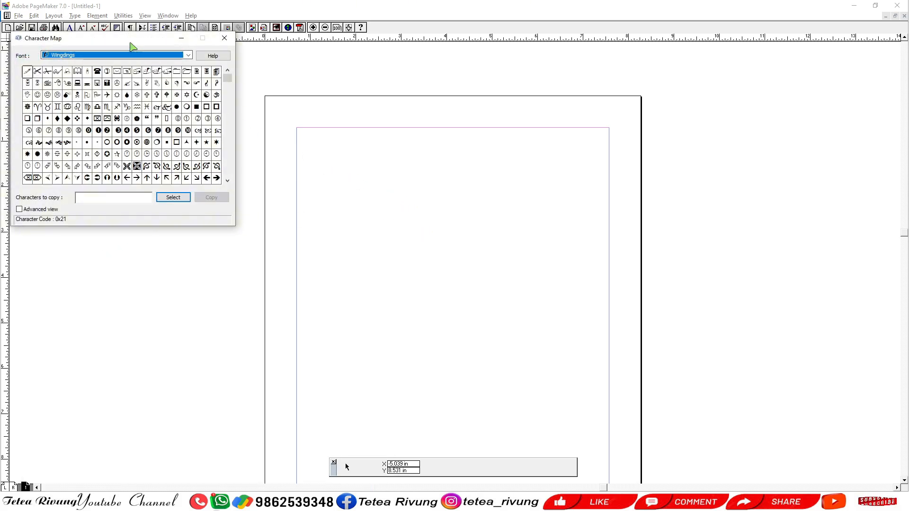
Change the Character Map font to Times New Roman.
{"action": "left_click_drag", "start_coordinate": [132, 46], "coordinate": [384, 86]}
{"action": "left_click", "coordinate": [440, 95]}
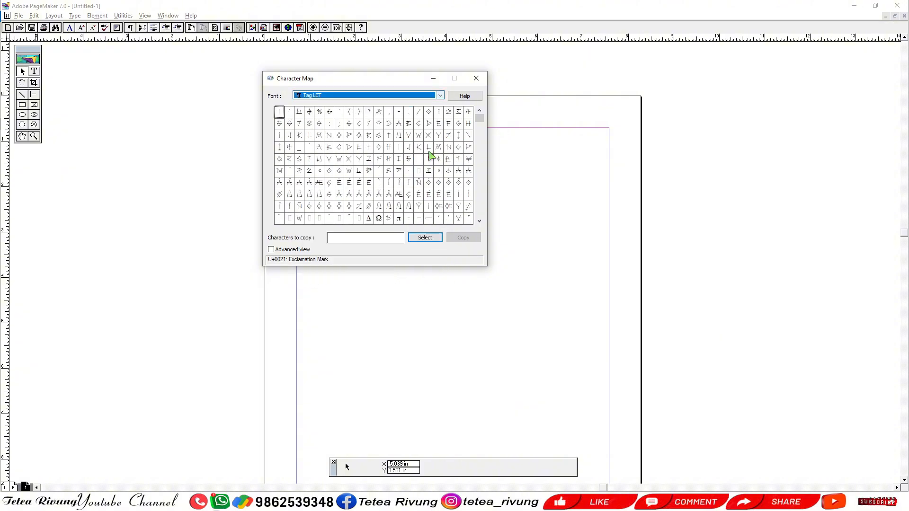
{"action": "left_click", "coordinate": [441, 95]}
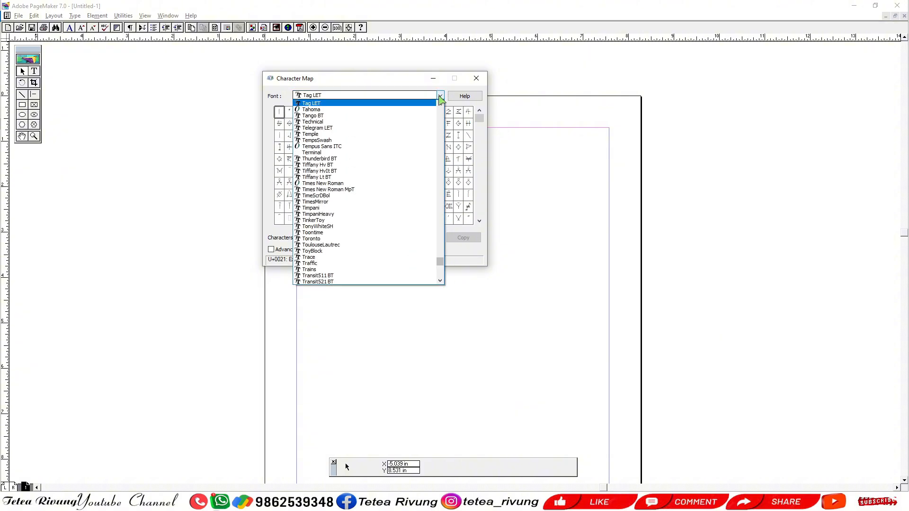
{"action": "left_click", "coordinate": [375, 184]}
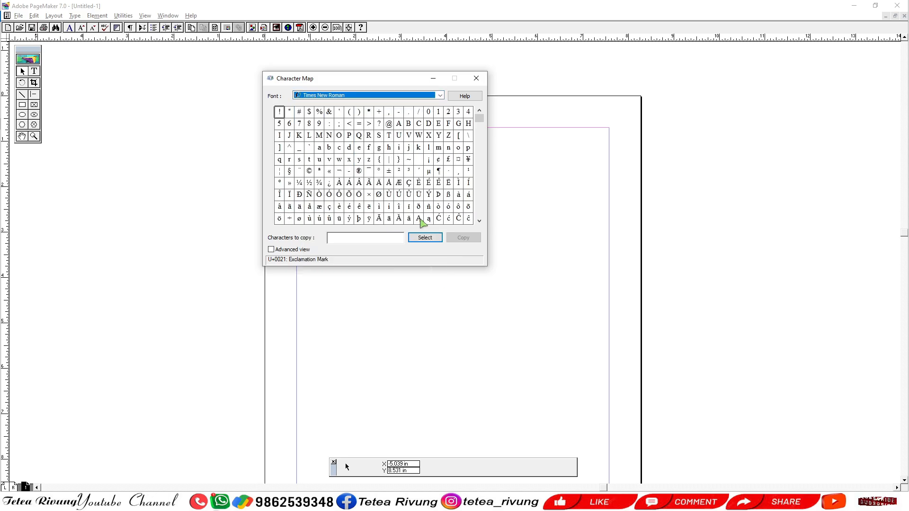
Look up the keystroke code of the ½ character in Character Map.
{"action": "left_click_drag", "start_coordinate": [378, 82], "coordinate": [195, 76]}
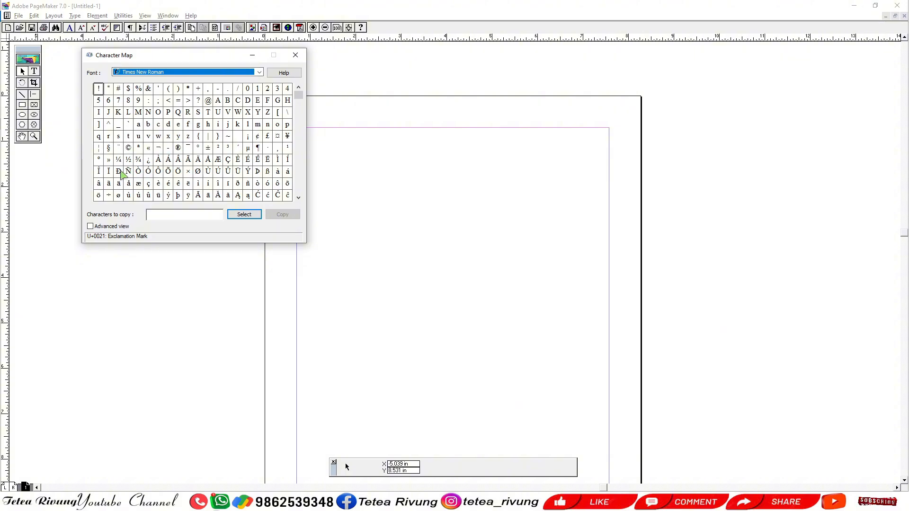
{"action": "left_click", "coordinate": [129, 160]}
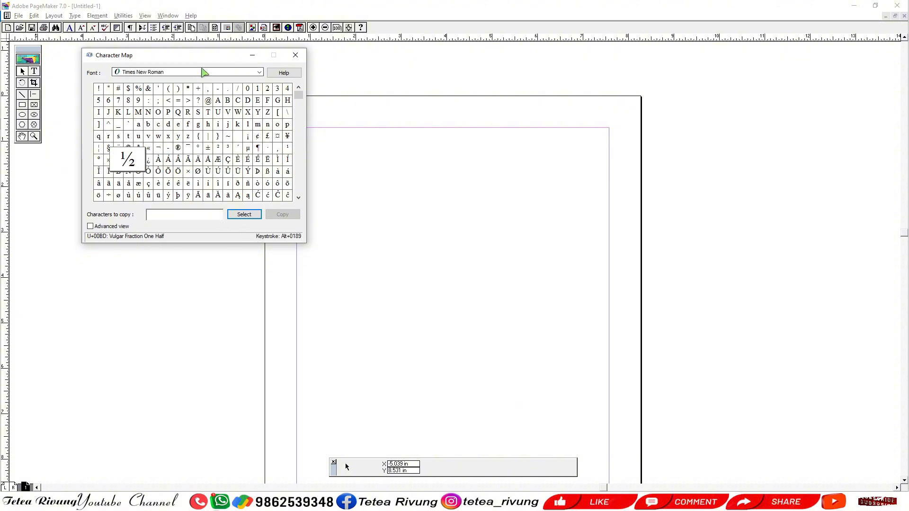
{"action": "left_click_drag", "start_coordinate": [194, 55], "coordinate": [720, 94]}
Start a text line at the page's upper margin reading "1.", a tab, and "Answer the following question".
{"action": "left_click", "coordinate": [155, 115]}
{"action": "left_click", "coordinate": [35, 71]}
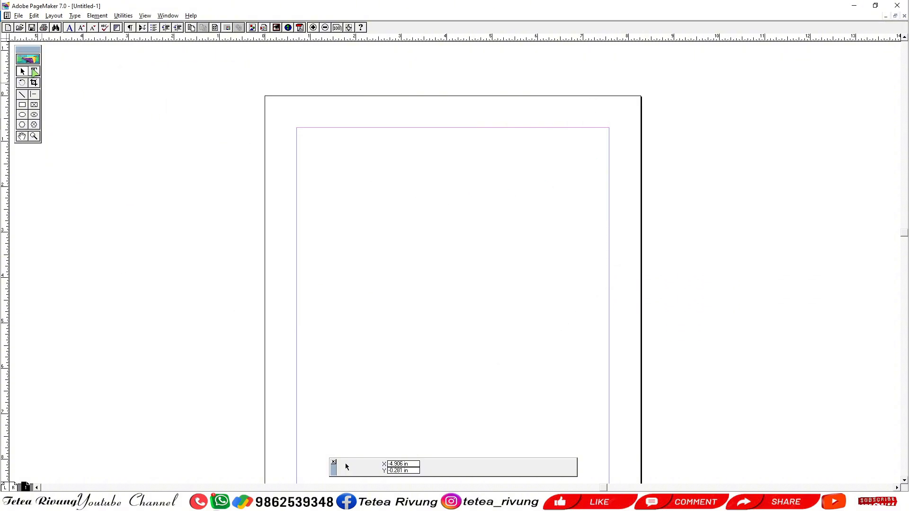
{"action": "type", "text": "1"}
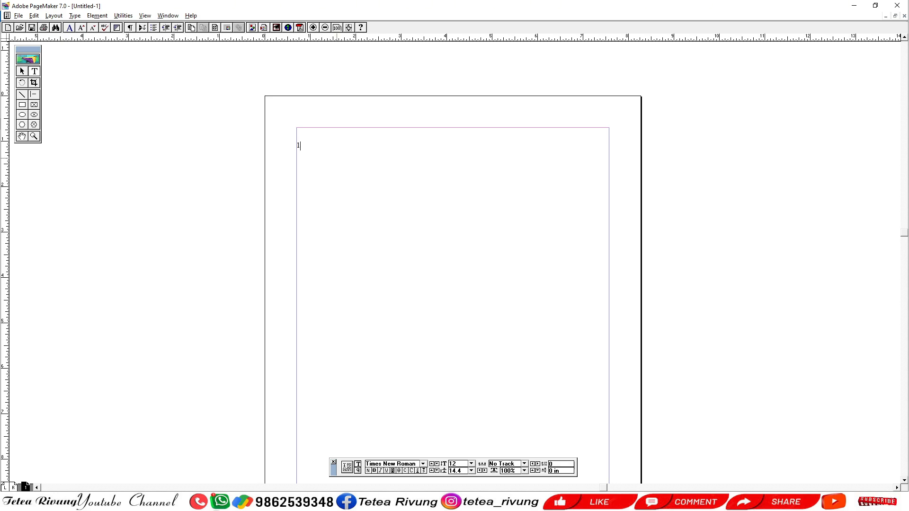
{"action": "type", "text": "."}
{"action": "key", "text": "Tab"}
{"action": "type", "text": "Anna"}
{"action": "key", "text": "BackSpace"}
{"action": "key", "text": "BackSpace"}
{"action": "type", "text": "swer"}
{"action": "key", "text": "BackSpace"}
{"action": "key", "text": "BackSpace"}
{"action": "key", "text": "BackSpace"}
{"action": "key", "text": "BackSpace"}
{"action": "type", "text": "wer t"}
{"action": "key", "text": "BackSpace"}
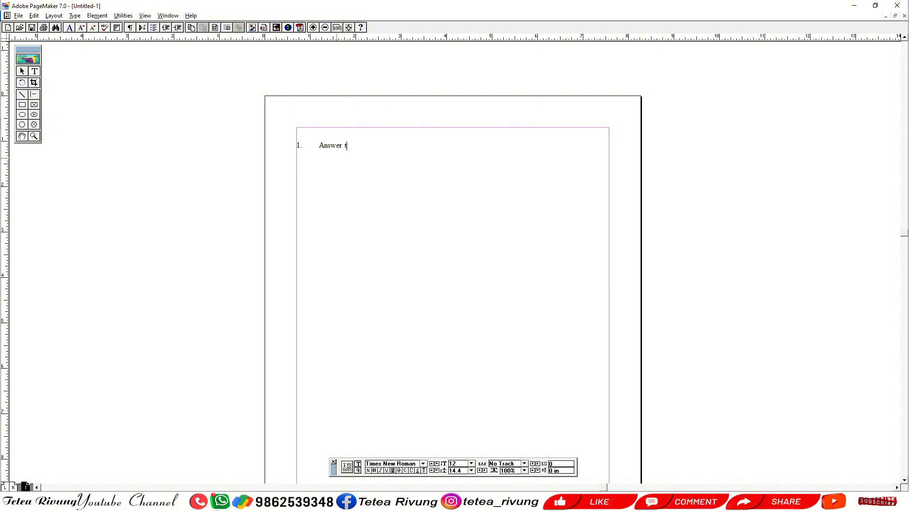
{"action": "type", "text": "the following quyes"}
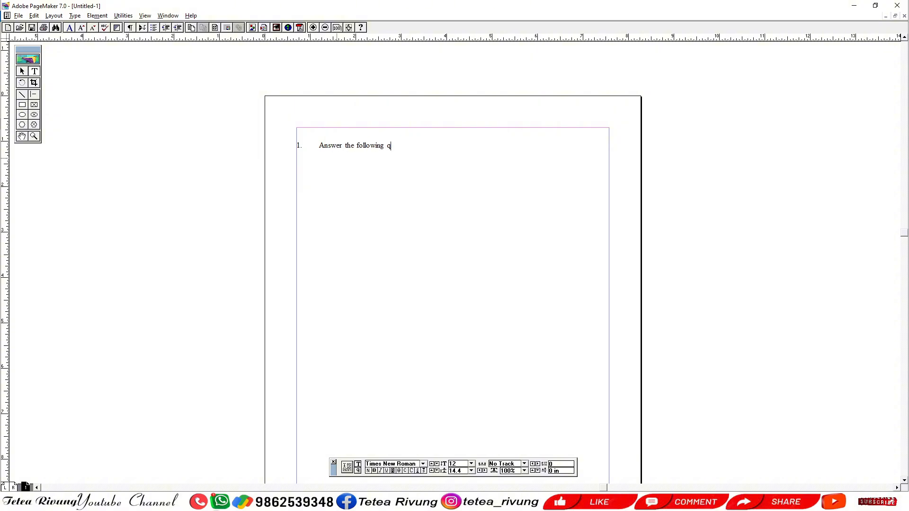
{"action": "key", "text": "BackSpace"}
{"action": "key", "text": "BackSpace"}
{"action": "key", "text": "BackSpace"}
{"action": "type", "text": "estion"}
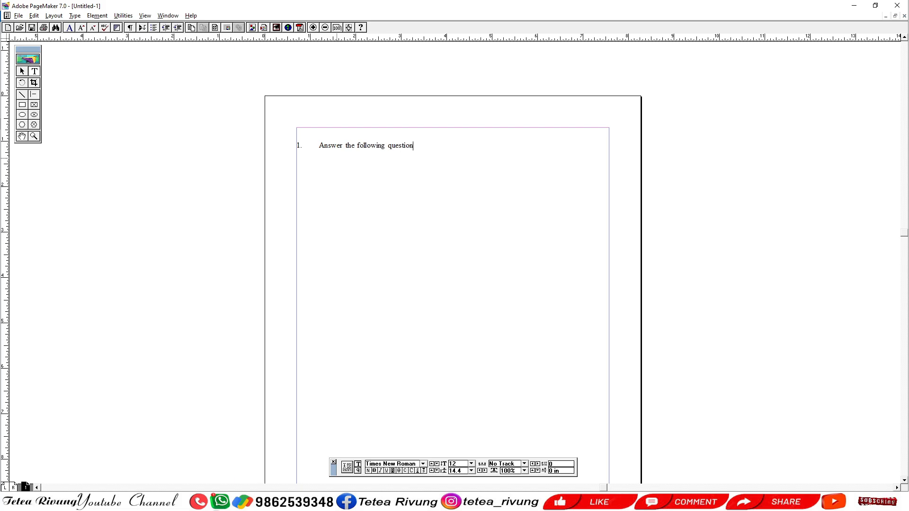
End the question with a period and add the tabbed marks "(1/2 X 8 = 4)" on the same line.
{"action": "type", "text": "."}
{"action": "key", "text": "Tab"}
{"action": "type", "text": "(1/2 X 8 +"}
{"action": "key", "text": "BackSpace"}
{"action": "type", "text": "= 4"}
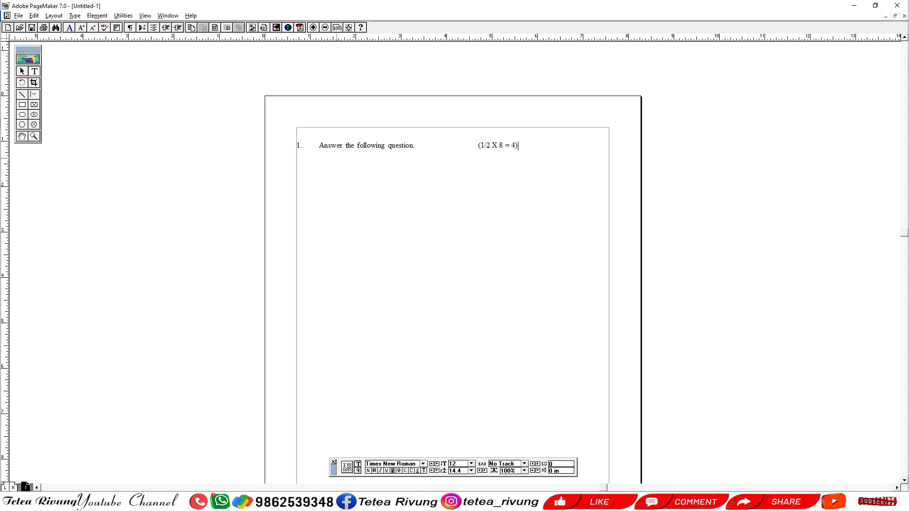
{"action": "type", "text": ")"}
Replace the "1/2" in the marks with the single ½ symbol, using its Character Map code 0189.
{"action": "left_click", "coordinate": [474, 183], "text": "ctrl"}
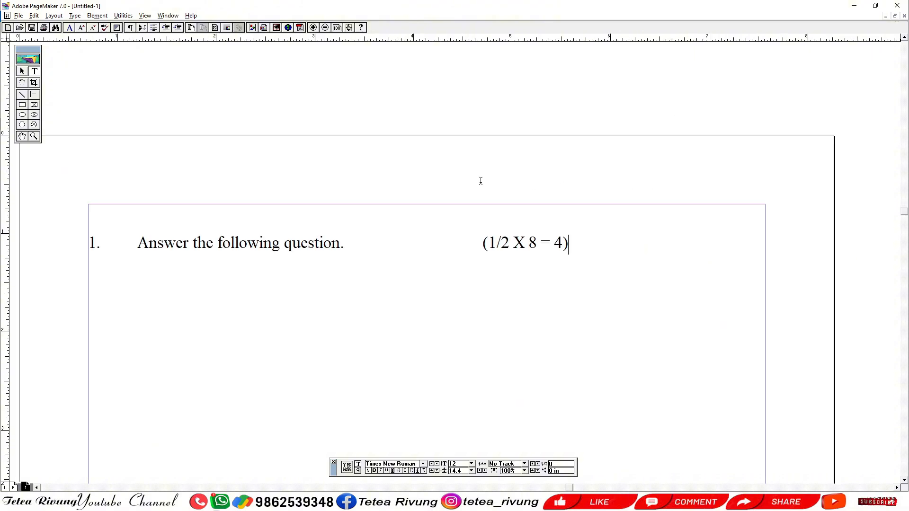
{"action": "left_click_drag", "start_coordinate": [515, 316], "coordinate": [531, 223]}
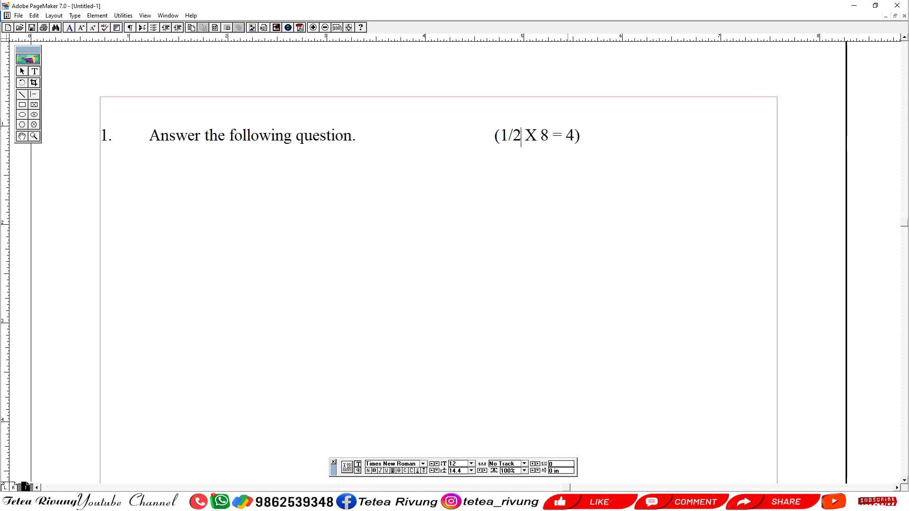
{"action": "key", "text": "alt+Tab"}
{"action": "left_click_drag", "start_coordinate": [724, 93], "coordinate": [244, 168]}
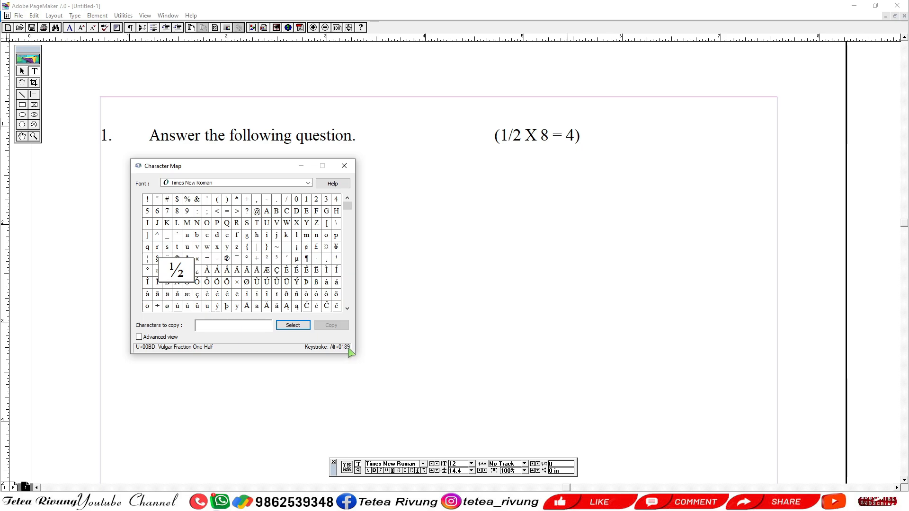
{"action": "left_click", "coordinate": [34, 71]}
{"action": "left_click", "coordinate": [501, 137]}
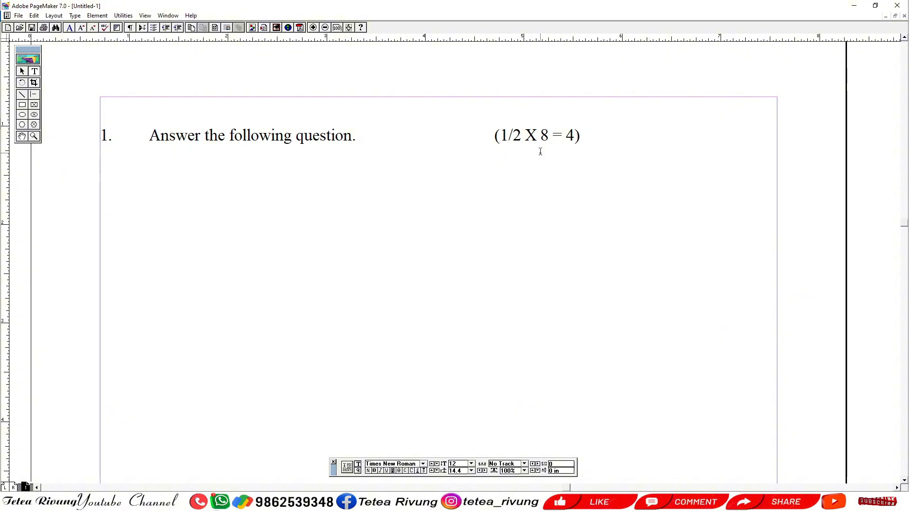
{"action": "key", "text": "shift+Right"}
{"action": "key", "text": "shift+Right"}
{"action": "key", "text": "shift+Right"}
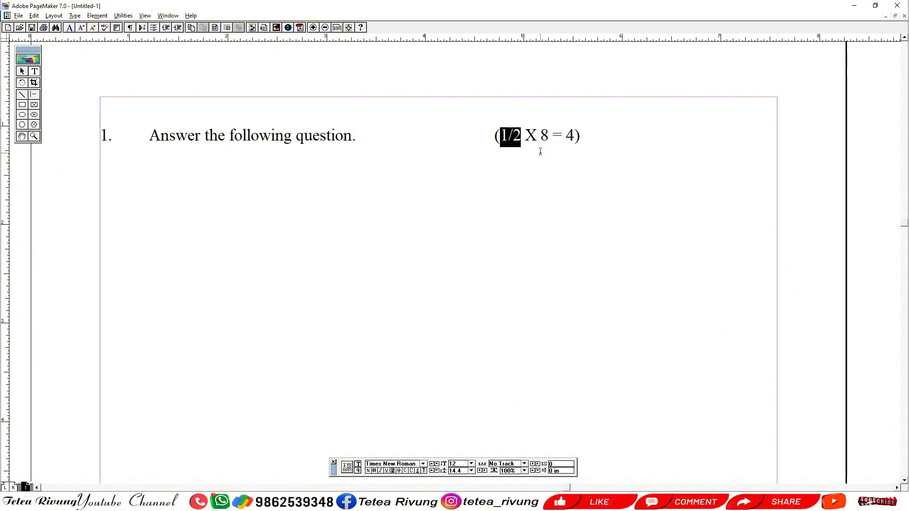
{"action": "type", "text": "½"}
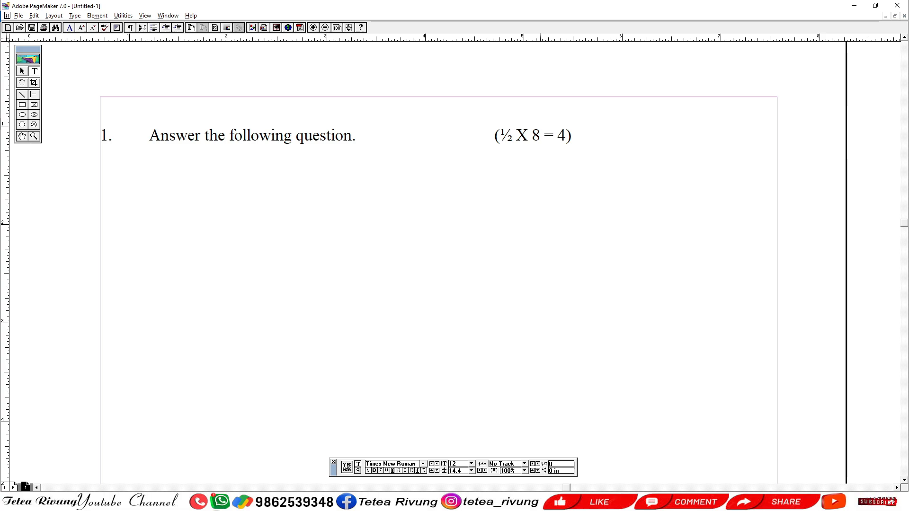
Add a second line numbered "2." with a tabbed û, using its Character Map code 0251.
{"action": "left_click", "coordinate": [581, 138]}
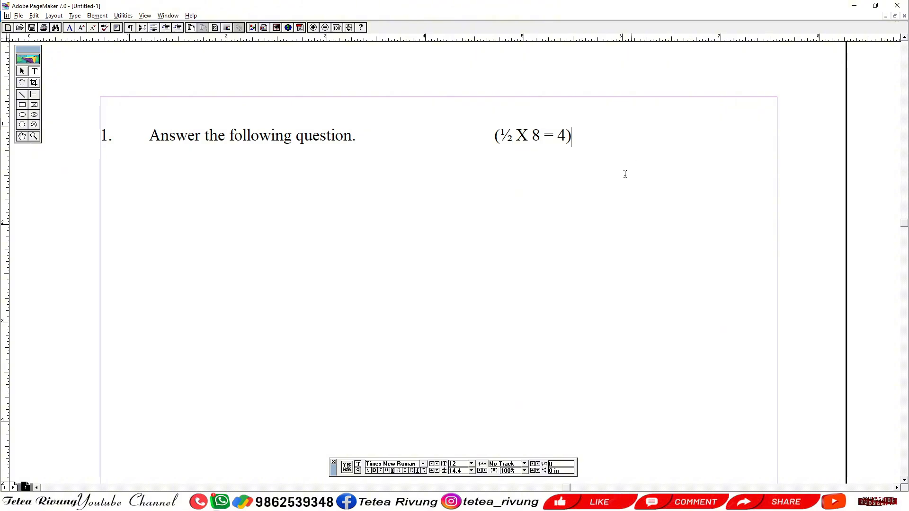
{"action": "key", "text": "alt+Tab"}
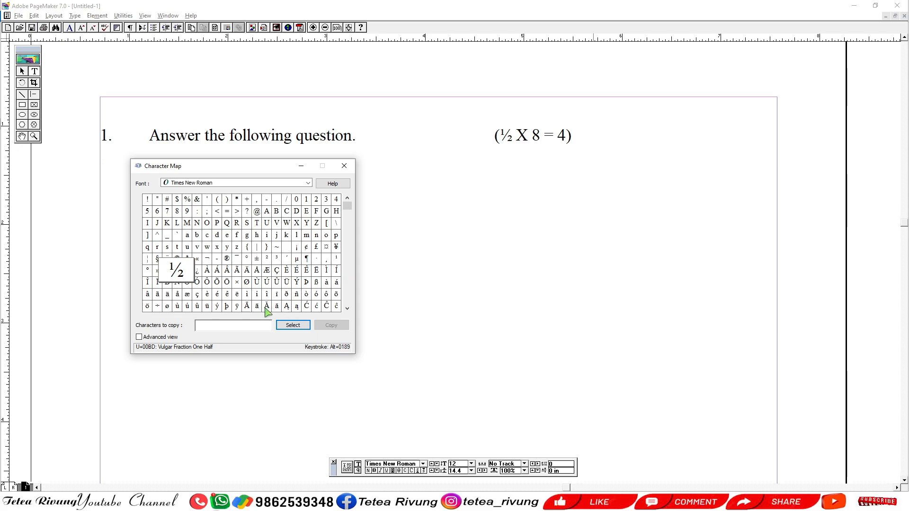
{"action": "left_click", "coordinate": [197, 306]}
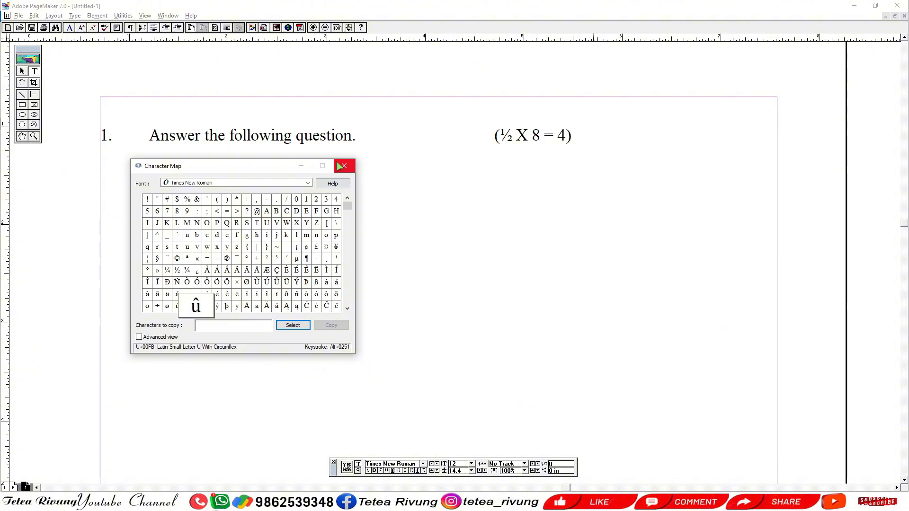
{"action": "left_click", "coordinate": [575, 138]}
{"action": "key", "text": "Return"}
{"action": "type", "text": "2."}
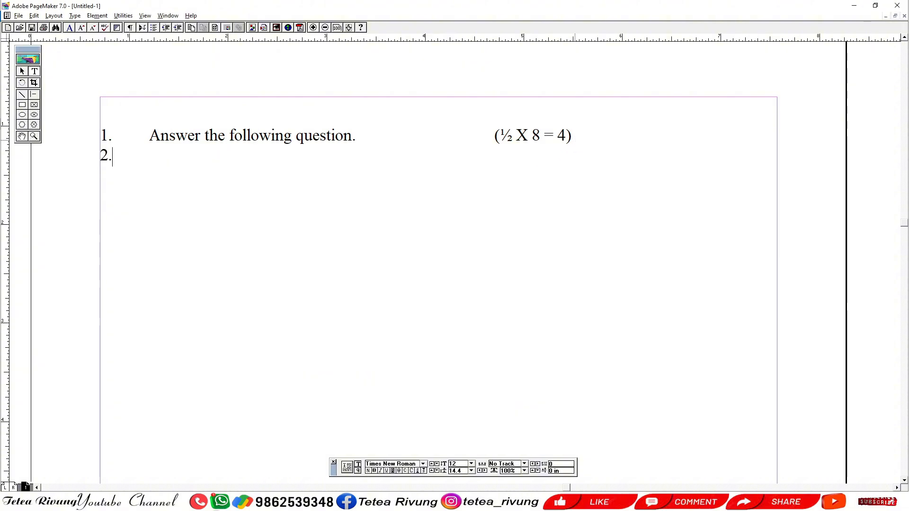
{"action": "key", "text": "Tab"}
{"action": "key", "text": "alt+Tab"}
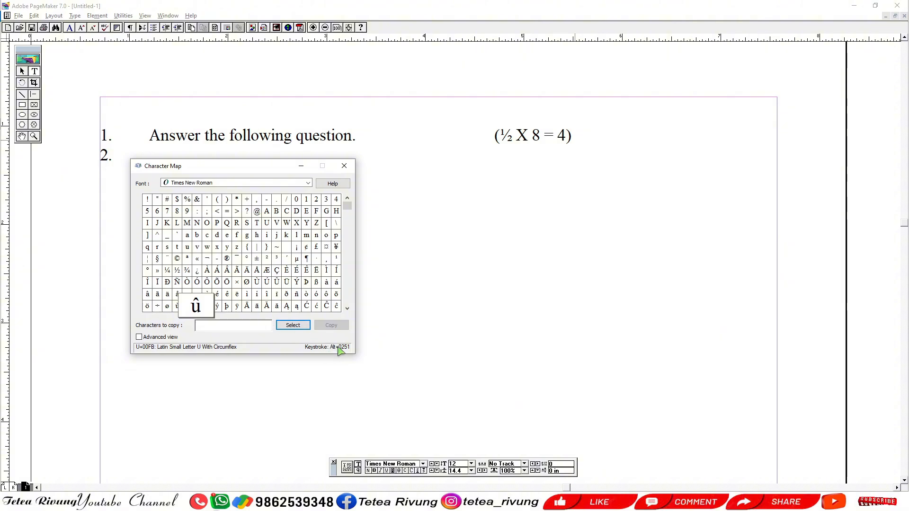
{"action": "key", "text": "alt+Tab"}
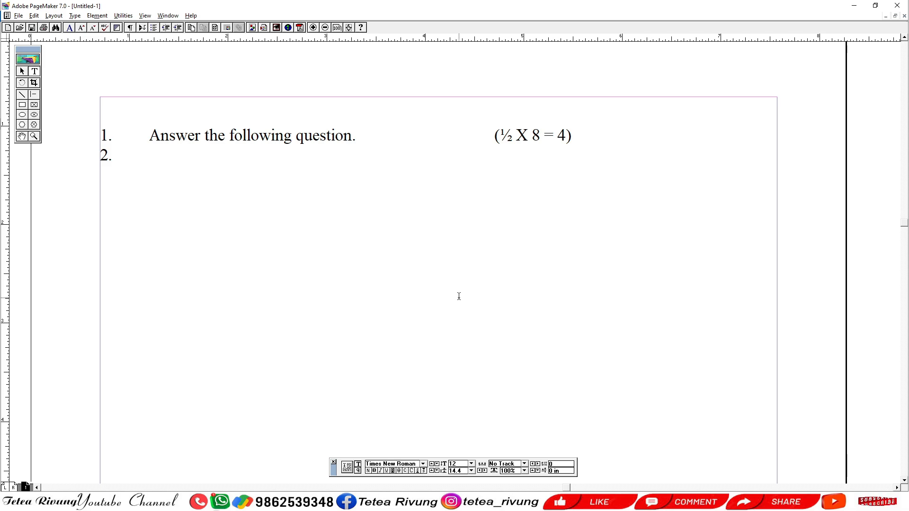
{"action": "type", "text": "û"}
Find â in Character Map and insert it after the û on line 2, using code 0226.
{"action": "key", "text": "alt+Tab"}
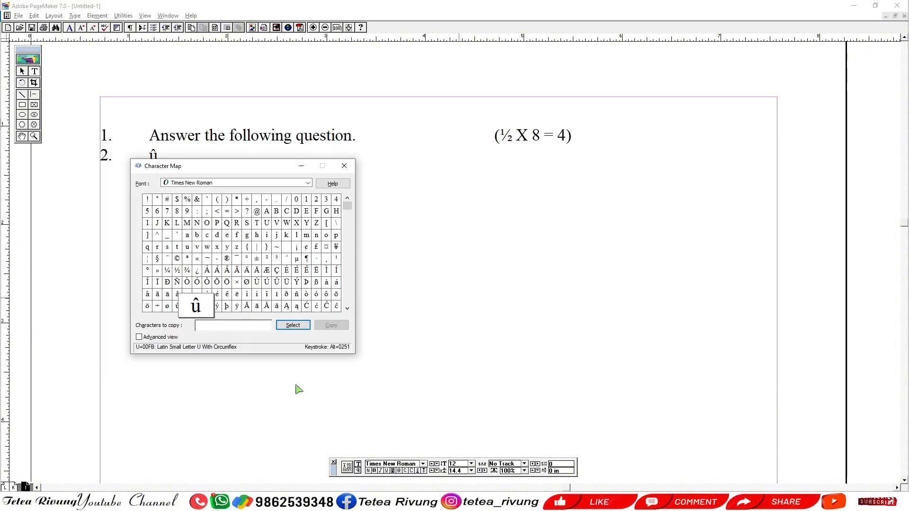
{"action": "left_click", "coordinate": [347, 308]}
{"action": "left_click", "coordinate": [347, 308]}
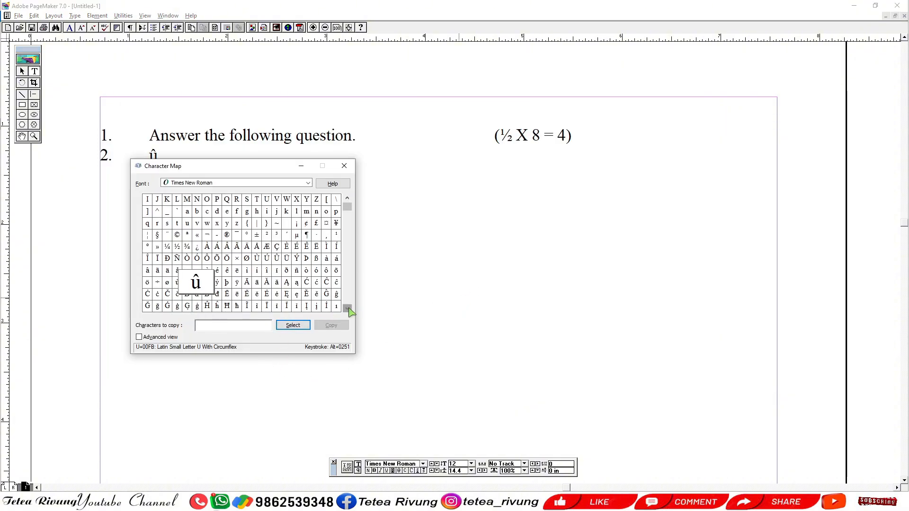
{"action": "left_click", "coordinate": [148, 271]}
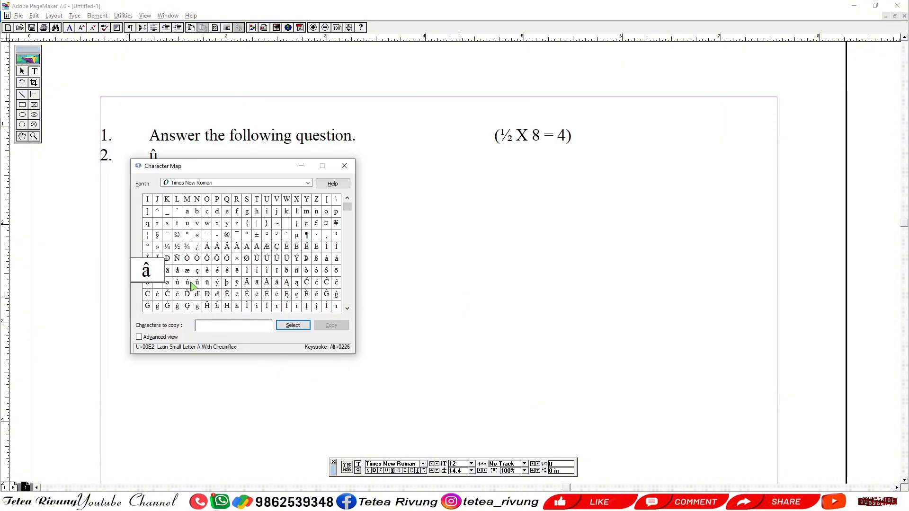
{"action": "left_click", "coordinate": [190, 158]}
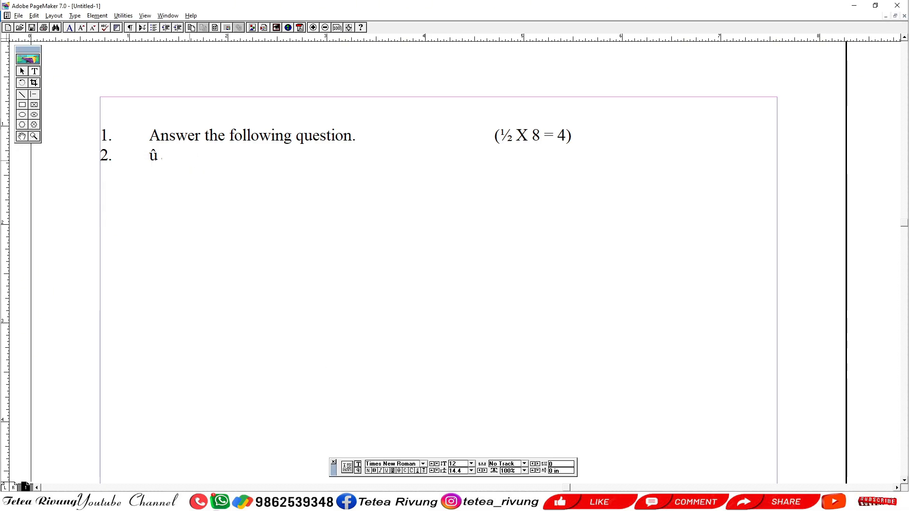
{"action": "type", "text": "â"}
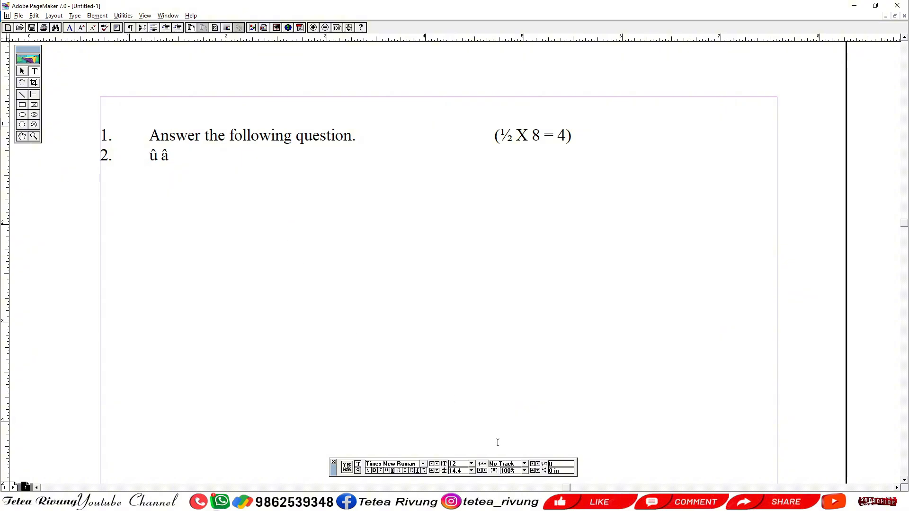
Check the ĉ and ê characters in Character Map for their keystroke codes.
{"action": "key", "text": "alt+Tab"}
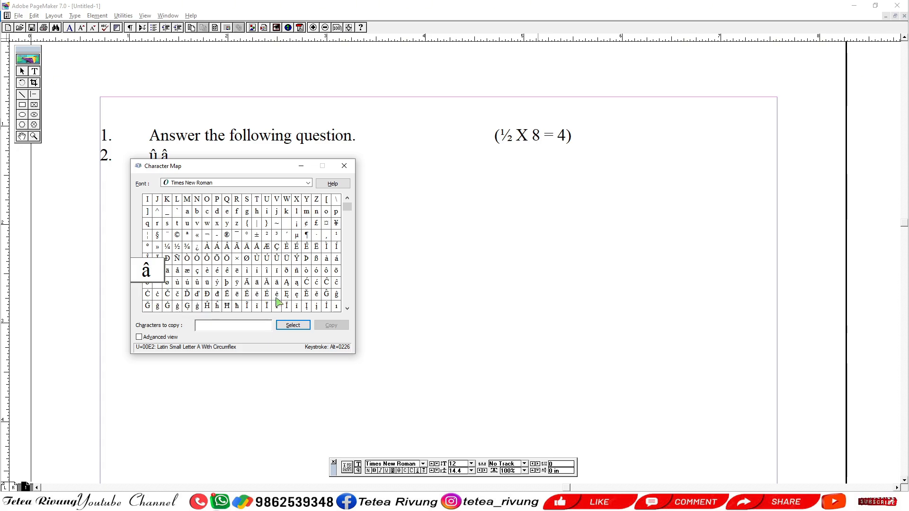
{"action": "left_click", "coordinate": [333, 286]}
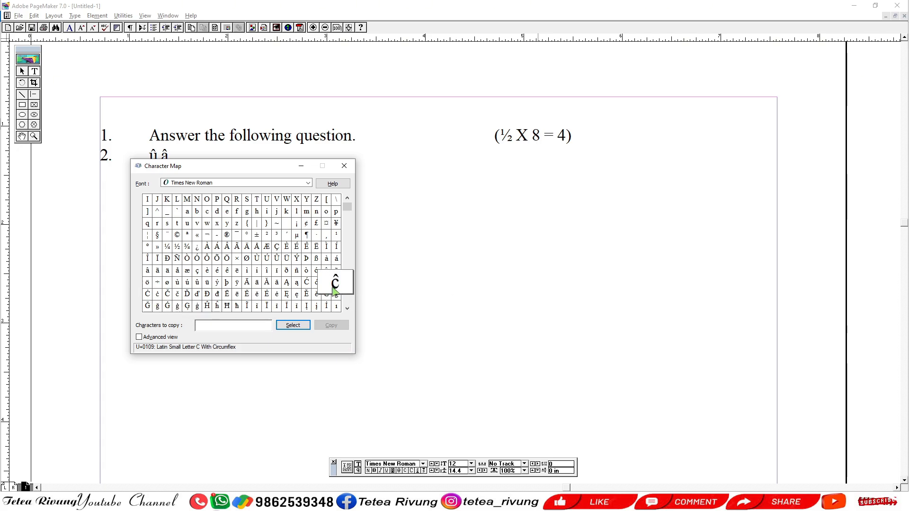
{"action": "left_click", "coordinate": [348, 309]}
{"action": "left_click", "coordinate": [347, 308]}
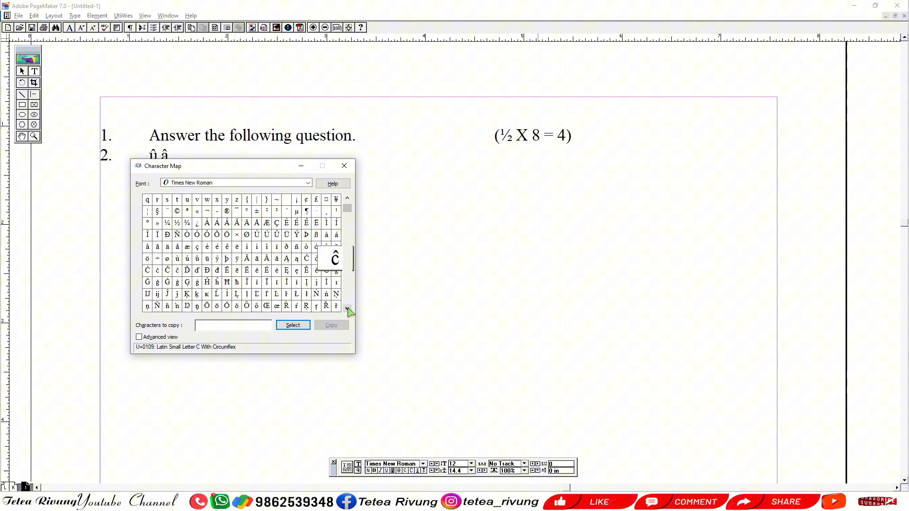
{"action": "left_click", "coordinate": [228, 250]}
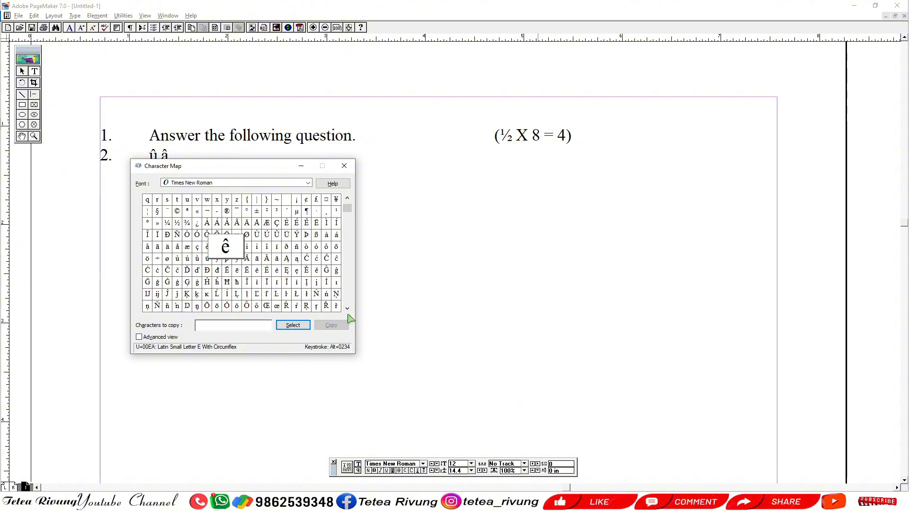
Find ÷ in Character Map and start a tabbed line "3." reading "2 ÷", using the symbol's code 0247.
{"action": "left_click", "coordinate": [157, 259]}
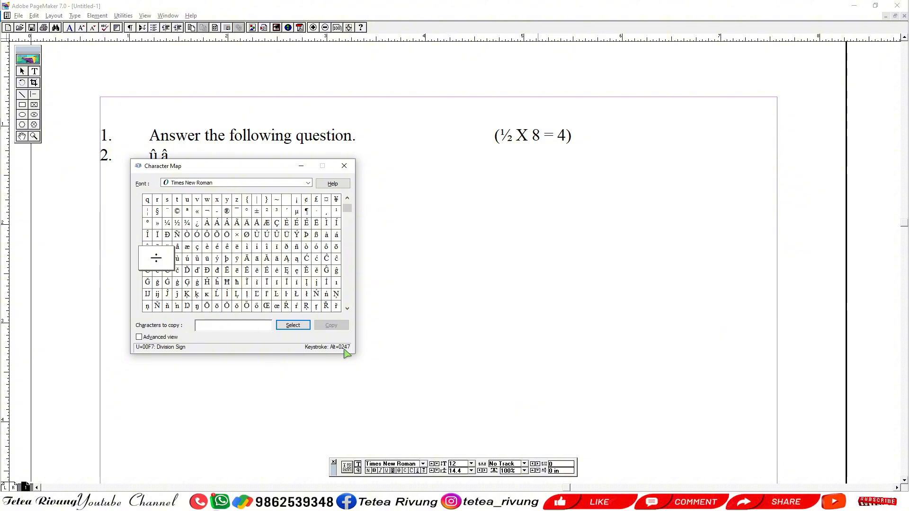
{"action": "left_click", "coordinate": [344, 166]}
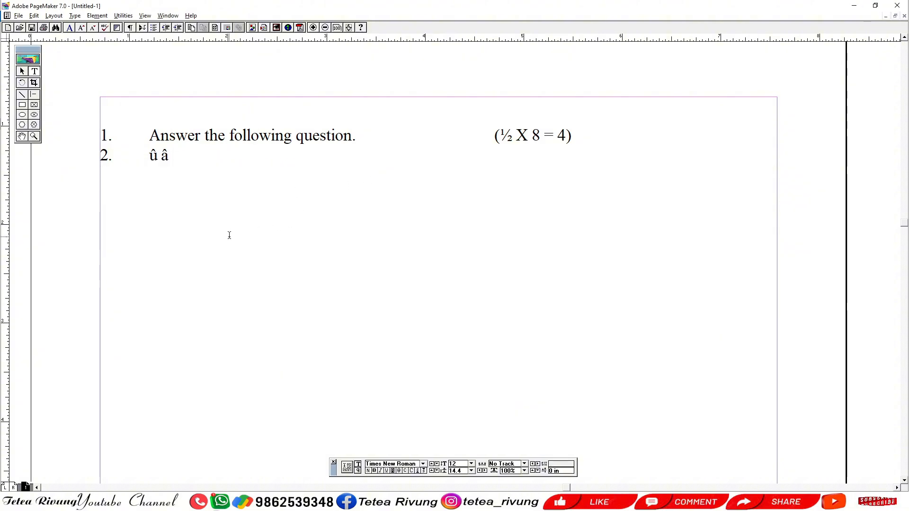
{"action": "type", "text": "3.\t"}
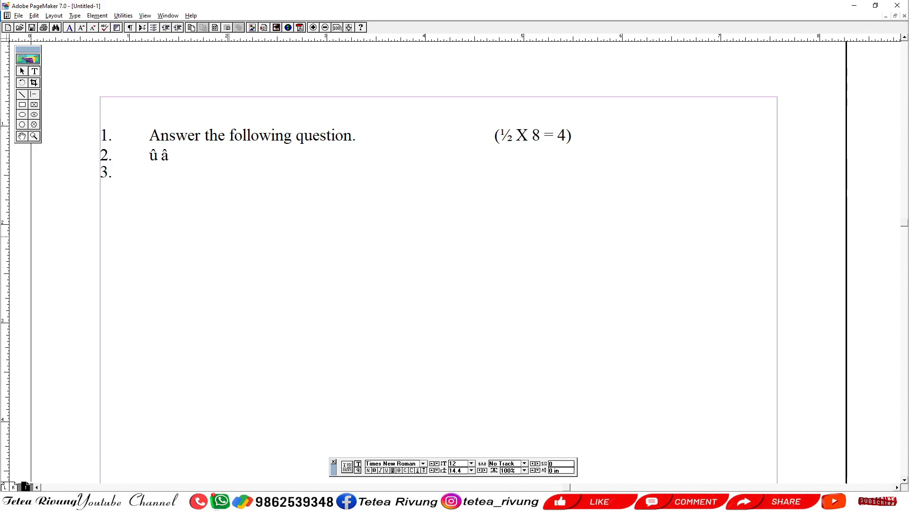
{"action": "type", "text": "2"}
{"action": "key", "text": "alt+Tab"}
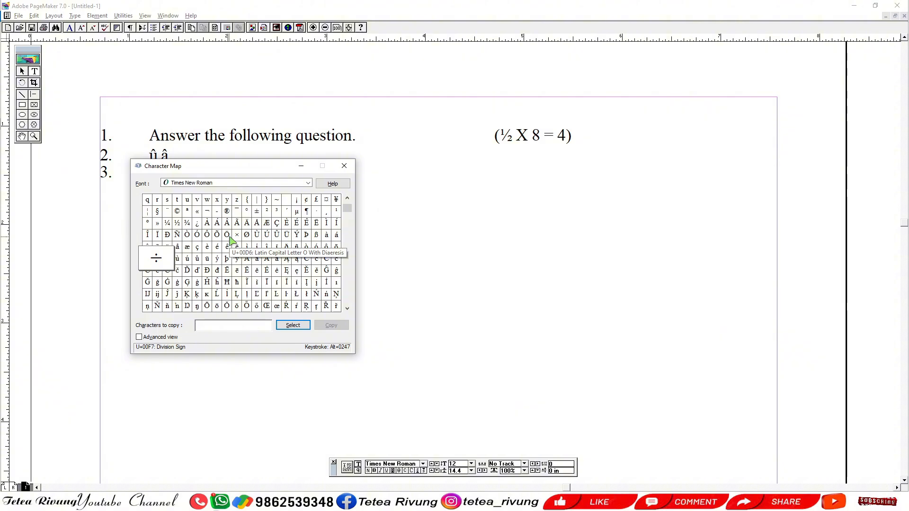
{"action": "key", "text": "alt+Tab"}
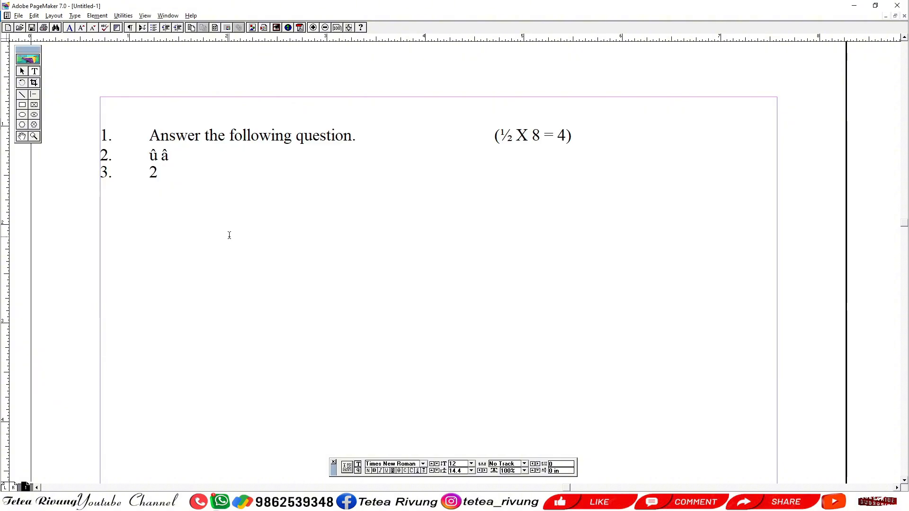
{"action": "type", "text": "÷"}
Change the expression on line 3 to "7 ÷ 2".
{"action": "key", "text": "Home"}
{"action": "key", "text": "shift+Right"}
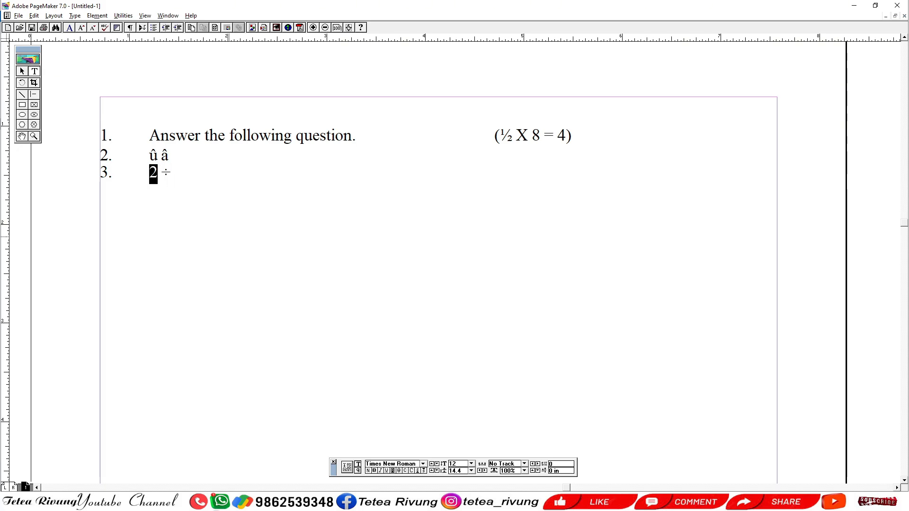
{"action": "type", "text": "7"}
{"action": "key", "text": "End"}
{"action": "type", "text": "2"}
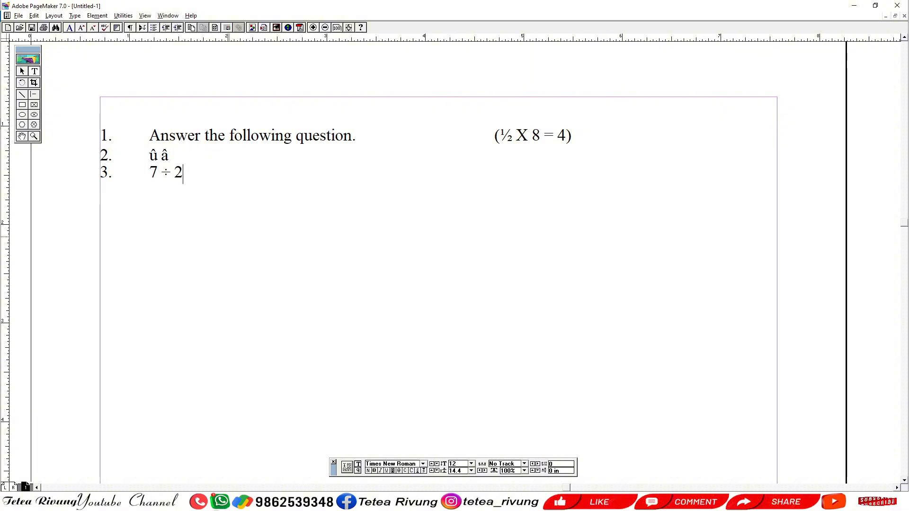
Insert the label "a)" followed by a tab before the expression 7 ÷ 2 on line 3.
{"action": "key", "text": "Left"}
{"action": "key", "text": "Left"}
{"action": "key", "text": "Left"}
{"action": "key", "text": "Left"}
{"action": "key", "text": "Left"}
{"action": "type", "text": "a)"}
{"action": "key", "text": "Tab"}
{"action": "key", "text": "End"}
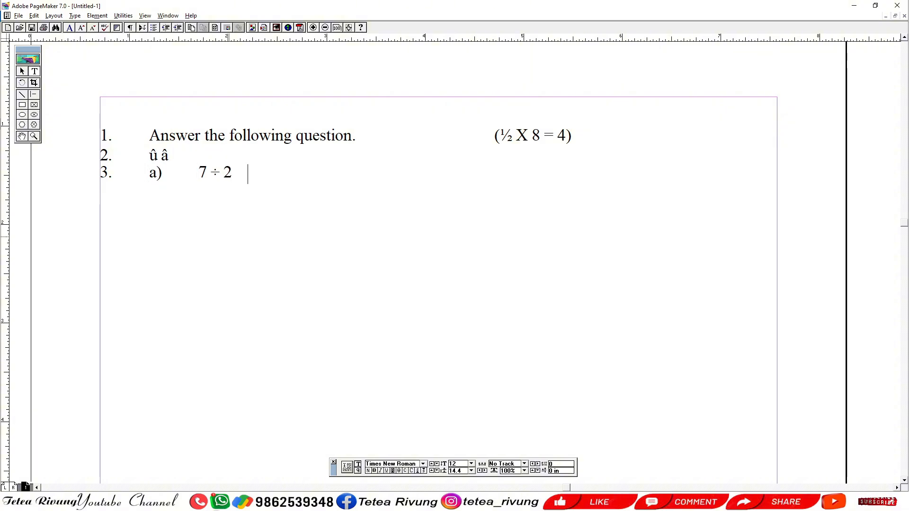
Move item a) with its expression onto its own line below number 3.
{"action": "key", "text": "Left"}
{"action": "key", "text": "Left"}
{"action": "key", "text": "Left"}
{"action": "key", "text": "Left"}
{"action": "key", "text": "Left"}
{"action": "key", "text": "Left"}
{"action": "key", "text": "Left"}
{"action": "key", "text": "Left"}
{"action": "key", "text": "Return"}
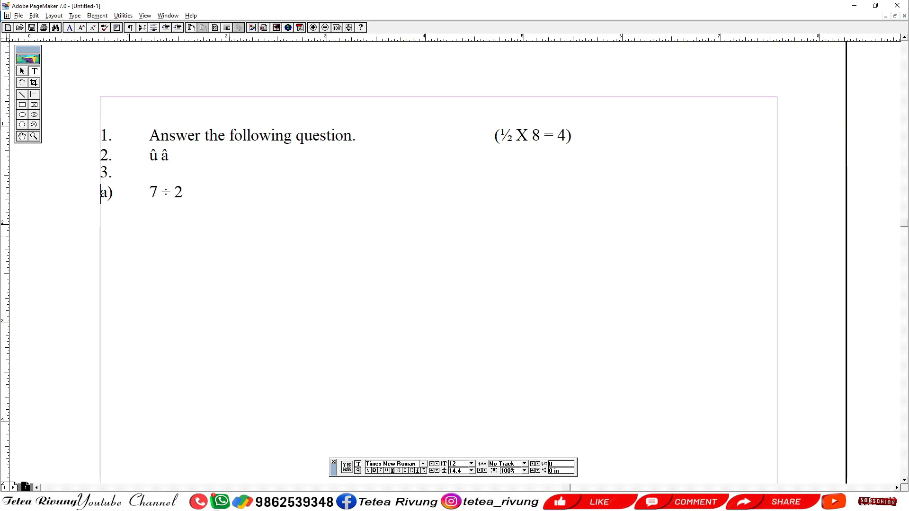
Enter the heading "Divide :" beside number 3 and indent item a) below it by one tab.
{"action": "key", "text": "Up"}
{"action": "key", "text": "End"}
{"action": "type", "text": "Divide :"}
{"action": "key", "text": "Down"}
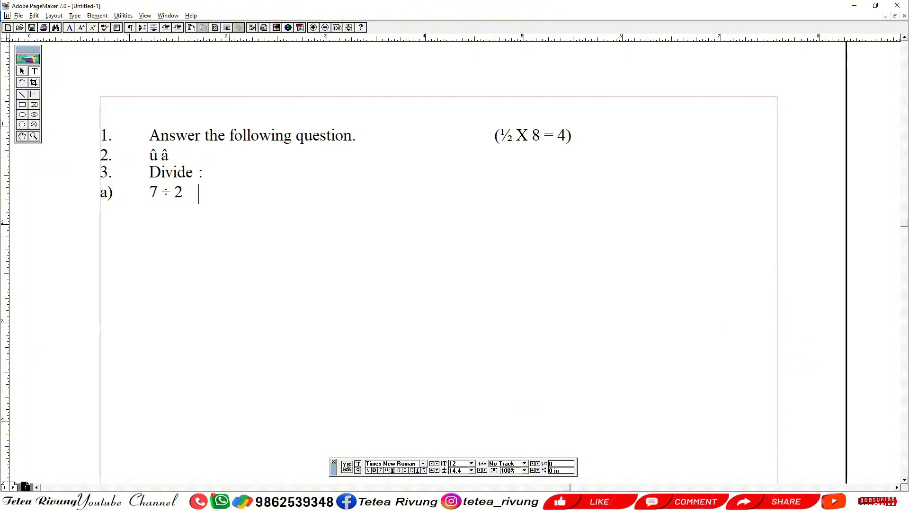
{"action": "key", "text": "Home"}
{"action": "key", "text": "Tab"}
Add a tabbed item "b)" with "9 ÷ 4" on the same line as item a), using code 0247 for ÷.
{"action": "key", "text": "End"}
{"action": "key", "text": "Tab"}
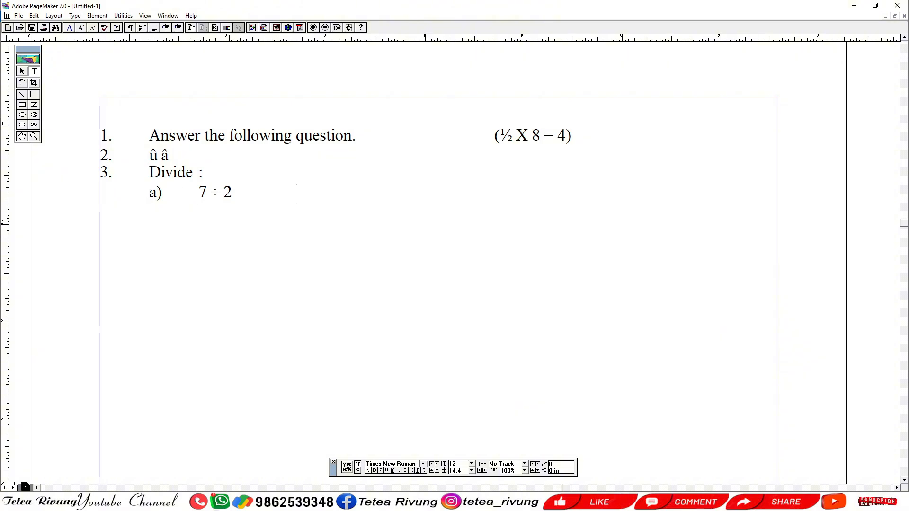
{"action": "type", "text": "b)"}
{"action": "key", "text": "Tab"}
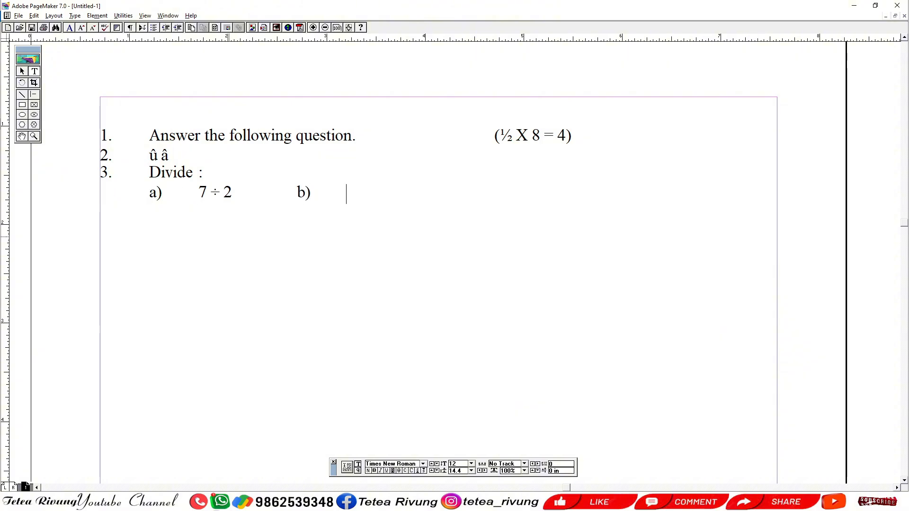
{"action": "type", "text": "9"}
{"action": "key", "text": "alt+Tab"}
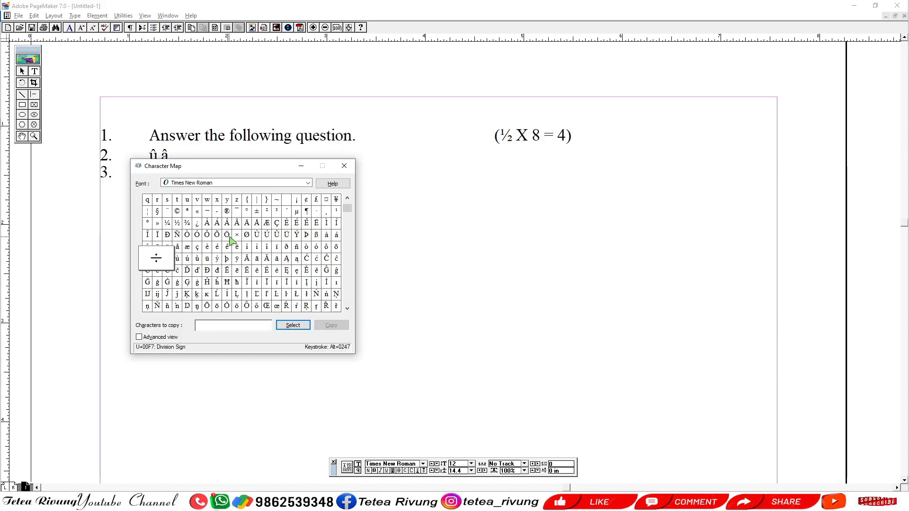
{"action": "key", "text": "alt+Tab"}
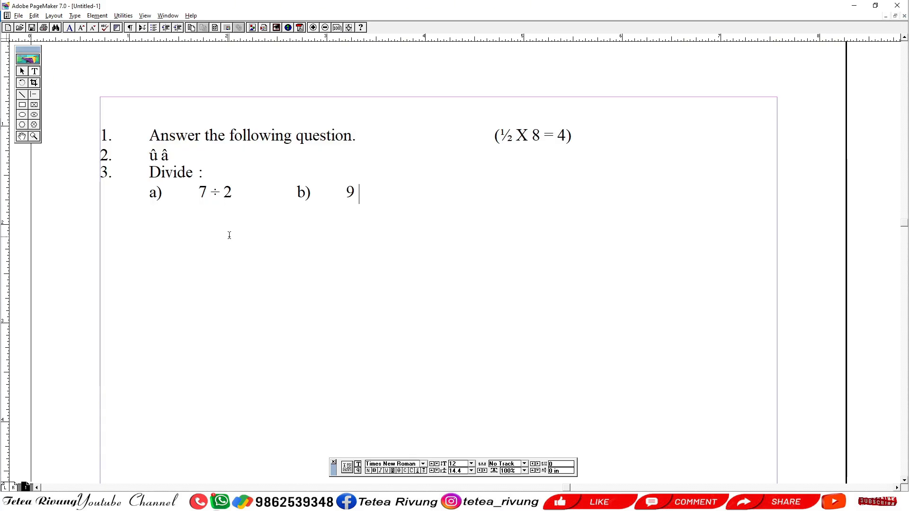
{"action": "type", "text": "÷"}
{"action": "type", "text": "4"}
Move Character Map clear of the division items and check whether accented letters such as ĺ and ī have keystroke codes.
{"action": "key", "text": "alt+Tab"}
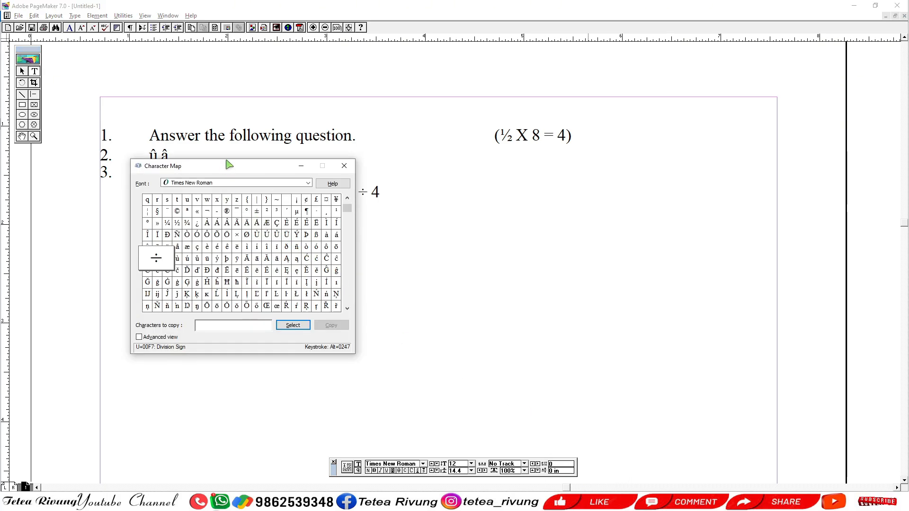
{"action": "left_click_drag", "start_coordinate": [227, 162], "coordinate": [695, 106]}
{"action": "left_click_drag", "start_coordinate": [512, 70], "coordinate": [510, 70]}
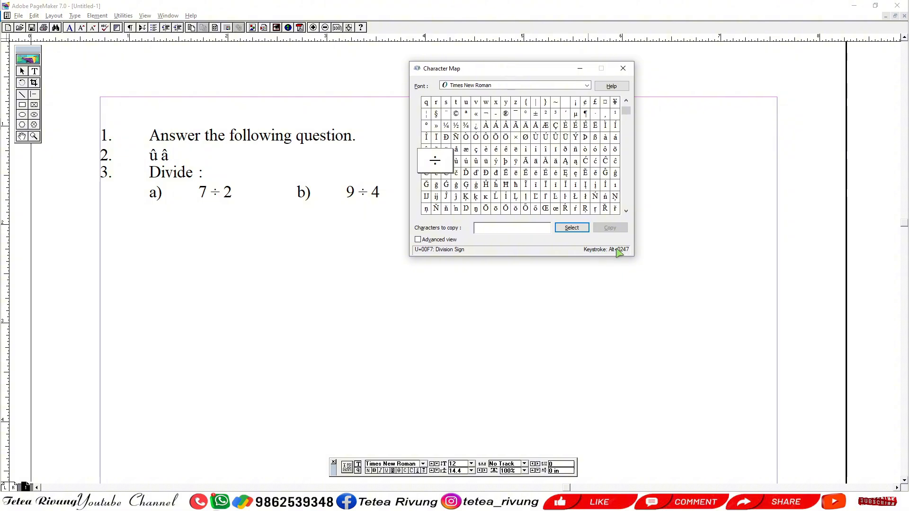
{"action": "left_click", "coordinate": [495, 199]}
{"action": "left_click", "coordinate": [506, 201]}
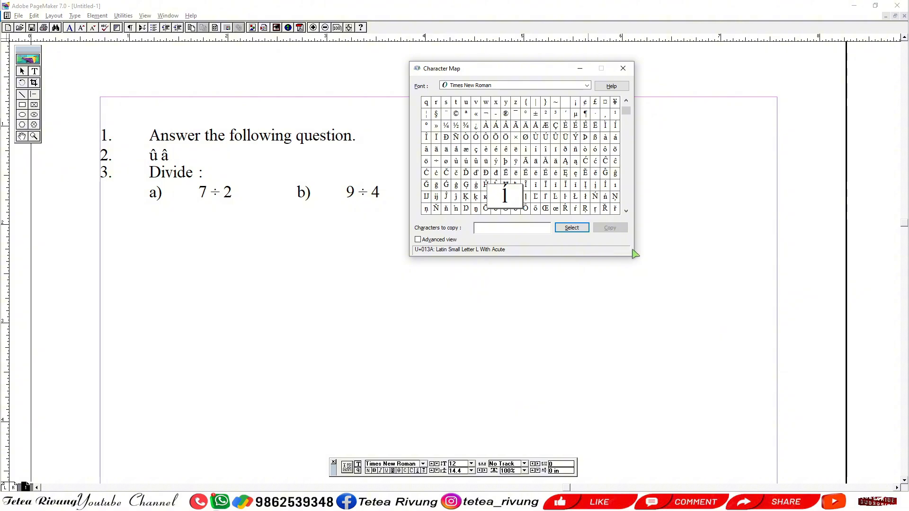
{"action": "left_click", "coordinate": [534, 197]}
{"action": "left_click_drag", "start_coordinate": [535, 198], "coordinate": [455, 196]}
{"action": "left_click", "coordinate": [595, 196]}
{"action": "left_click", "coordinate": [555, 184]}
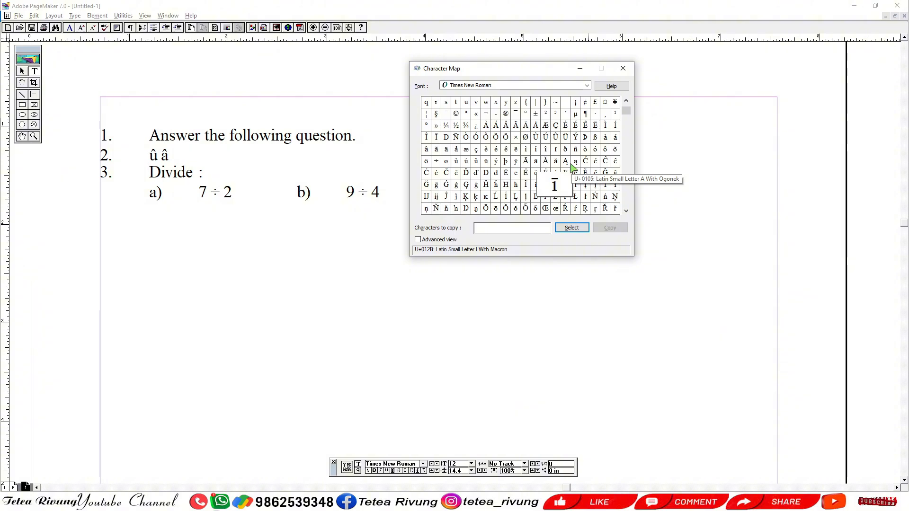
Browse the symbols of the Wingdings, Wingdings 2 and Wingdings 3 fonts in Character Map.
{"action": "left_click", "coordinate": [587, 85]}
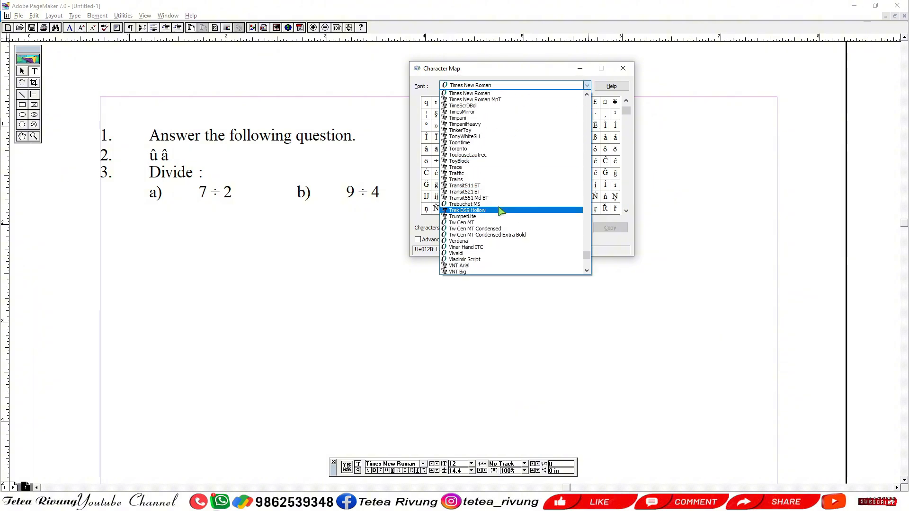
{"action": "scroll", "coordinate": [503, 210], "scroll_direction": "down", "scroll_amount": 2}
{"action": "scroll", "coordinate": [502, 210], "scroll_direction": "down", "scroll_amount": 4}
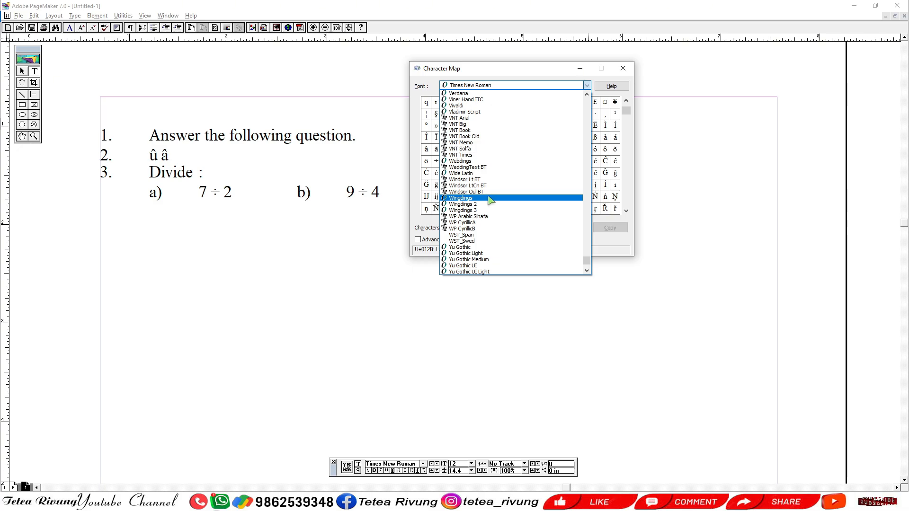
{"action": "left_click", "coordinate": [489, 199]}
{"action": "left_click", "coordinate": [586, 85]}
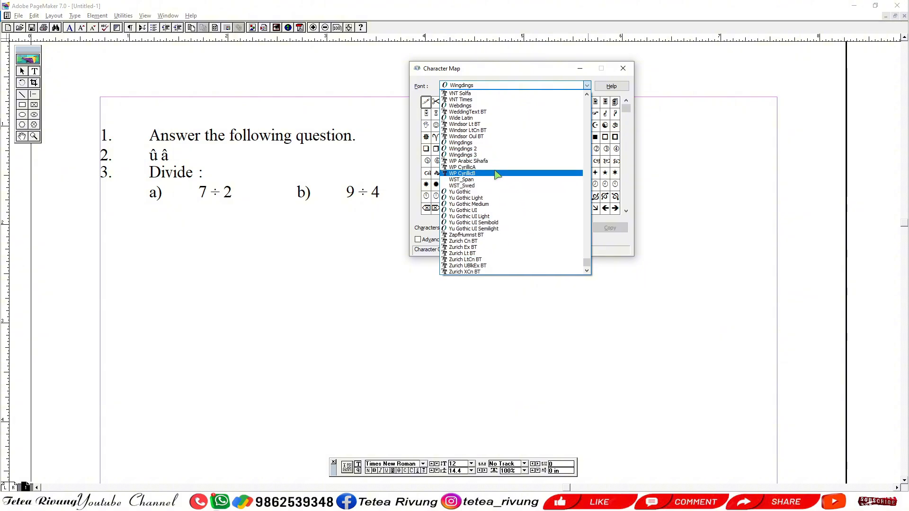
{"action": "scroll", "coordinate": [497, 175], "scroll_direction": "up", "scroll_amount": 2}
{"action": "left_click", "coordinate": [466, 188]}
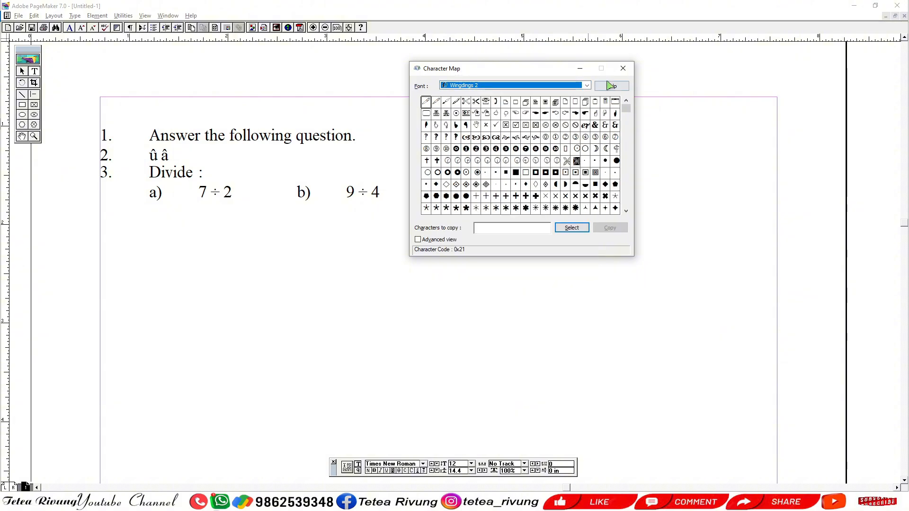
{"action": "left_click", "coordinate": [586, 86]}
{"action": "left_click", "coordinate": [480, 155]}
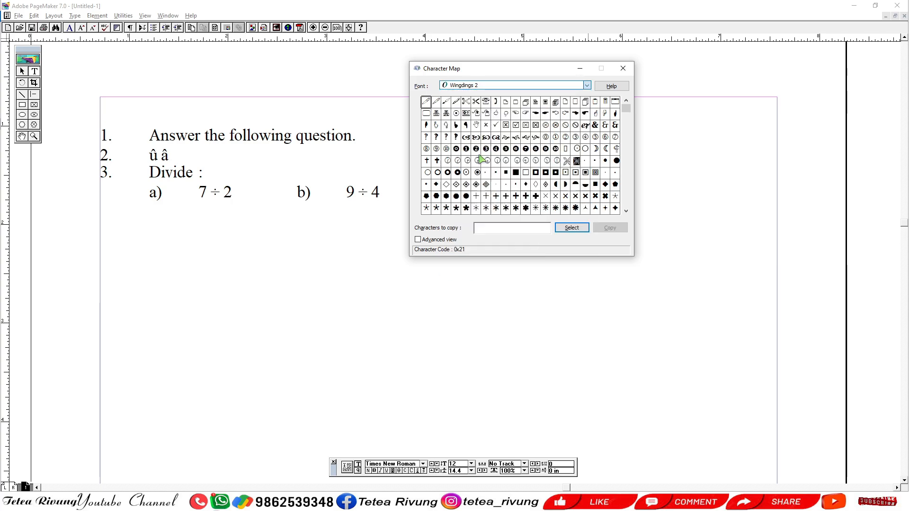
Switch Character Map back to the Wingdings font and pick the check mark near the end of the set.
{"action": "left_click", "coordinate": [586, 86]}
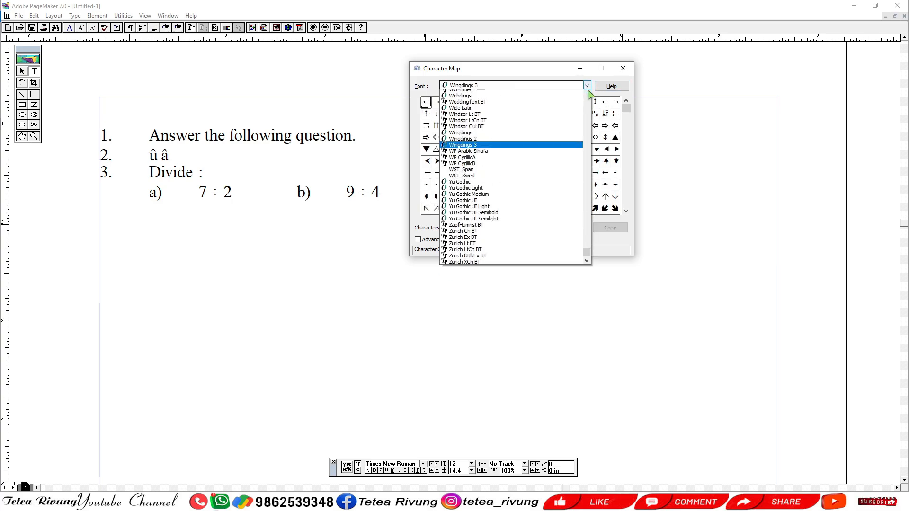
{"action": "scroll", "coordinate": [473, 149], "scroll_direction": "up", "scroll_amount": 1}
{"action": "left_click", "coordinate": [453, 147]}
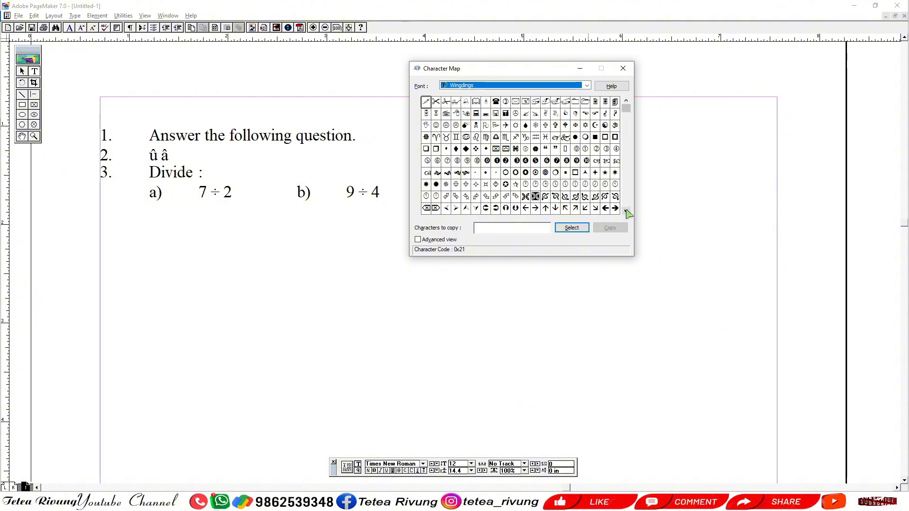
{"action": "left_click", "coordinate": [625, 210]}
{"action": "left_click", "coordinate": [625, 210]}
{"action": "left_click", "coordinate": [615, 196]}
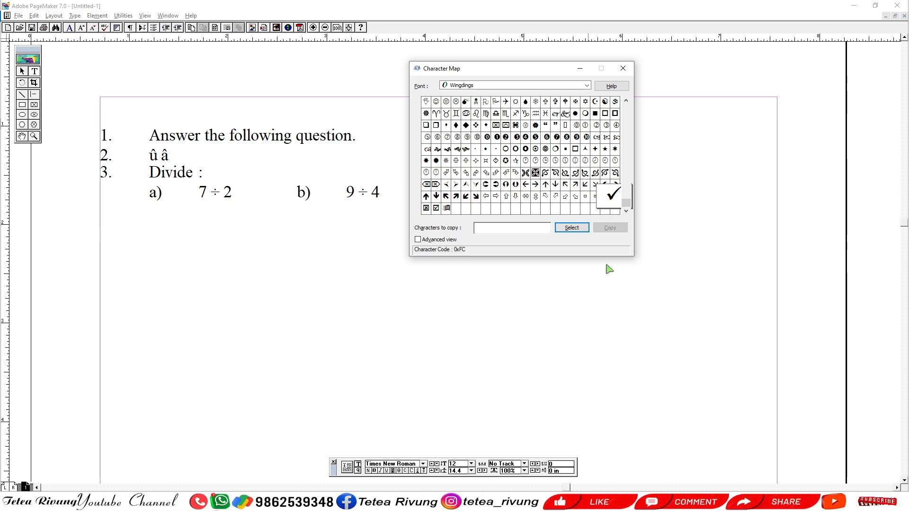
Add the Wingdings check mark to the characters to copy and copy it to the clipboard.
{"action": "left_click_drag", "start_coordinate": [550, 70], "coordinate": [502, 86]}
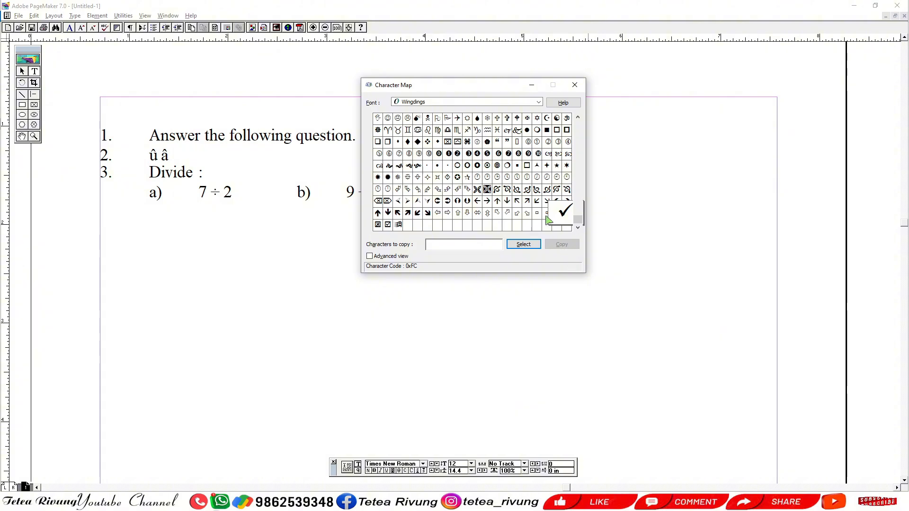
{"action": "left_click_drag", "start_coordinate": [479, 89], "coordinate": [554, 84]}
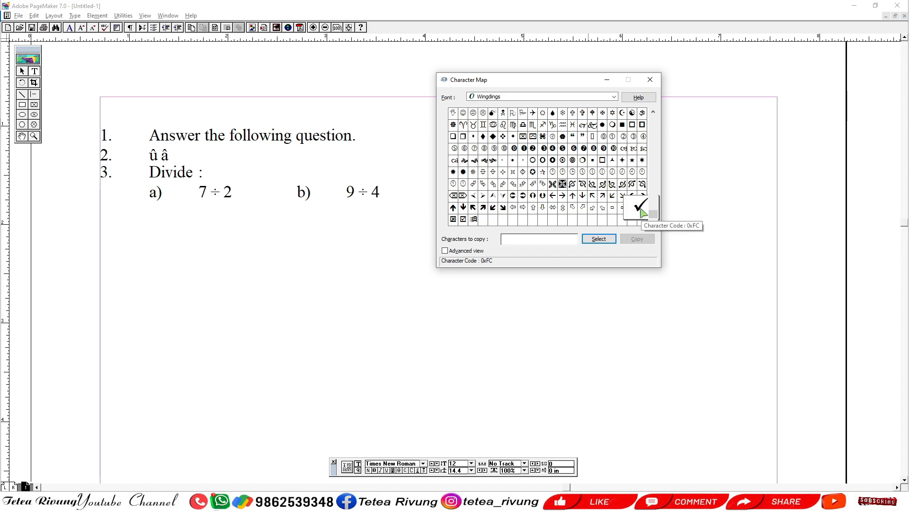
{"action": "left_click_drag", "start_coordinate": [641, 212], "coordinate": [597, 239]}
{"action": "left_click", "coordinate": [598, 240]}
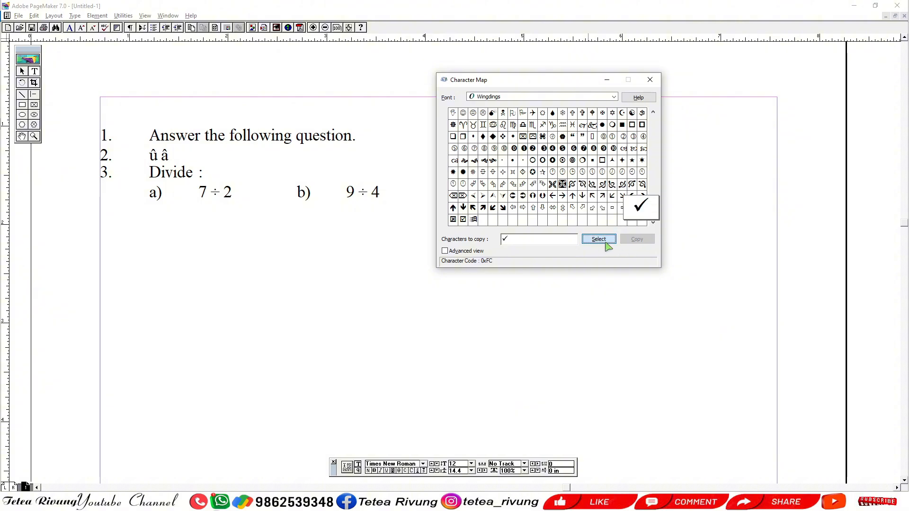
{"action": "left_click", "coordinate": [638, 240]}
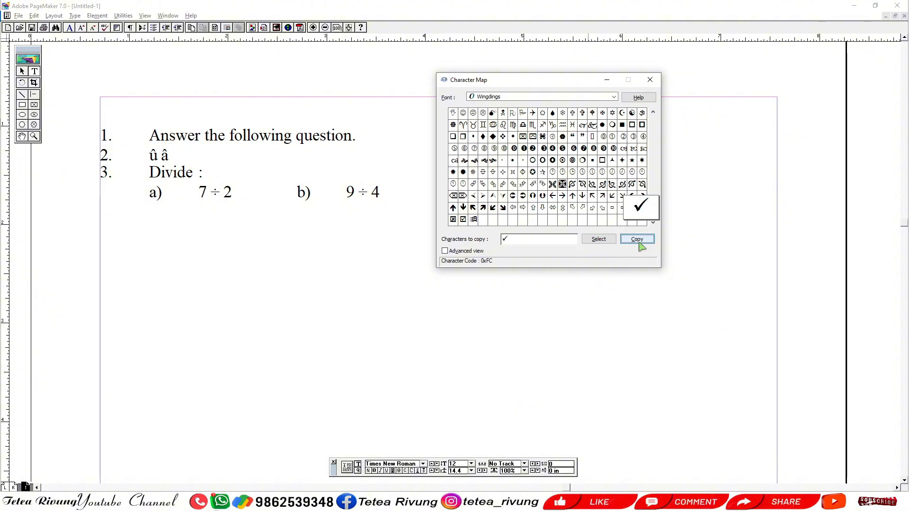
Paste the copied check mark as a separate text block on the empty pasteboard beside the page.
{"action": "left_click_drag", "start_coordinate": [574, 81], "coordinate": [620, 93]}
{"action": "left_click_drag", "start_coordinate": [290, 304], "coordinate": [458, 301]}
{"action": "left_click_drag", "start_coordinate": [361, 298], "coordinate": [427, 285]}
{"action": "left_click", "coordinate": [133, 232]}
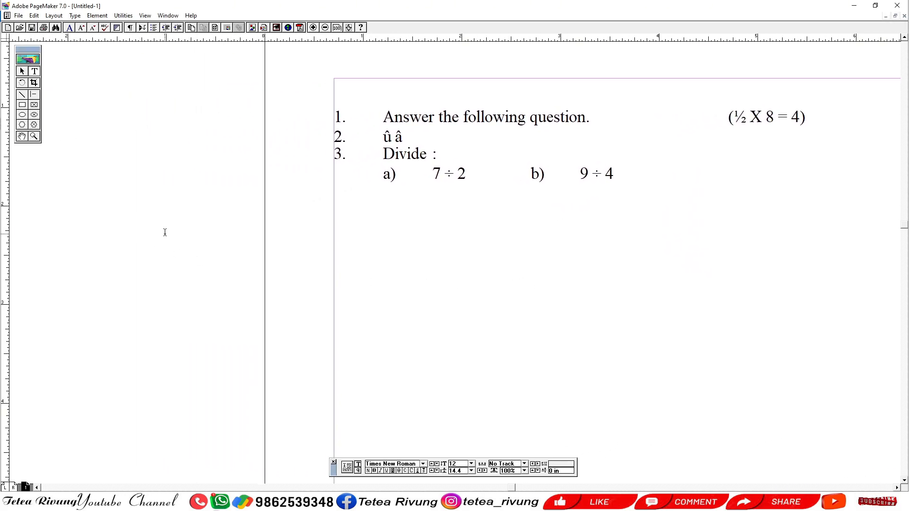
{"action": "key", "text": "ctrl+v"}
{"action": "left_click", "coordinate": [556, 223]}
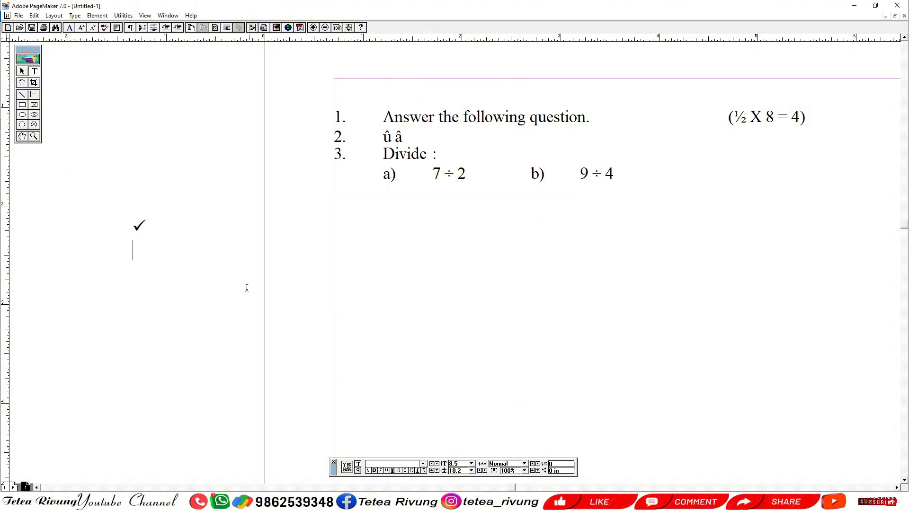
{"action": "left_click", "coordinate": [148, 222]}
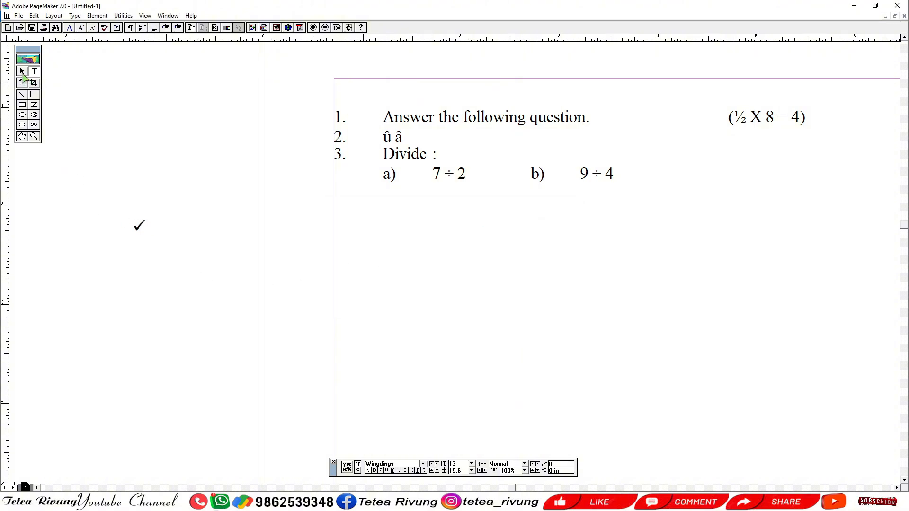
Move the check mark's text block slightly up on the pasteboard and return to the Text tool.
{"action": "left_click", "coordinate": [22, 71]}
{"action": "left_click", "coordinate": [142, 226]}
{"action": "left_click_drag", "start_coordinate": [150, 232], "coordinate": [149, 212]}
{"action": "left_click", "coordinate": [503, 118]}
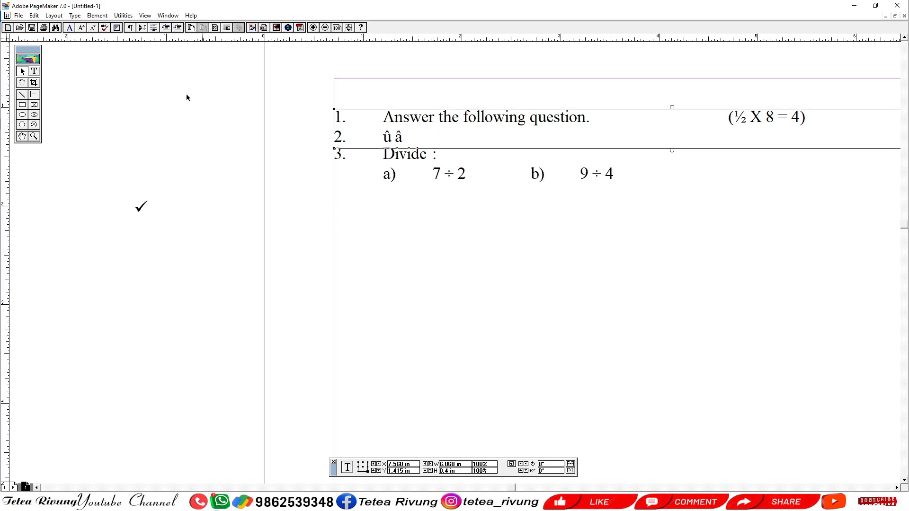
{"action": "left_click", "coordinate": [34, 71]}
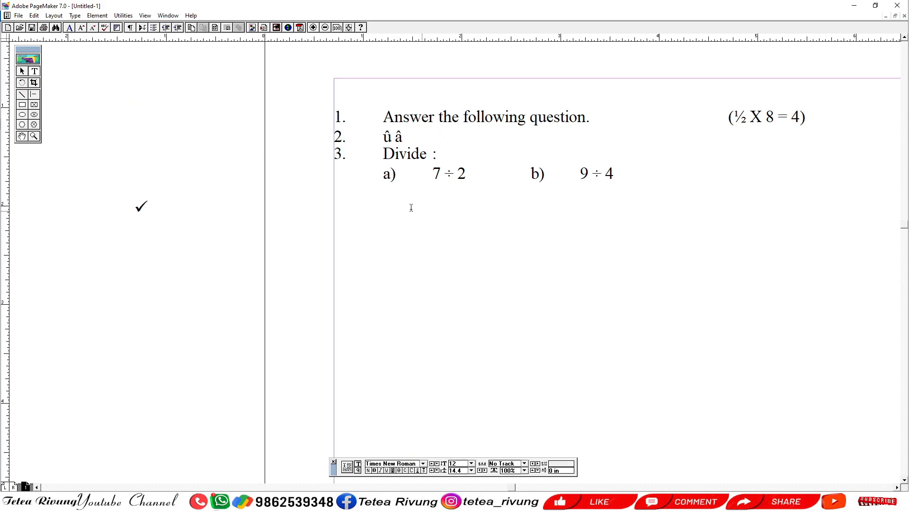
Add question 5 below the division sums with the text "A dik zawnah (" followed by the copied check mark.
{"action": "left_click", "coordinate": [617, 173]}
{"action": "key", "text": "Return"}
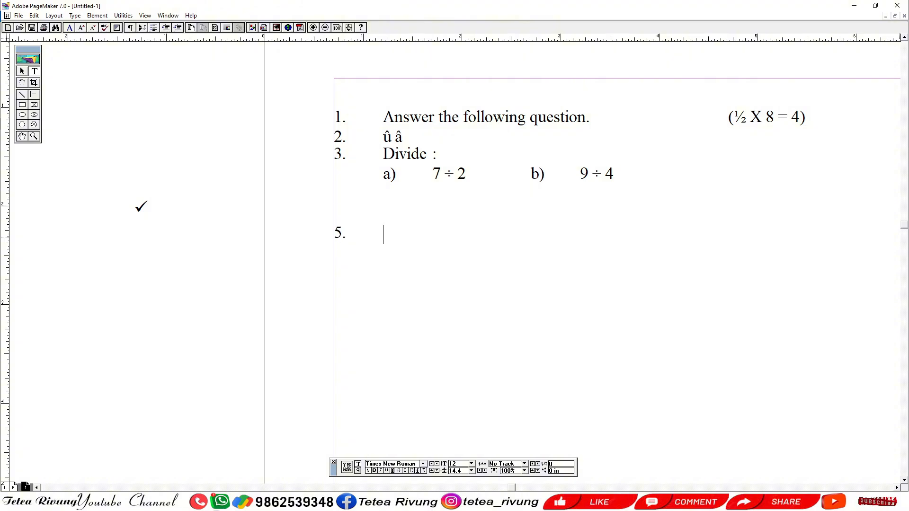
{"action": "type", "text": "dik zawn"}
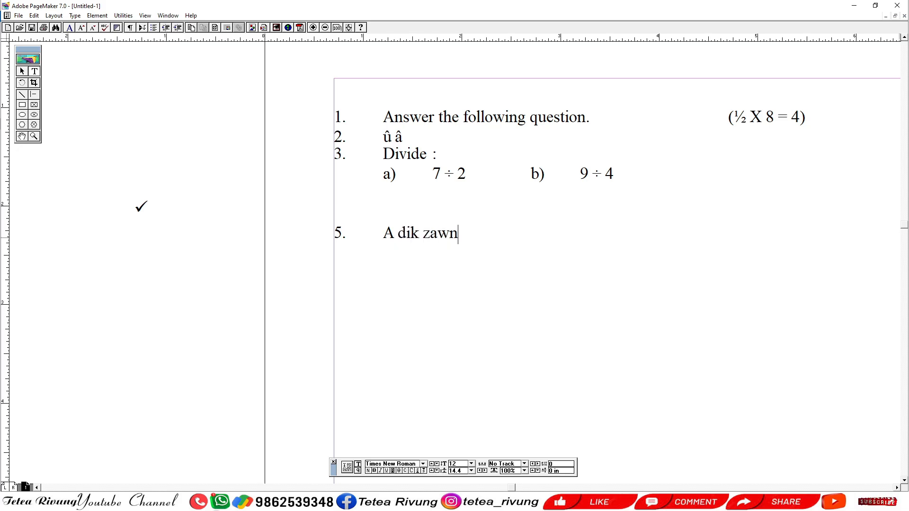
{"action": "type", "text": "ah ("}
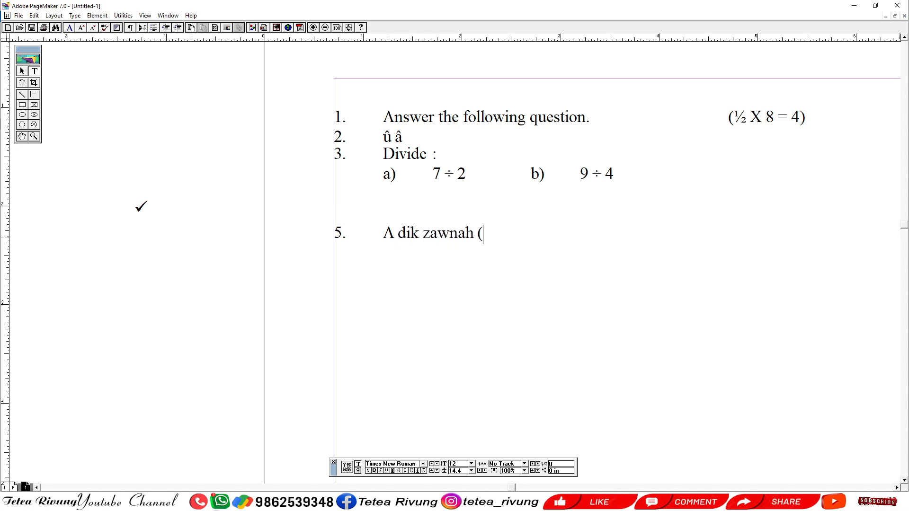
{"action": "key", "text": "ctrl+v"}
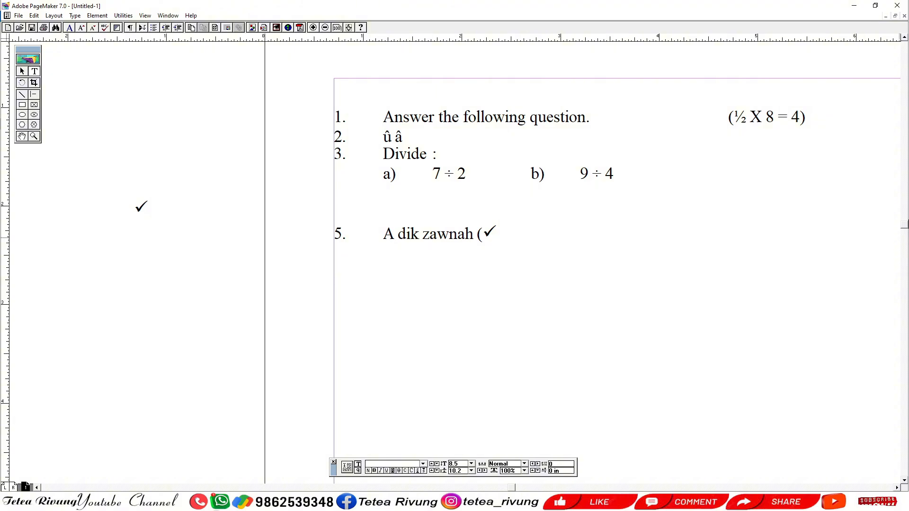
{"action": "left_click", "coordinate": [504, 233]}
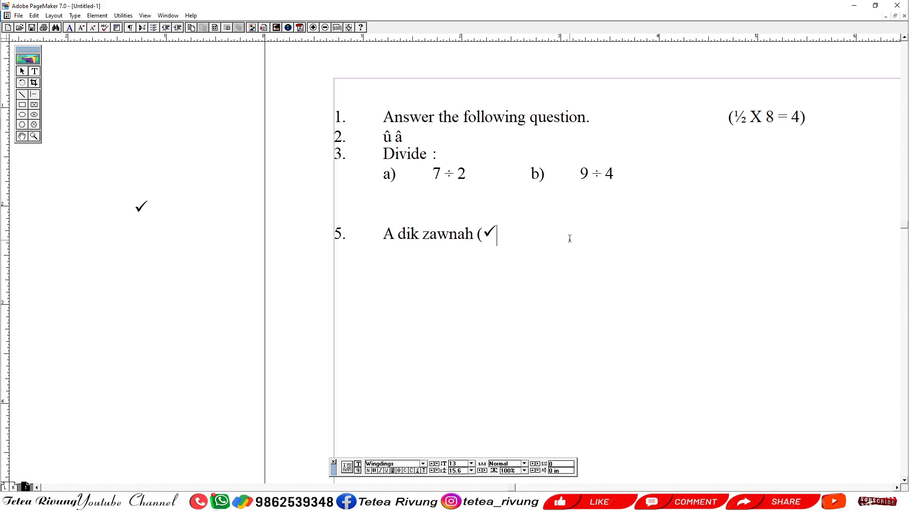
Try to continue question 5 right after the check mark with a closing bracket and filler text, keeping the Wingdings font.
{"action": "type", "text": ")"}
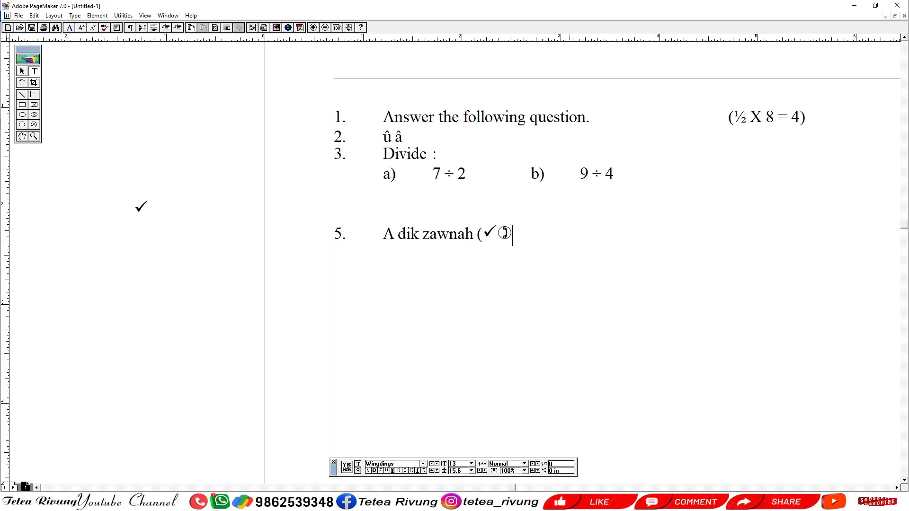
{"action": "type", "text": " lkjadsf lkadjf"}
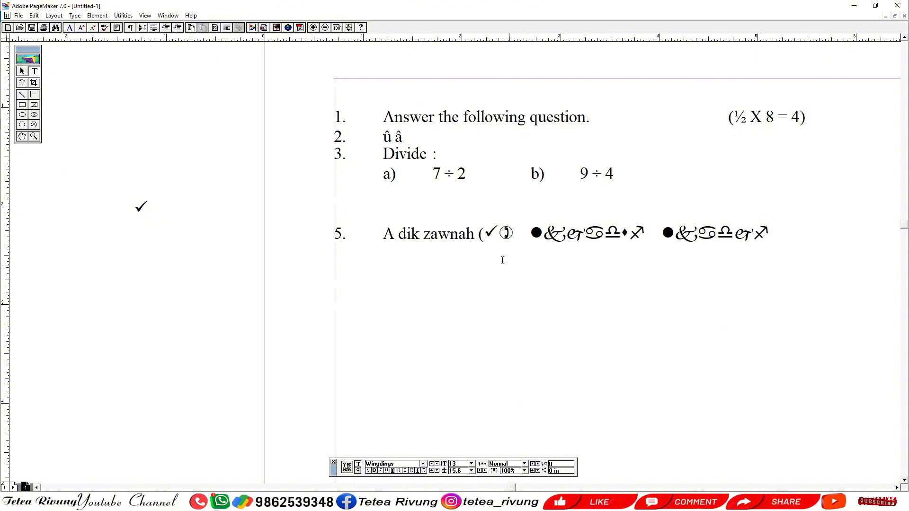
{"action": "left_click_drag", "start_coordinate": [491, 230], "coordinate": [495, 243]}
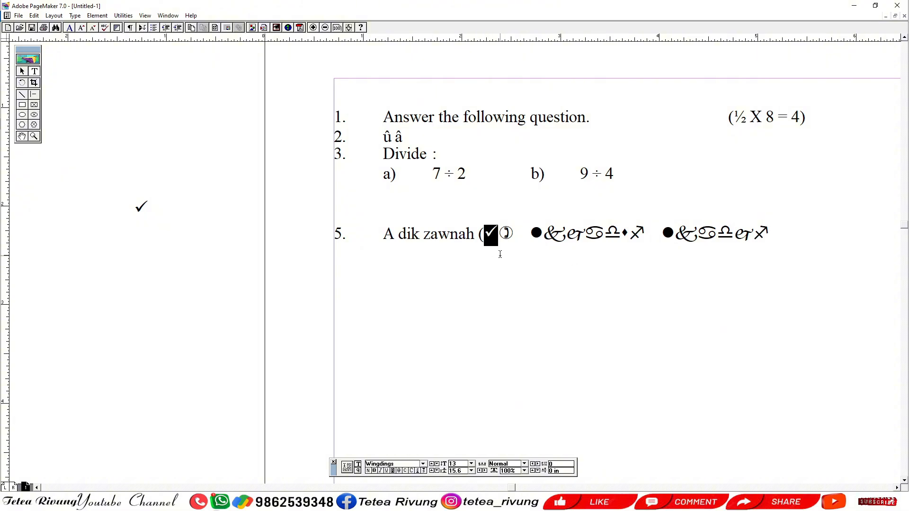
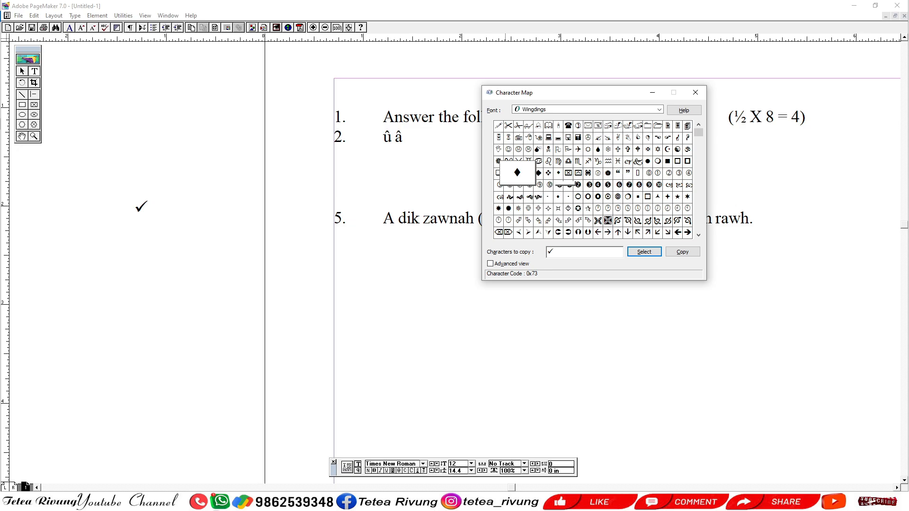
In Character Map, clear the characters to copy and add the Wingdings smiley and the right arrow instead.
{"action": "left_click", "coordinate": [644, 252]}
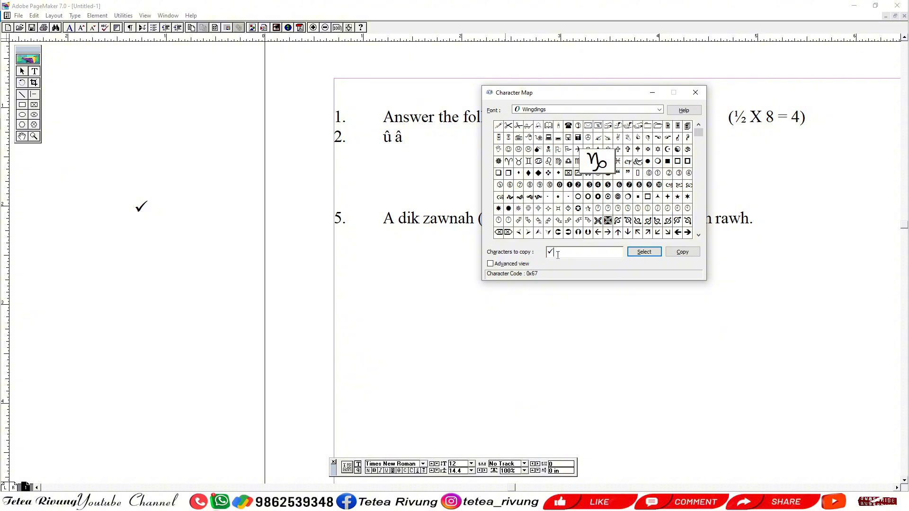
{"action": "left_click_drag", "start_coordinate": [549, 251], "coordinate": [476, 250]}
{"action": "key", "text": "BackSpace"}
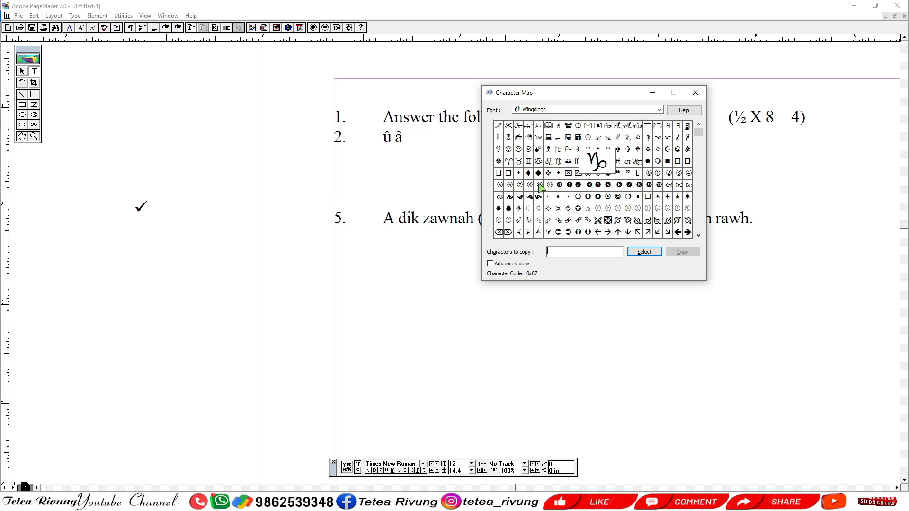
{"action": "left_click", "coordinate": [518, 149]}
{"action": "left_click", "coordinate": [644, 251]}
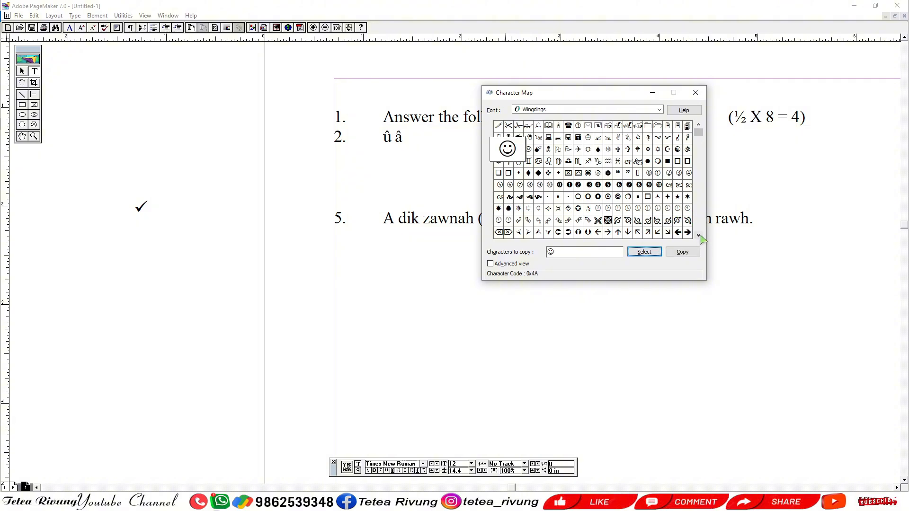
{"action": "left_click", "coordinate": [698, 235]}
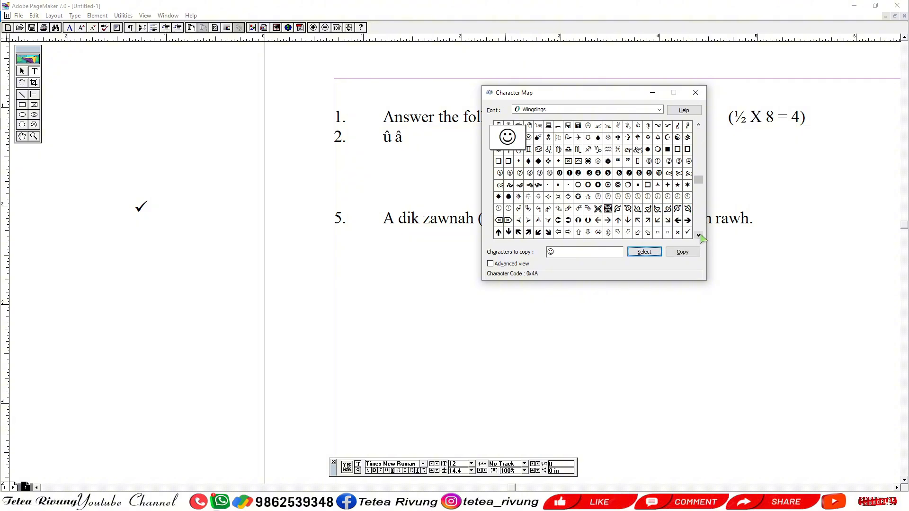
{"action": "left_click", "coordinate": [608, 220]}
{"action": "left_click", "coordinate": [647, 252]}
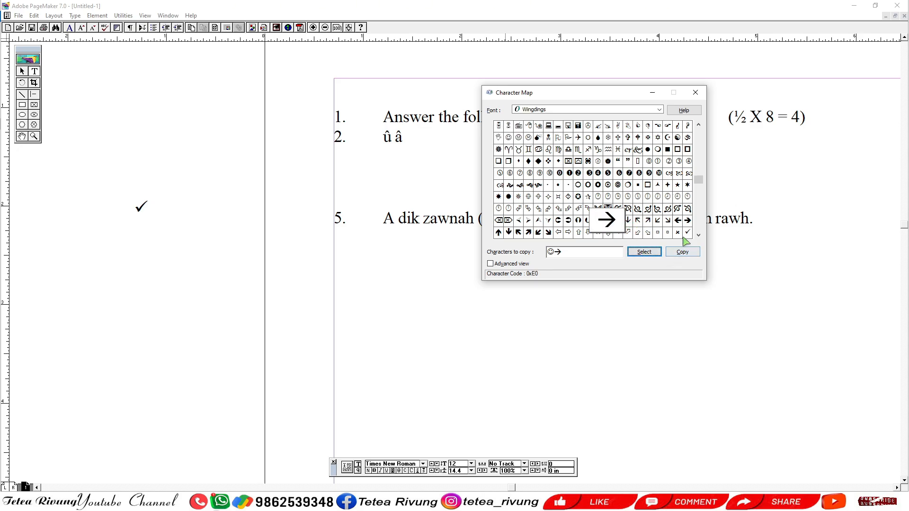
Add the Wingdings check mark and cross to the characters to copy and copy the whole set to the clipboard.
{"action": "left_click", "coordinate": [687, 232]}
{"action": "left_click", "coordinate": [645, 252]}
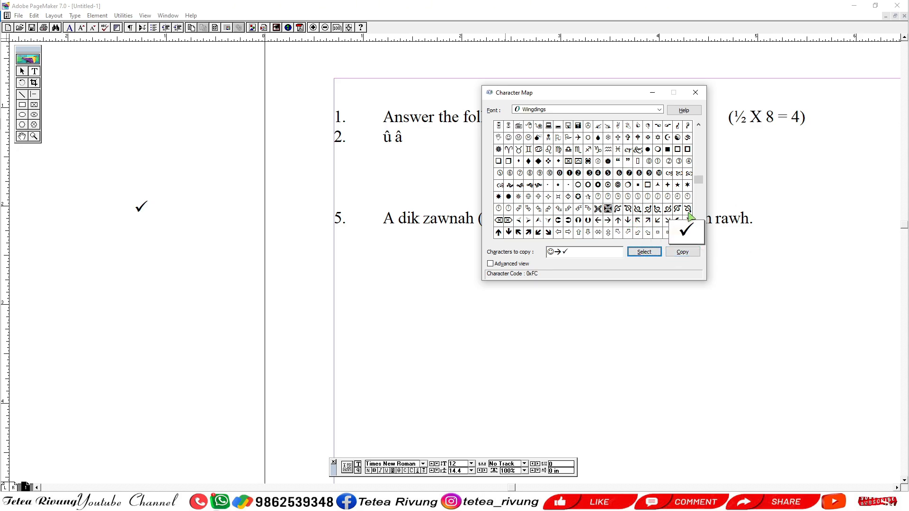
{"action": "left_click", "coordinate": [677, 232]}
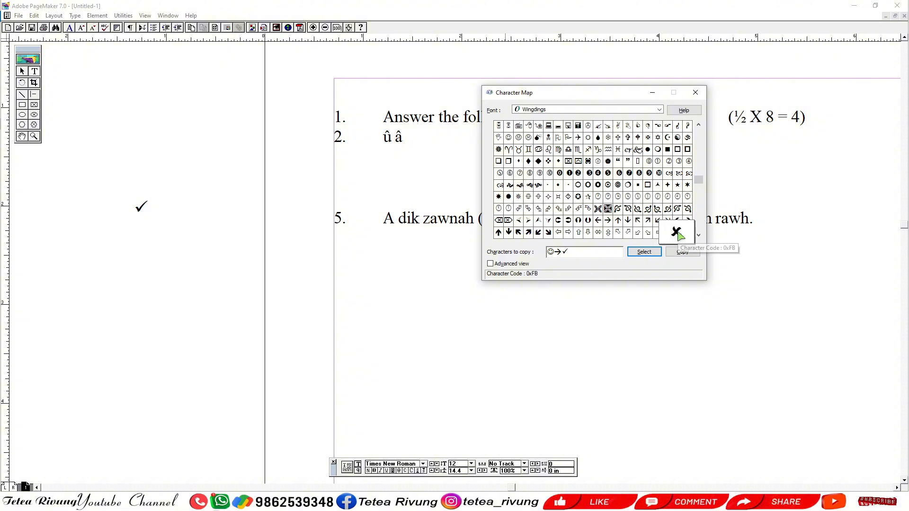
{"action": "left_click", "coordinate": [645, 252]}
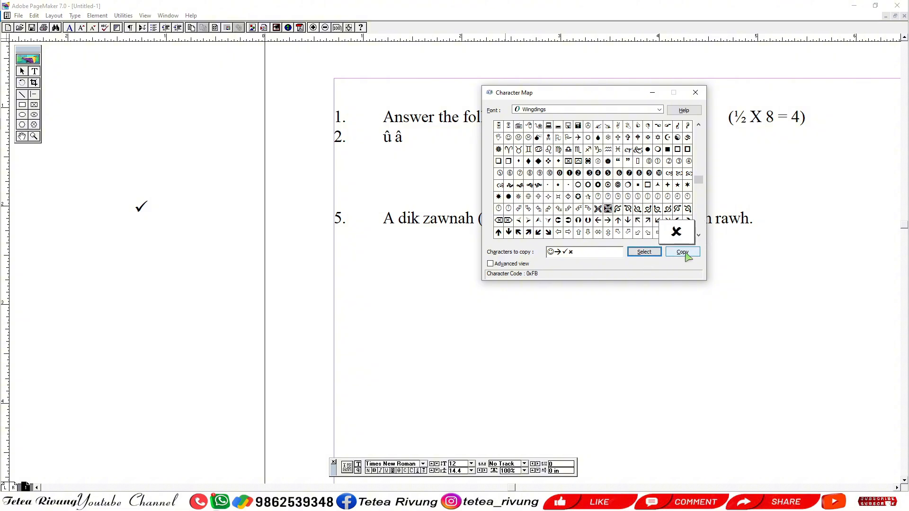
{"action": "left_click", "coordinate": [682, 252]}
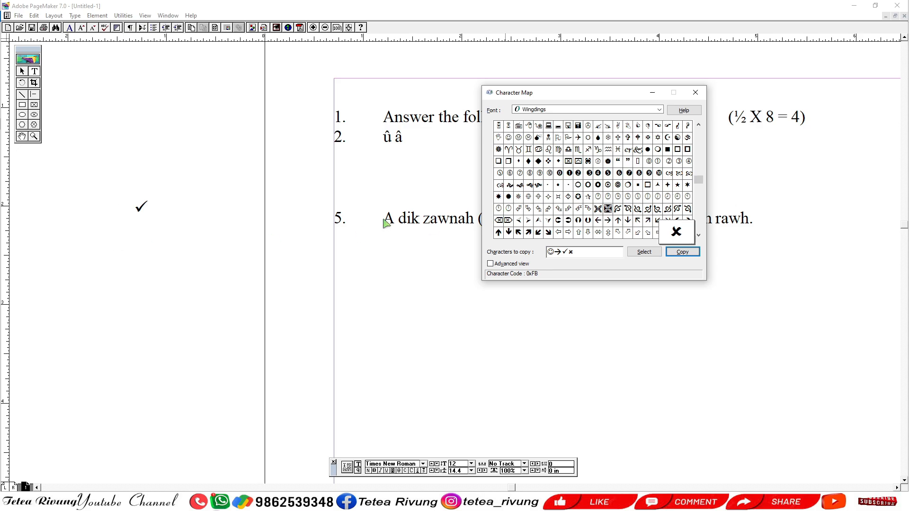
Paste the copied smiley, arrow, check mark and cross as a new text block on the pasteboard beside the page.
{"action": "left_click", "coordinate": [112, 229]}
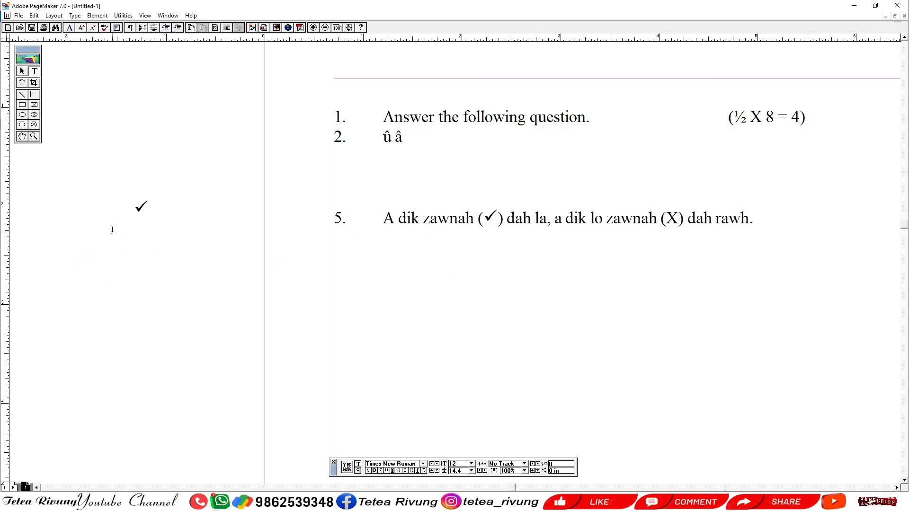
{"action": "left_click", "coordinate": [101, 230]}
{"action": "key", "text": "ctrl+v"}
{"action": "key", "text": "Return"}
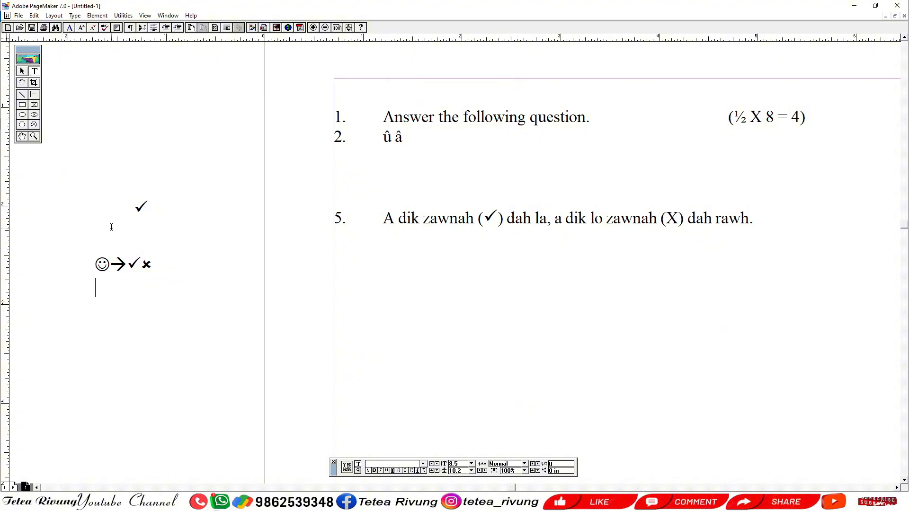
{"action": "left_click", "coordinate": [128, 287]}
Move the four-symbol text block up on the pasteboard, delete the old single check mark, and return to the Text tool.
{"action": "left_click", "coordinate": [22, 71]}
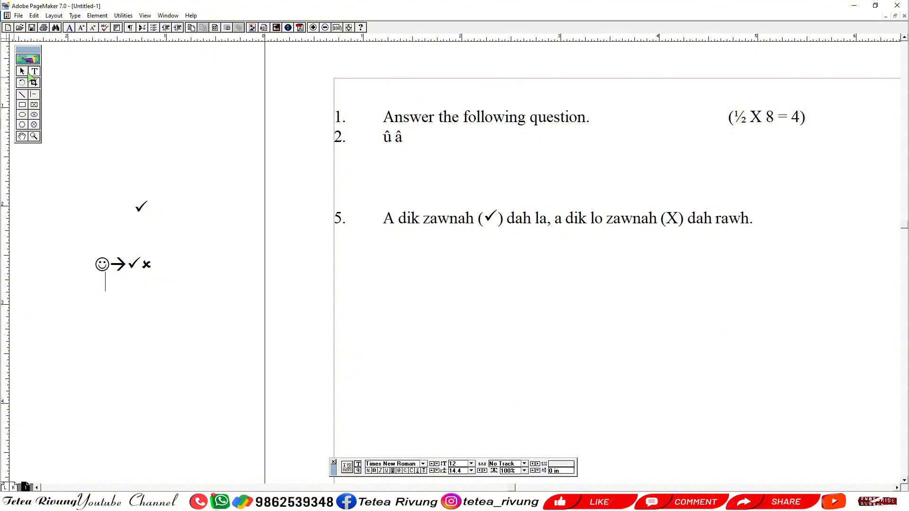
{"action": "left_click_drag", "start_coordinate": [142, 271], "coordinate": [159, 174]}
{"action": "left_click", "coordinate": [145, 202]}
{"action": "key", "text": "Delete"}
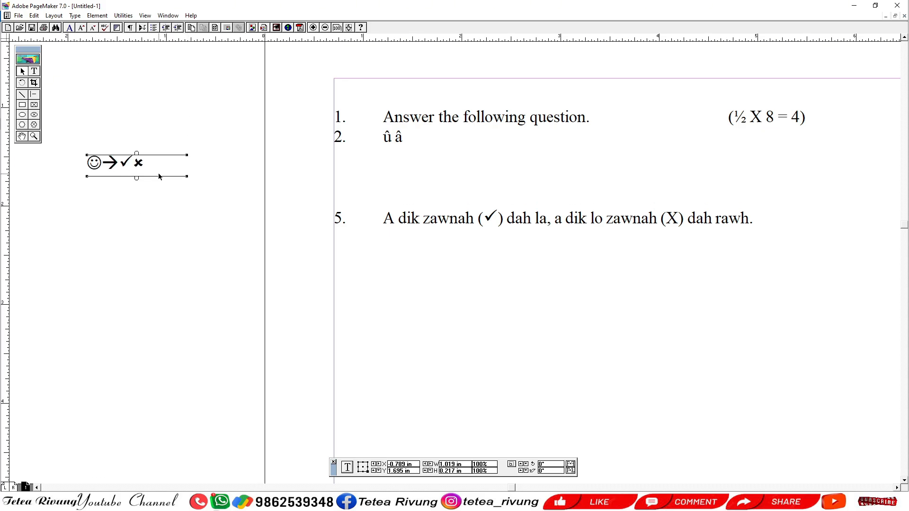
{"action": "left_click", "coordinate": [359, 207]}
{"action": "left_click", "coordinate": [35, 71]}
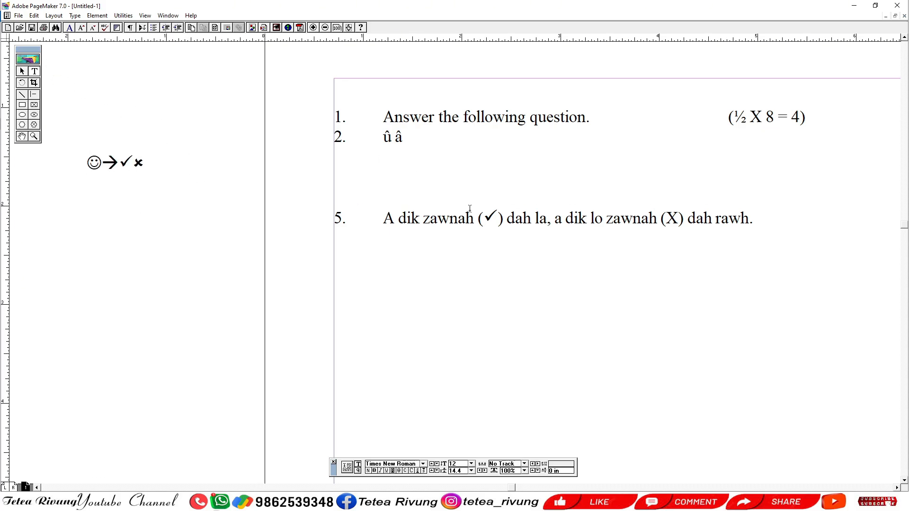
Remove the check mark and the letter X from the two pairs of brackets in question 5, leaving blank space inside.
{"action": "double_click", "coordinate": [490, 217]}
{"action": "key", "text": "BackSpace"}
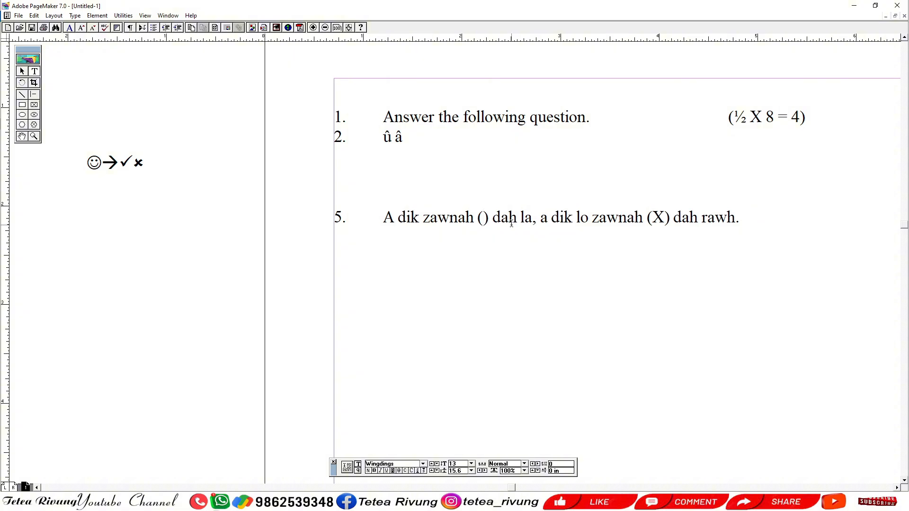
{"action": "left_click", "coordinate": [511, 223]}
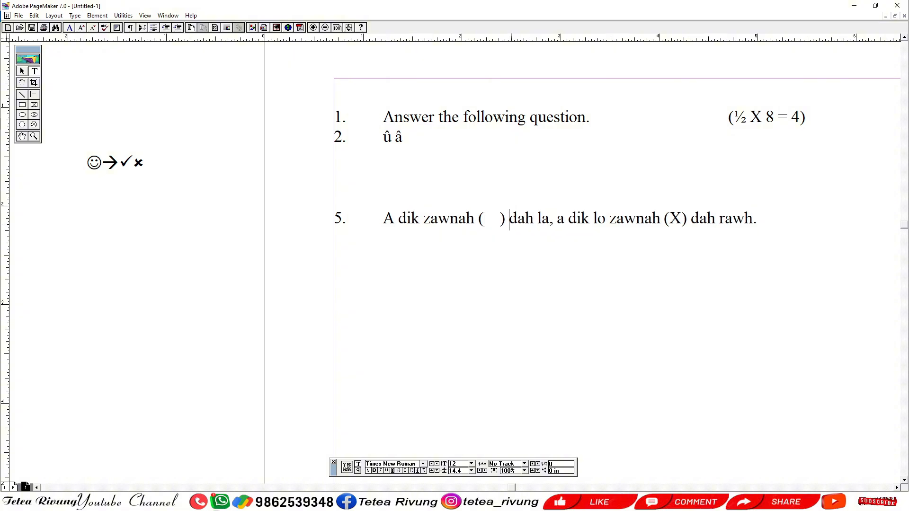
{"action": "double_click", "coordinate": [671, 219]}
{"action": "key", "text": "BackSpace"}
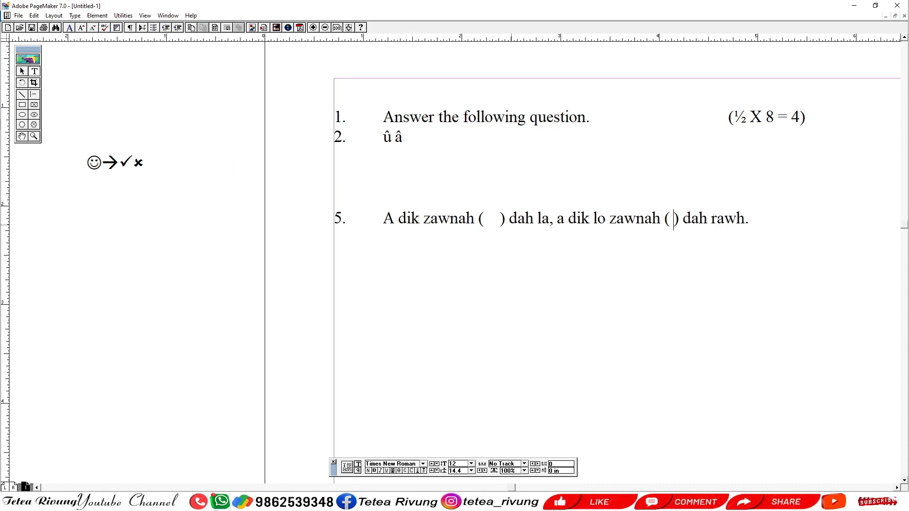
Copy the pasteboard check mark into question 5's first brackets, remove the extra spaces and retype the closing bracket.
{"action": "double_click", "coordinate": [121, 163]}
{"action": "left_click", "coordinate": [486, 218]}
{"action": "key", "text": "ctrl+v"}
{"action": "key", "text": "Delete"}
{"action": "key", "text": "Delete"}
{"action": "key", "text": "Delete"}
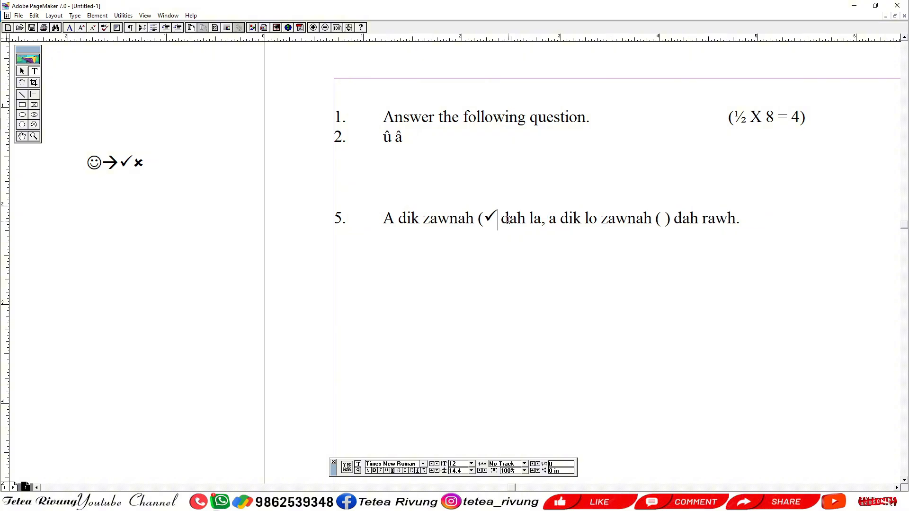
{"action": "type", "text": ")"}
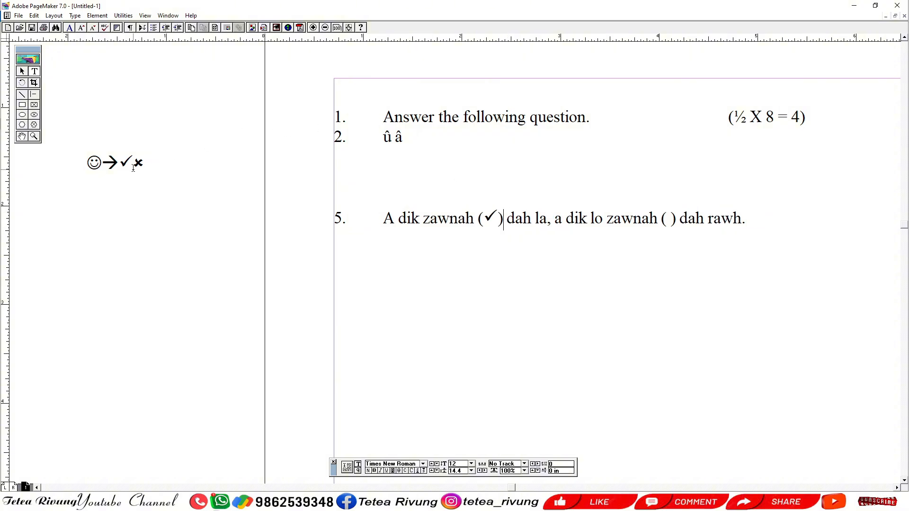
Copy the pasteboard cross into question 5's second brackets and remove the extra space.
{"action": "left_click_drag", "start_coordinate": [133, 168], "coordinate": [144, 170]}
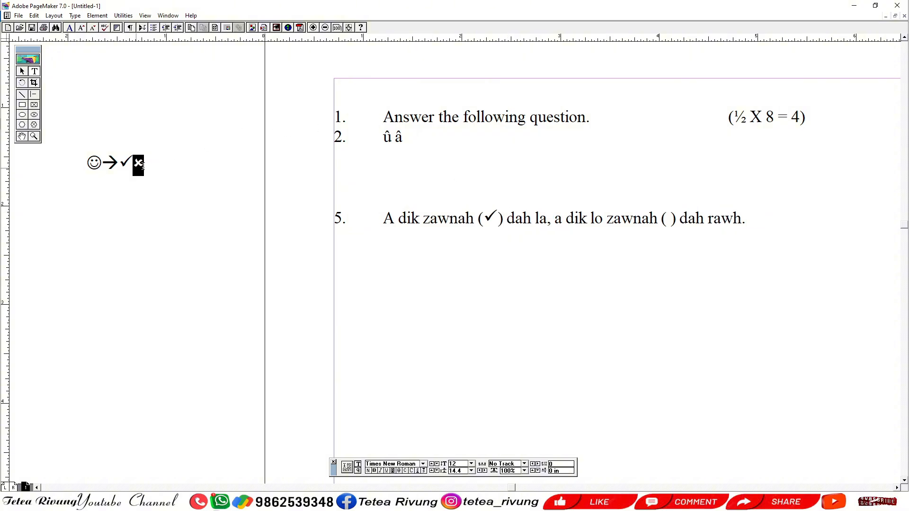
{"action": "left_click", "coordinate": [664, 220]}
{"action": "key", "text": "ctrl+v"}
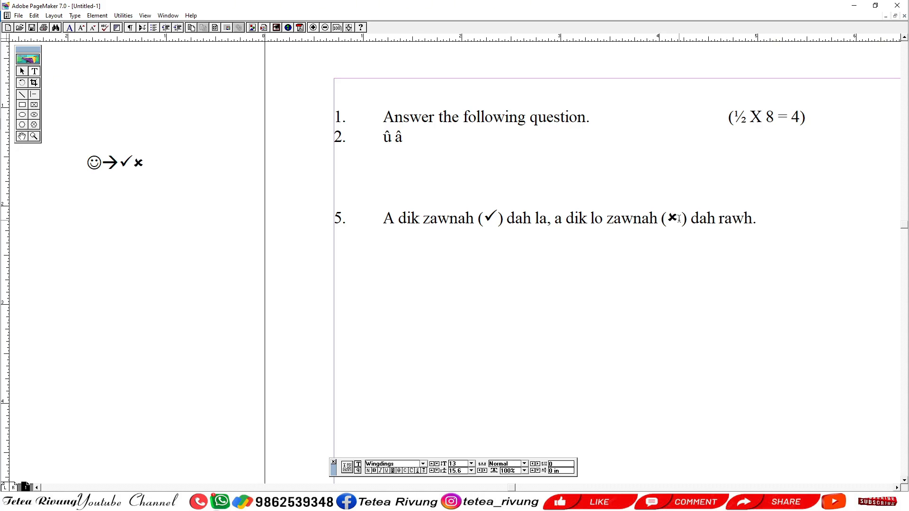
{"action": "key", "text": "BackSpace"}
Collapse the four-symbol text block on the pasteboard and expand it again slightly lower.
{"action": "left_click", "coordinate": [22, 72]}
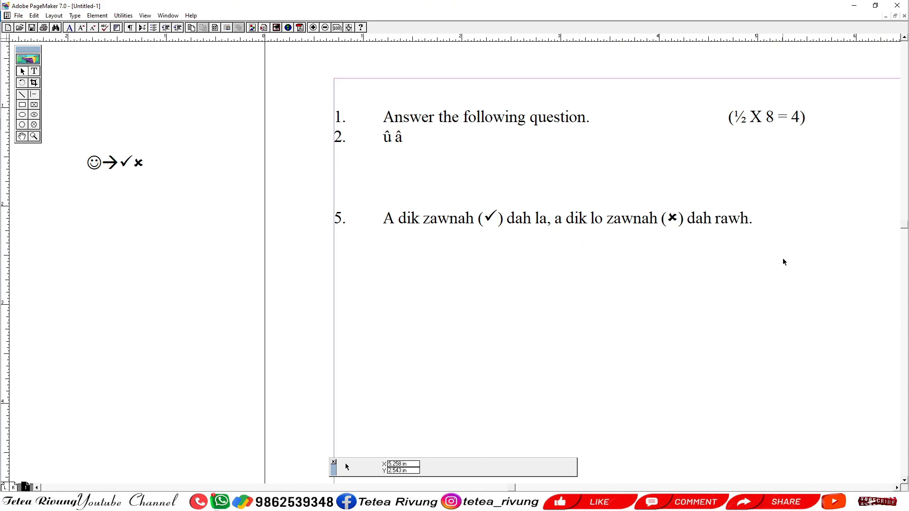
{"action": "left_click", "coordinate": [683, 223]}
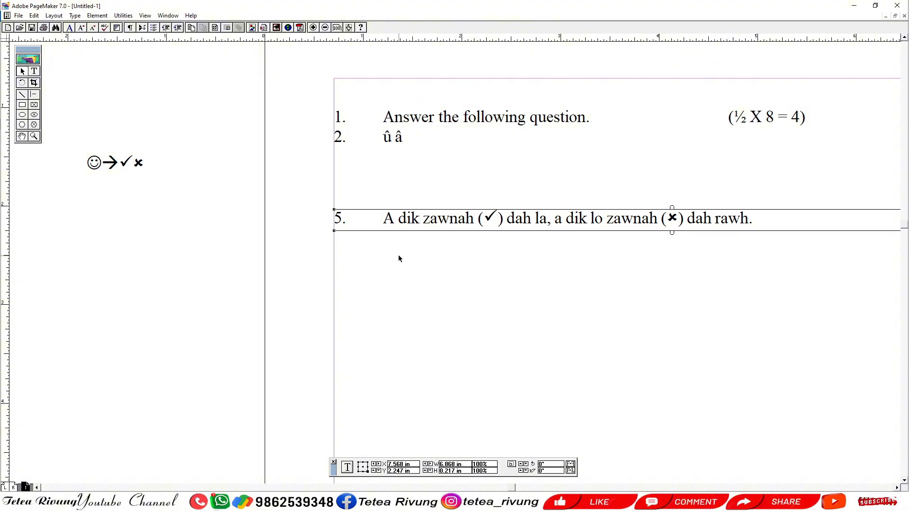
{"action": "left_click", "coordinate": [138, 173]}
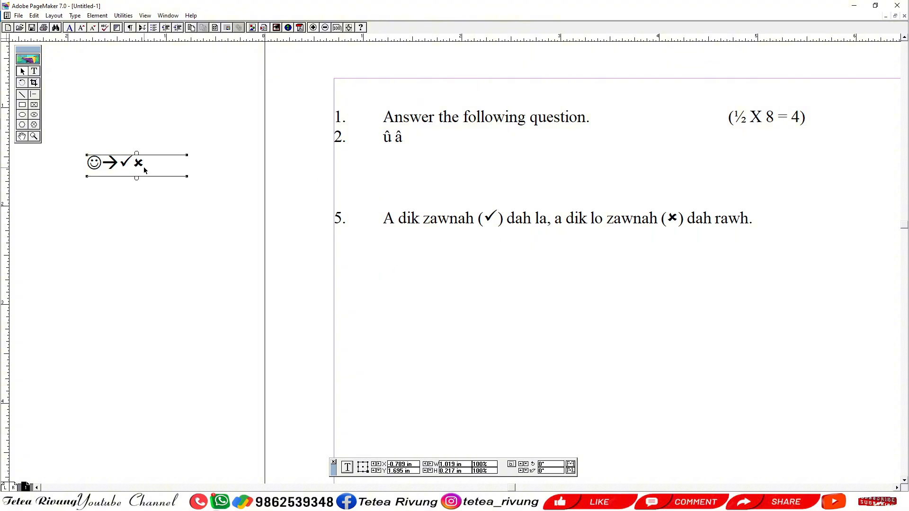
{"action": "key", "text": "ctrl+minus"}
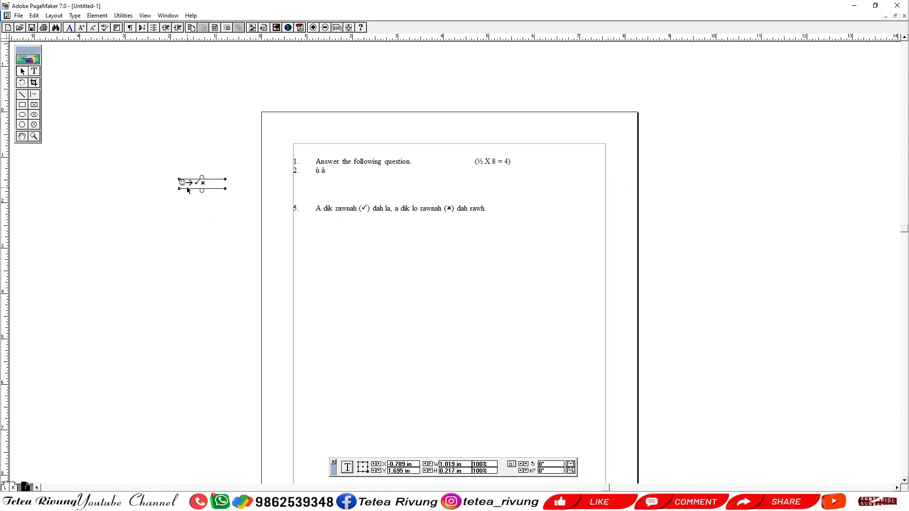
{"action": "left_click_drag", "start_coordinate": [201, 179], "coordinate": [213, 269]}
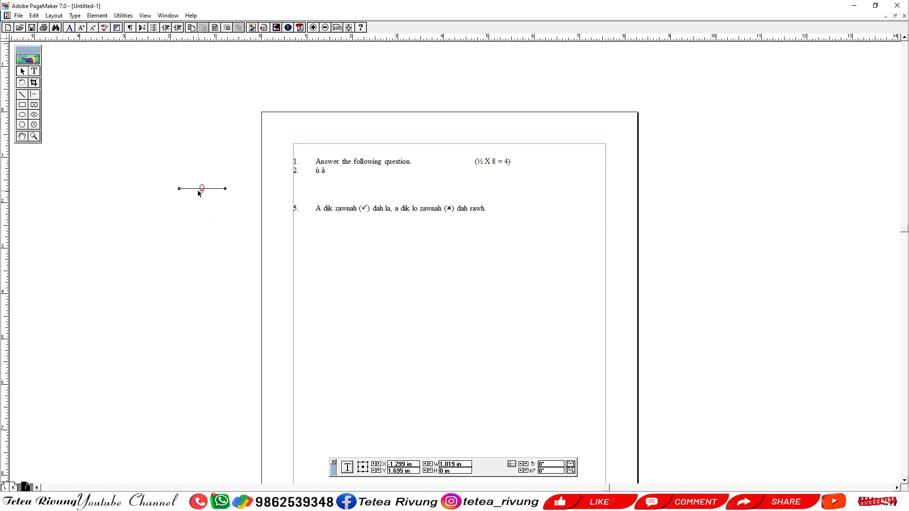
{"action": "left_click_drag", "start_coordinate": [198, 190], "coordinate": [217, 229]}
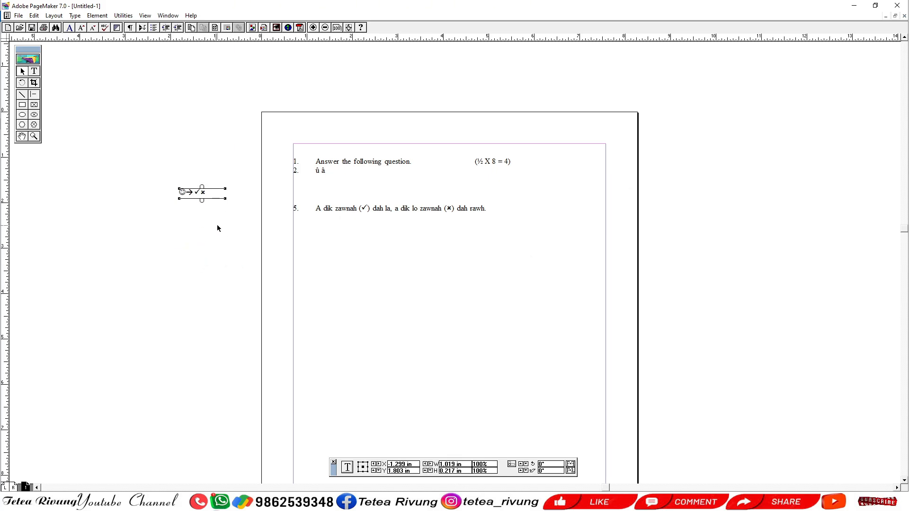
Switch to Character Map, change its font to Times New Roman and clear the collected characters.
{"action": "left_click", "coordinate": [34, 71]}
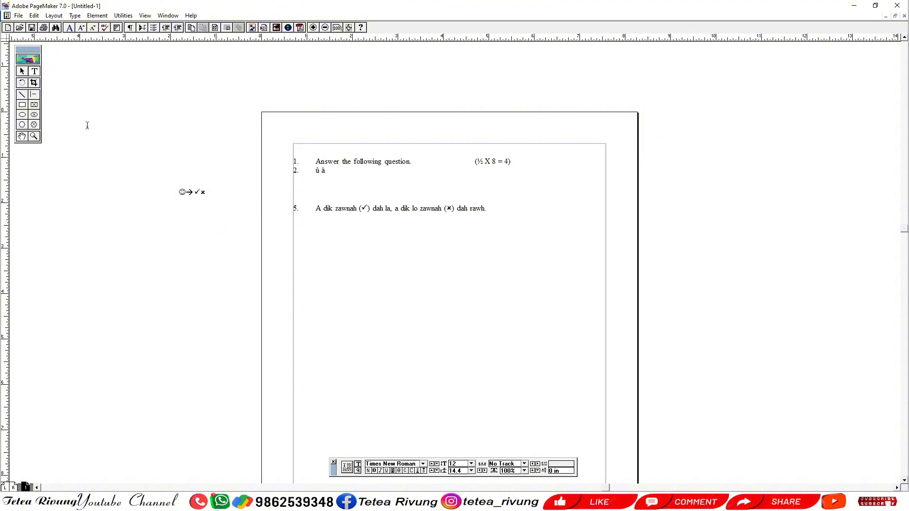
{"action": "key", "text": "ctrl+0"}
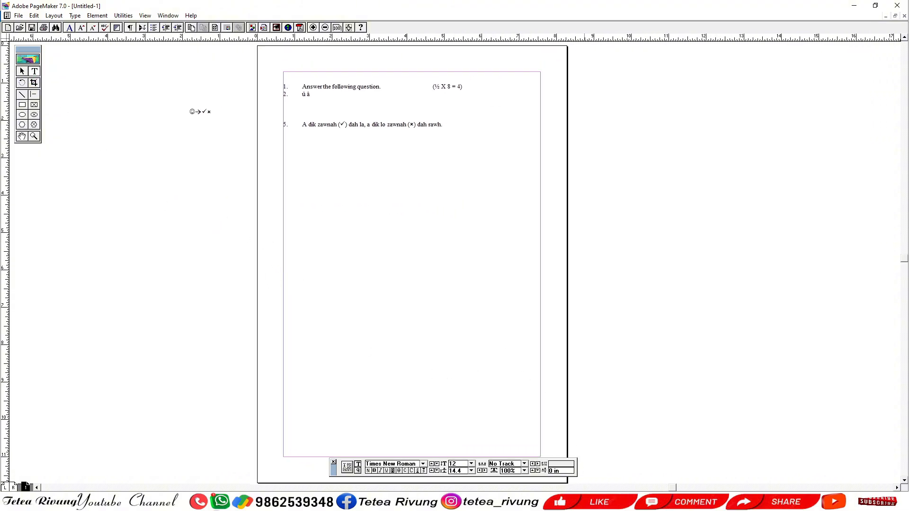
{"action": "key", "text": "alt+Tab"}
{"action": "left_click", "coordinate": [659, 110]}
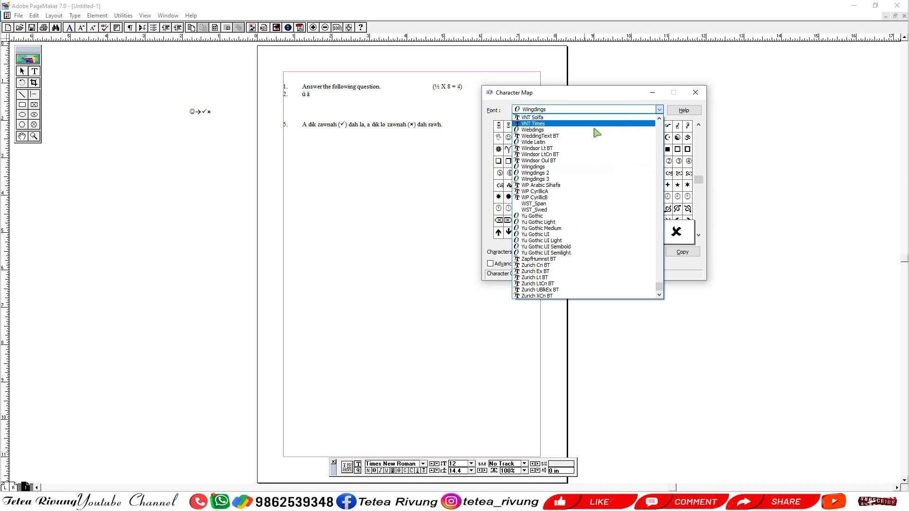
{"action": "scroll", "coordinate": [592, 138], "scroll_direction": "up", "scroll_amount": 2}
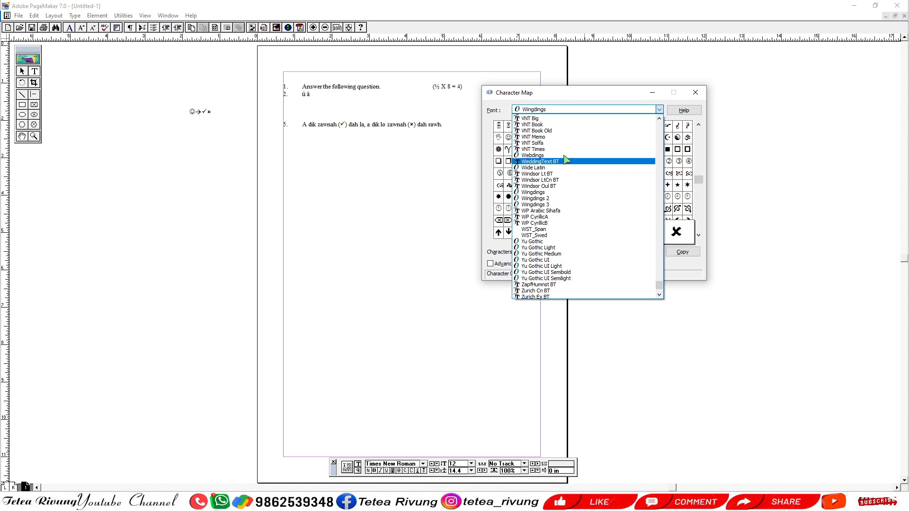
{"action": "scroll", "coordinate": [566, 159], "scroll_direction": "up", "scroll_amount": 4}
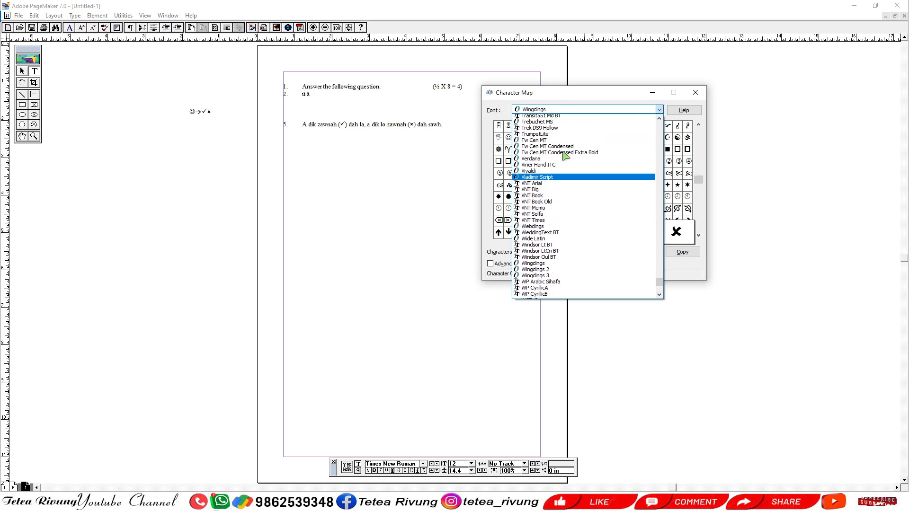
{"action": "scroll", "coordinate": [563, 152], "scroll_direction": "up", "scroll_amount": 5}
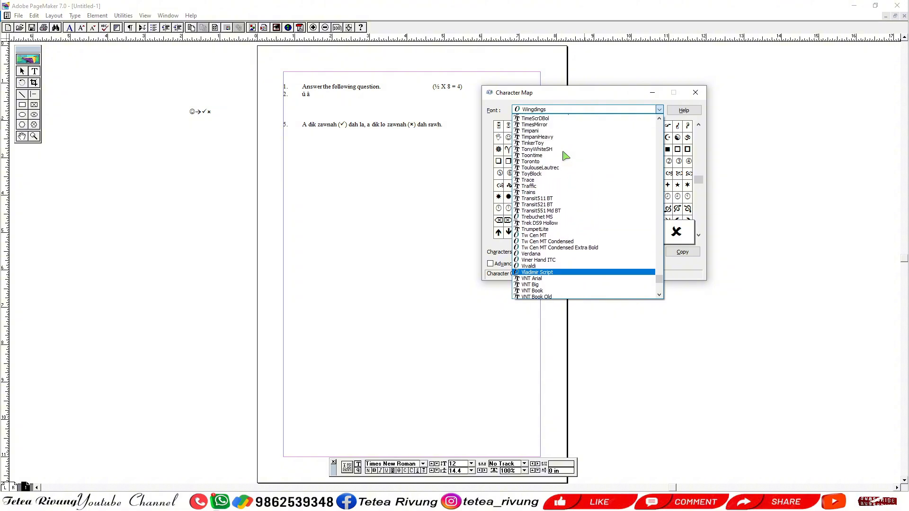
{"action": "scroll", "coordinate": [565, 156], "scroll_direction": "up", "scroll_amount": 2}
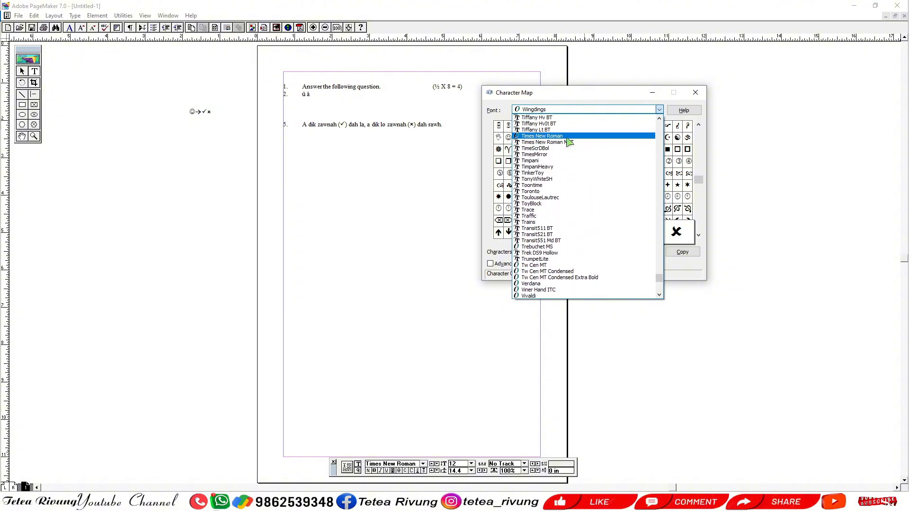
{"action": "left_click", "coordinate": [567, 137]}
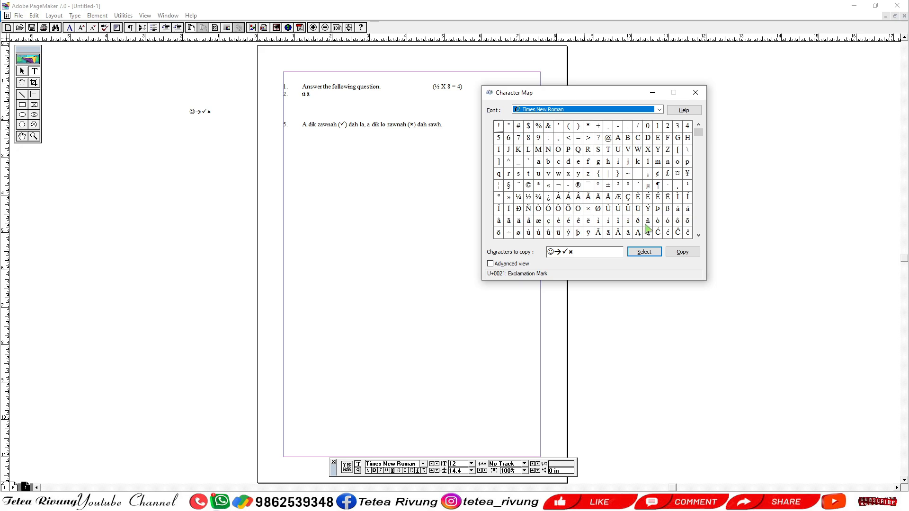
{"action": "double_click", "coordinate": [597, 252]}
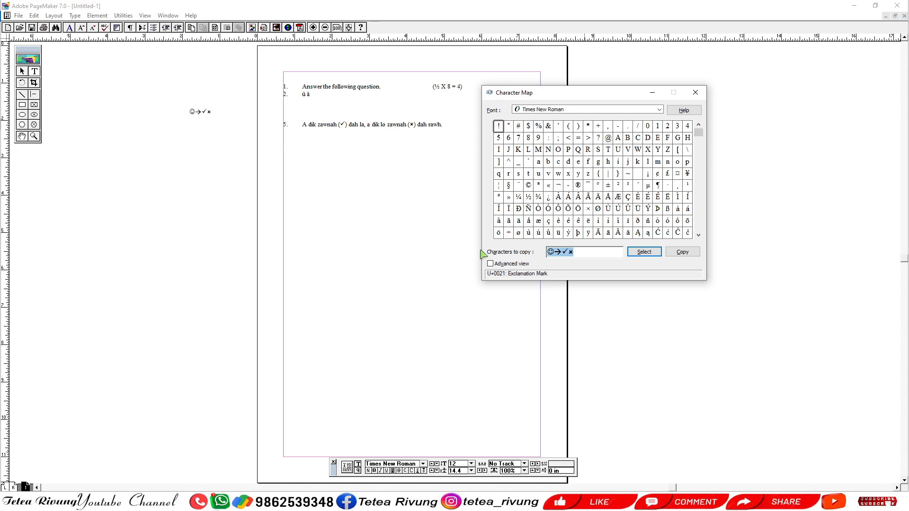
{"action": "key", "text": "BackSpace"}
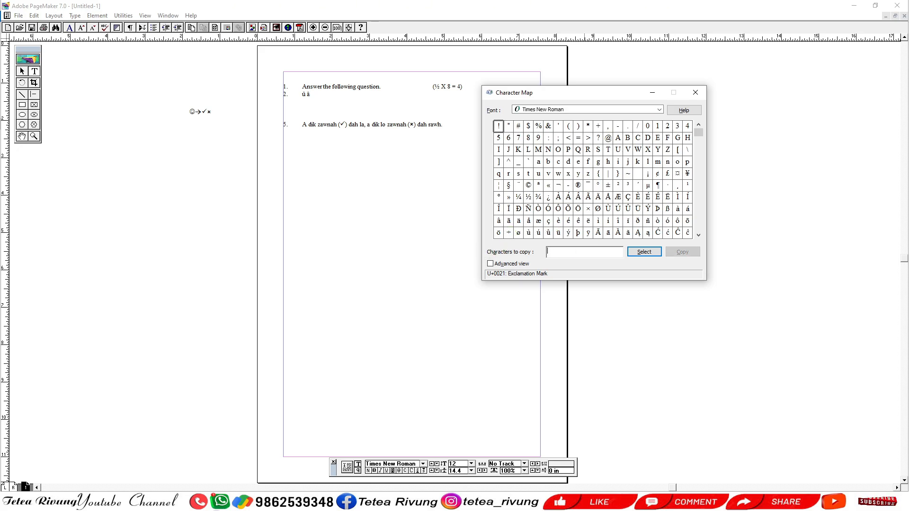
Collect the circumflex vowels â, î, ê, ô and û as the characters to copy, and copy them.
{"action": "left_click", "coordinate": [498, 220]}
{"action": "left_click", "coordinate": [644, 252]}
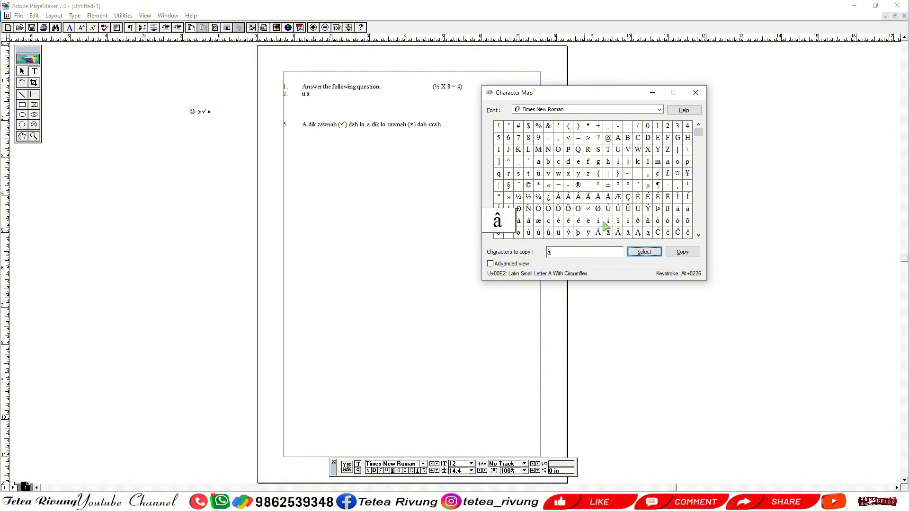
{"action": "left_click", "coordinate": [615, 223]}
{"action": "left_click", "coordinate": [649, 252]}
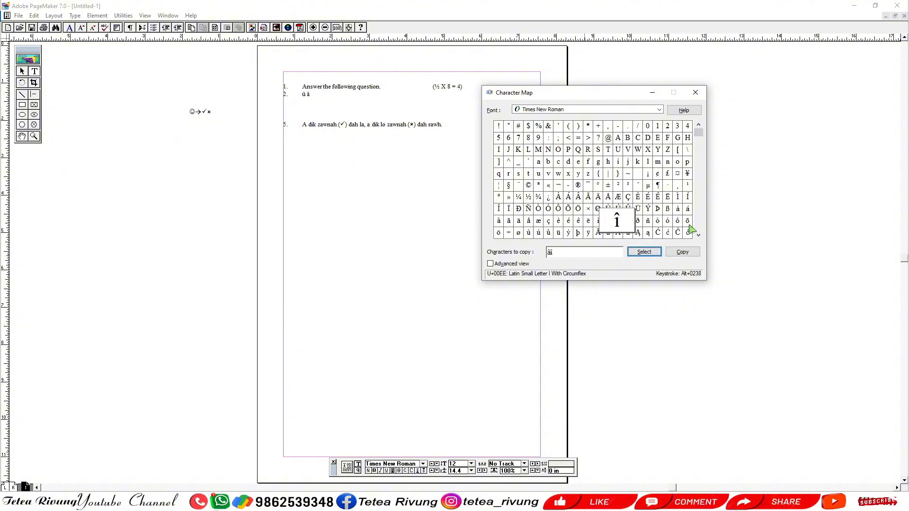
{"action": "left_click", "coordinate": [578, 221]}
{"action": "left_click", "coordinate": [635, 252]}
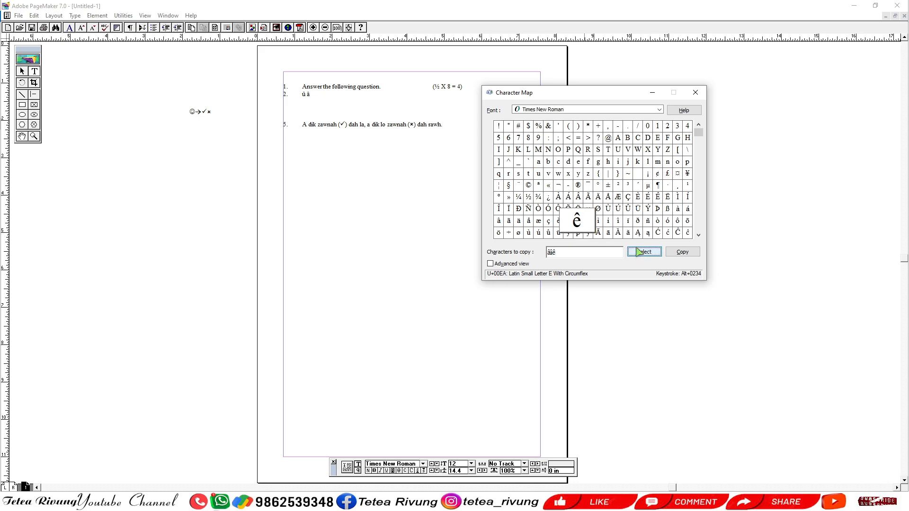
{"action": "left_click", "coordinate": [678, 221]}
{"action": "left_click", "coordinate": [643, 252]}
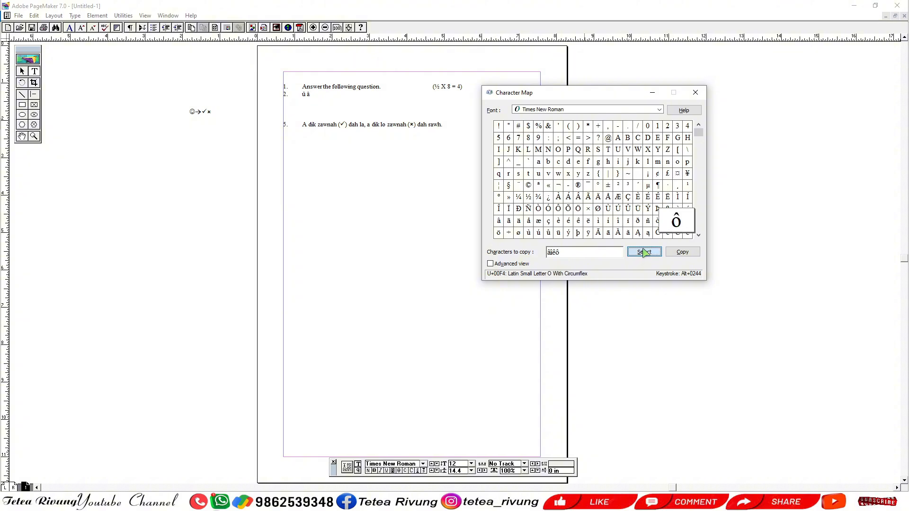
{"action": "left_click", "coordinate": [548, 232]}
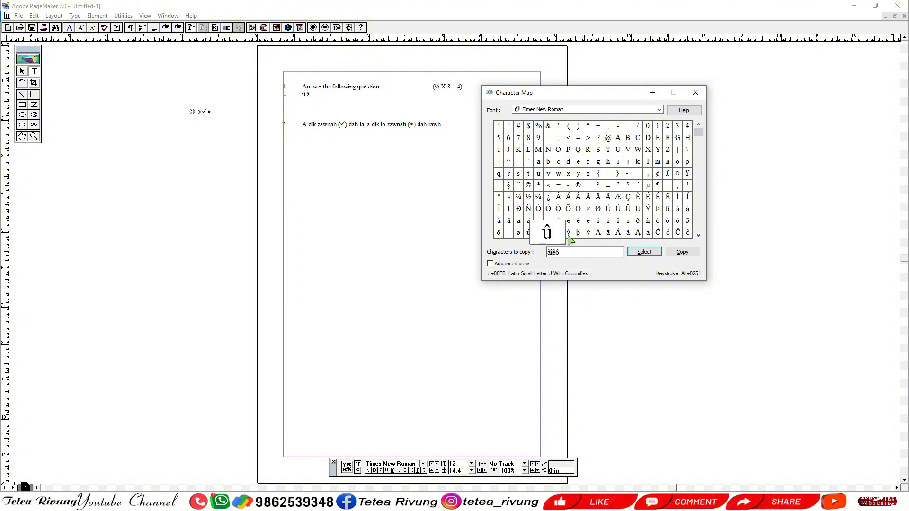
{"action": "left_click", "coordinate": [643, 252]}
{"action": "left_click", "coordinate": [681, 251]}
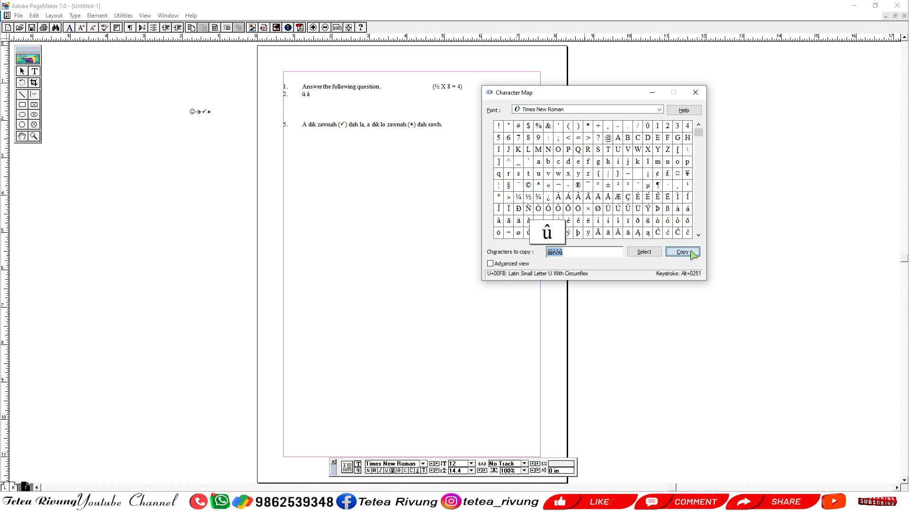
Back in PageMaker, paste the five circumflex vowels into a new text block on the pasteboard below the symbol block.
{"action": "left_click", "coordinate": [24, 75]}
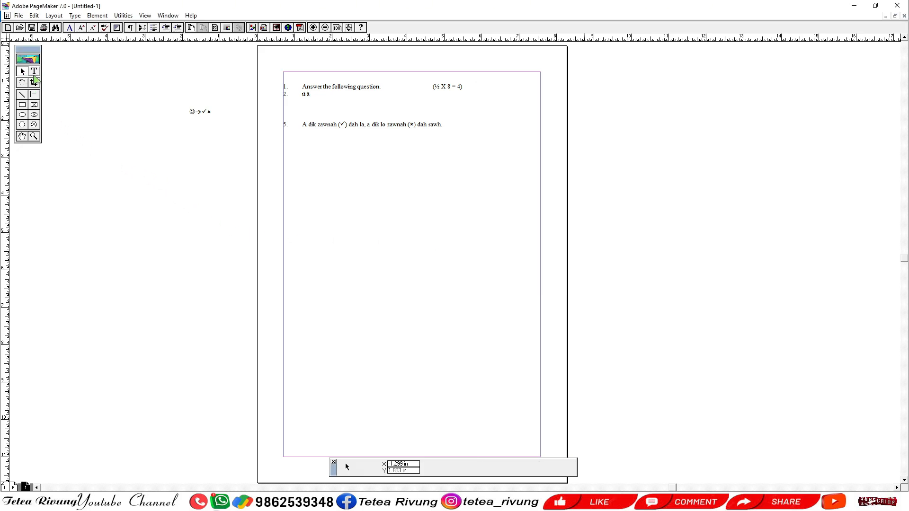
{"action": "left_click_drag", "start_coordinate": [114, 180], "coordinate": [177, 197]}
{"action": "key", "text": "ctrl+v"}
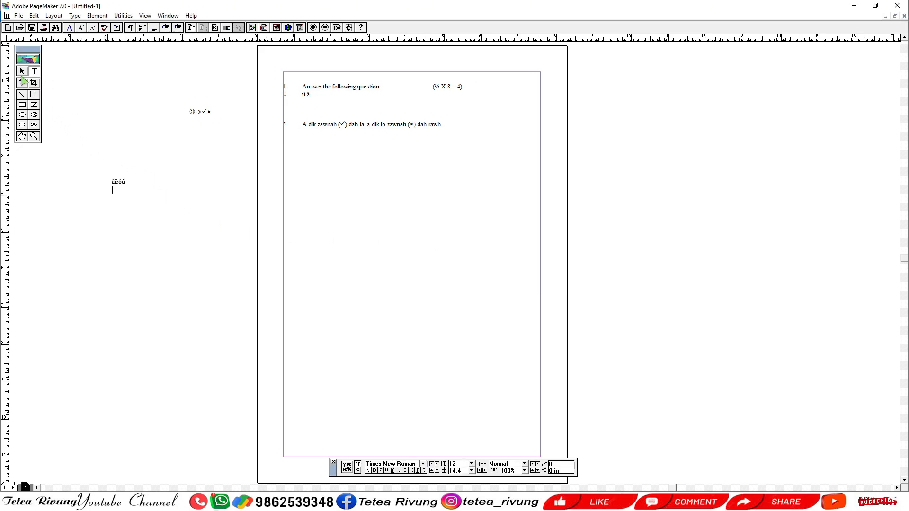
{"action": "left_click", "coordinate": [22, 70]}
{"action": "left_click", "coordinate": [119, 183]}
Separate the five pasted vowels with spaces so the block reads â î ê ô û.
{"action": "left_click_drag", "start_coordinate": [94, 197], "coordinate": [205, 158]}
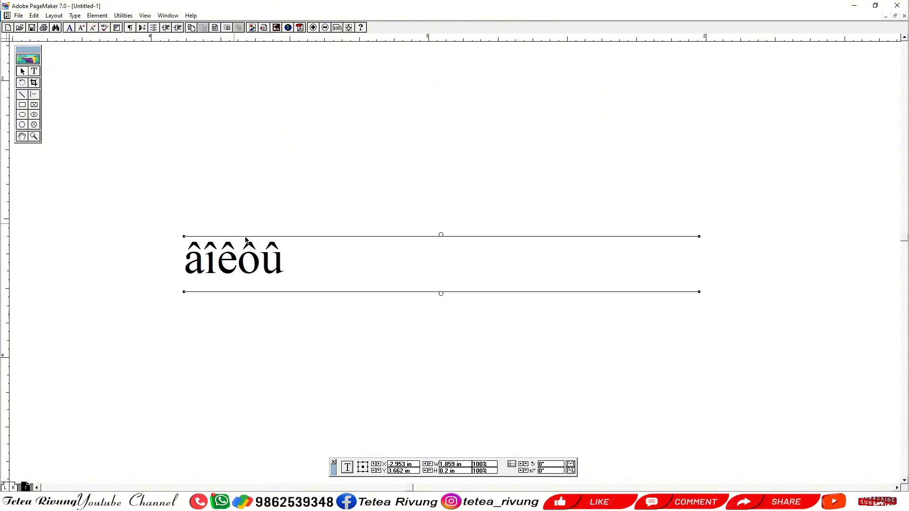
{"action": "left_click", "coordinate": [34, 71]}
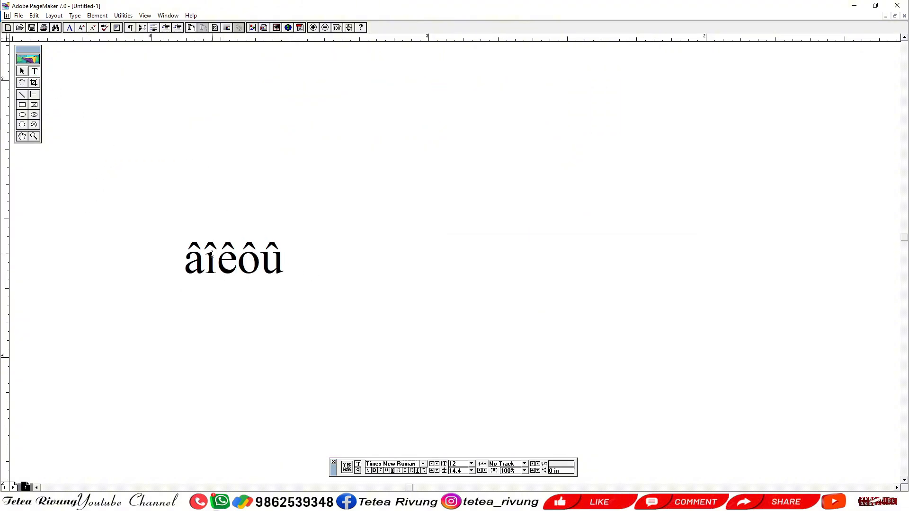
{"action": "left_click", "coordinate": [203, 261]}
{"action": "key", "text": "Right"}
{"action": "key", "text": "Right"}
{"action": "key", "text": "Right"}
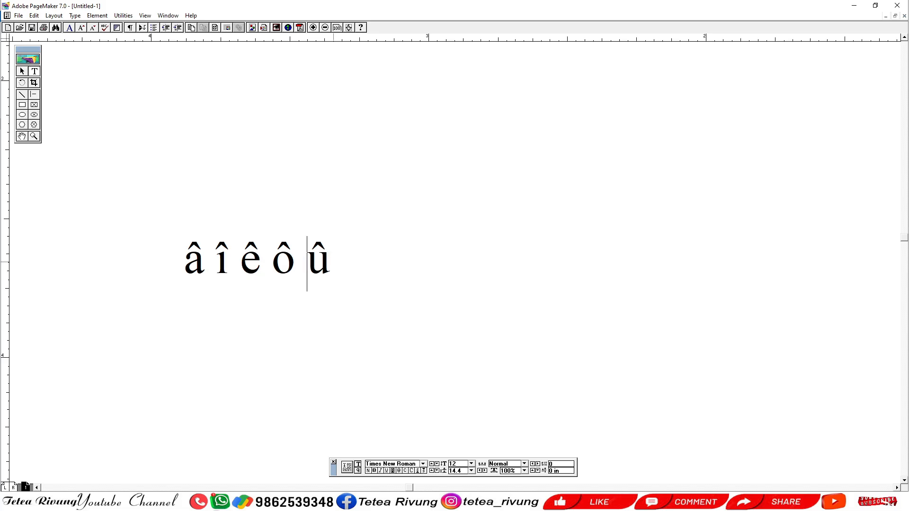
{"action": "key", "text": "Right"}
Move the vowel text block closer to the page, just below the four-symbol block on the pasteboard.
{"action": "key", "text": "F9"}
{"action": "key", "text": "ctrl+1"}
{"action": "left_click", "coordinate": [444, 268]}
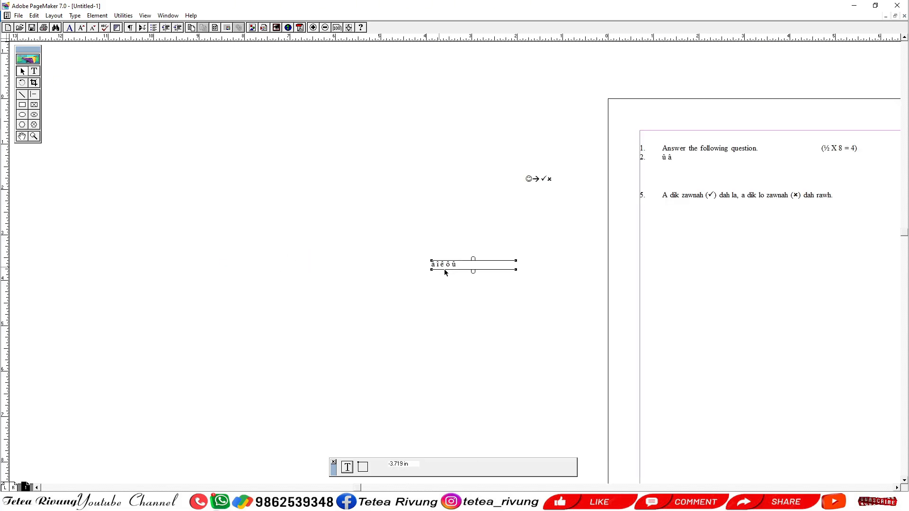
{"action": "left_click_drag", "start_coordinate": [513, 270], "coordinate": [570, 223]}
{"action": "left_click_drag", "start_coordinate": [614, 278], "coordinate": [443, 274]}
{"action": "left_click", "coordinate": [522, 228]}
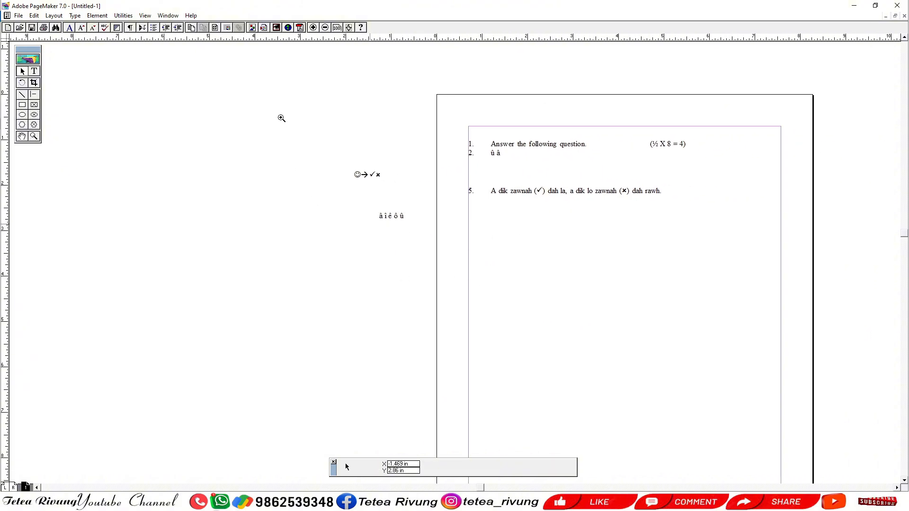
Copy î from the pasteboard vowels and replace the i in question 5's first "dik" with it.
{"action": "left_click_drag", "start_coordinate": [281, 117], "coordinate": [735, 215]}
{"action": "left_click_drag", "start_coordinate": [564, 345], "coordinate": [544, 240]}
{"action": "key", "text": "F9"}
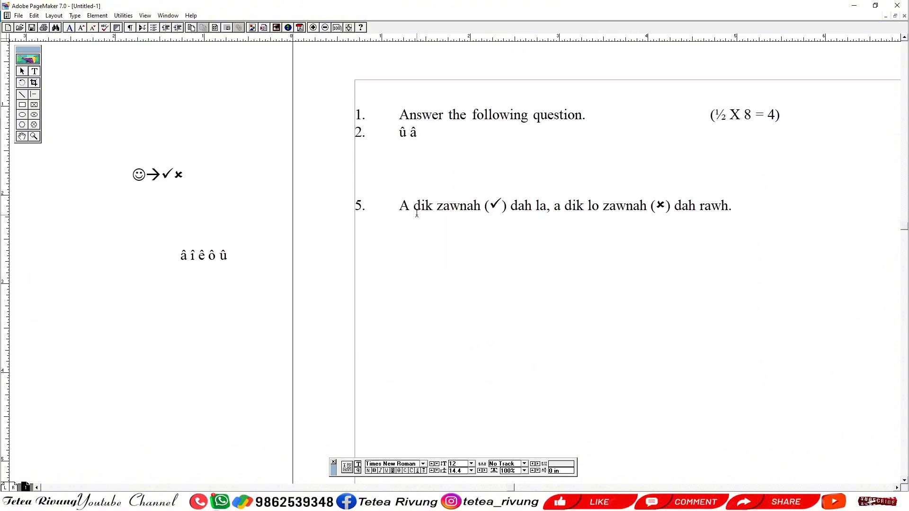
{"action": "left_click", "coordinate": [191, 255]}
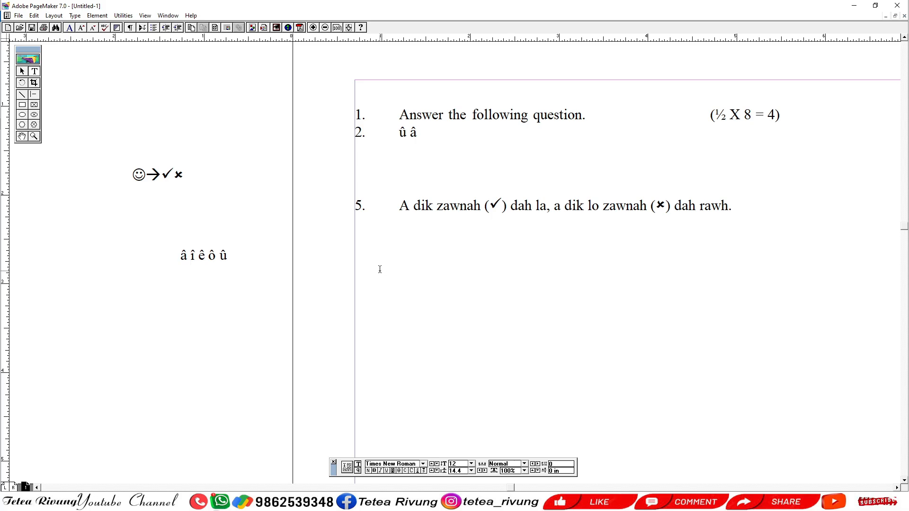
{"action": "left_click", "coordinate": [418, 200]}
{"action": "key", "text": "shift+Right"}
{"action": "key", "text": "ctrl+v"}
Replace the i in question 5's second "dik" with î.
{"action": "key", "text": "Right"}
{"action": "key", "text": "Right"}
{"action": "key", "text": "Right"}
{"action": "key", "text": "Right"}
{"action": "key", "text": "Right"}
{"action": "key", "text": "Right"}
{"action": "key", "text": "Right"}
{"action": "key", "text": "Right"}
{"action": "key", "text": "Right"}
{"action": "key", "text": "Right"}
{"action": "key", "text": "Right"}
{"action": "key", "text": "Right"}
{"action": "key", "text": "shift+Right"}
Copy â from the pasteboard vowels and replace the first a in question 5's second "zawnah" with it.
{"action": "left_click", "coordinate": [192, 256]}
{"action": "key", "text": "shift+Left"}
{"action": "left_click", "coordinate": [615, 207]}
{"action": "key", "text": "shift+Left"}
{"action": "key", "text": "ctrl+v"}
{"action": "left_click", "coordinate": [22, 71]}
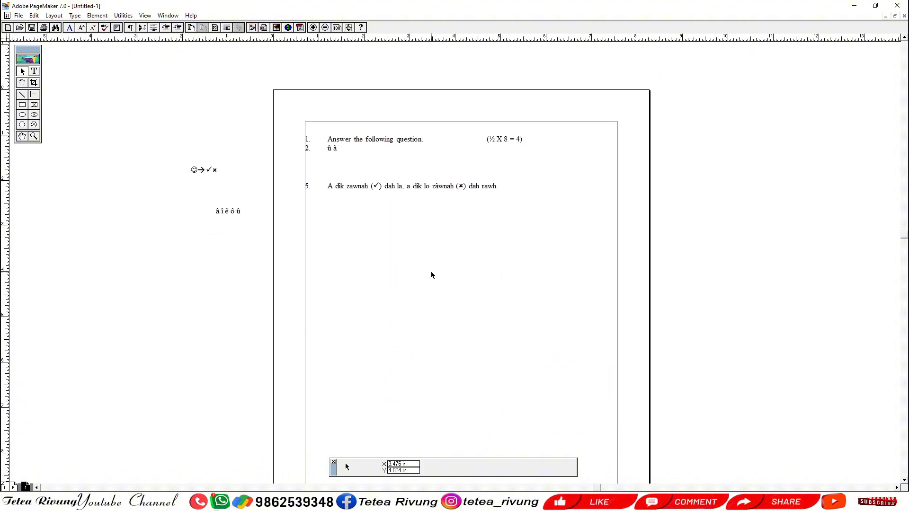
Examine several Times New Roman characters in Character Map, including x, 1 and the macron, and close it.
{"action": "key", "text": "ctrl+0"}
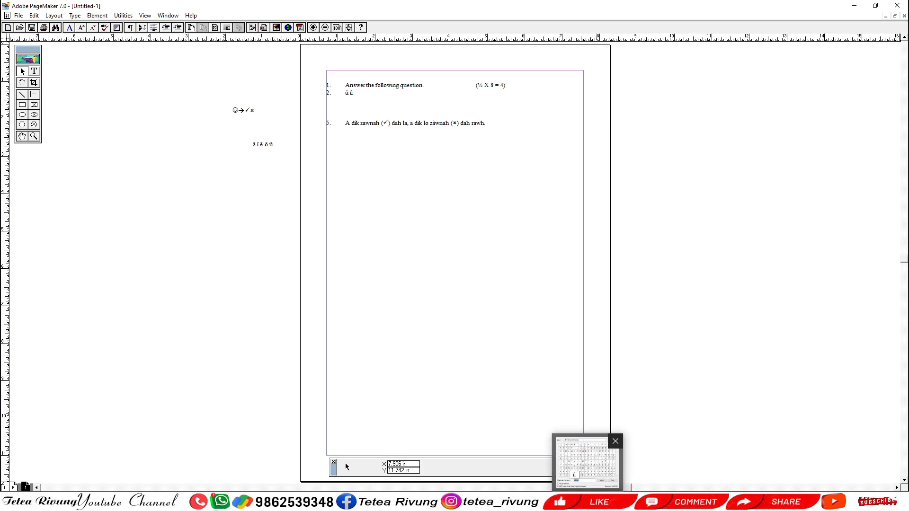
{"action": "left_click", "coordinate": [574, 476]}
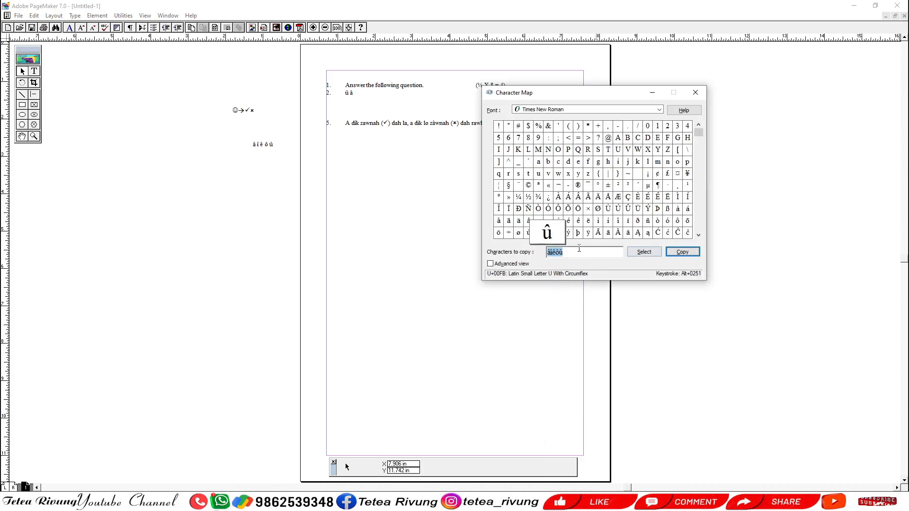
{"action": "left_click", "coordinate": [599, 161]}
{"action": "left_click", "coordinate": [568, 176]}
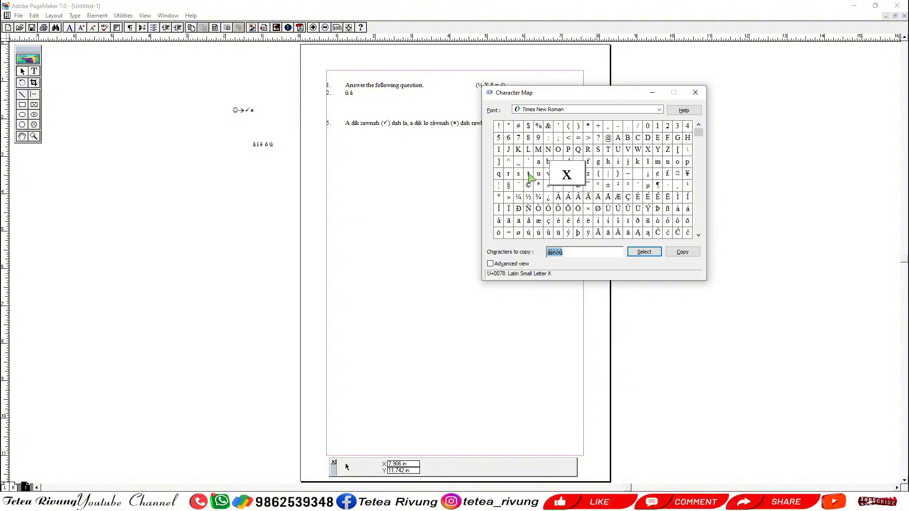
{"action": "left_click", "coordinate": [609, 163]}
{"action": "left_click", "coordinate": [538, 149]}
{"action": "left_click", "coordinate": [658, 128]}
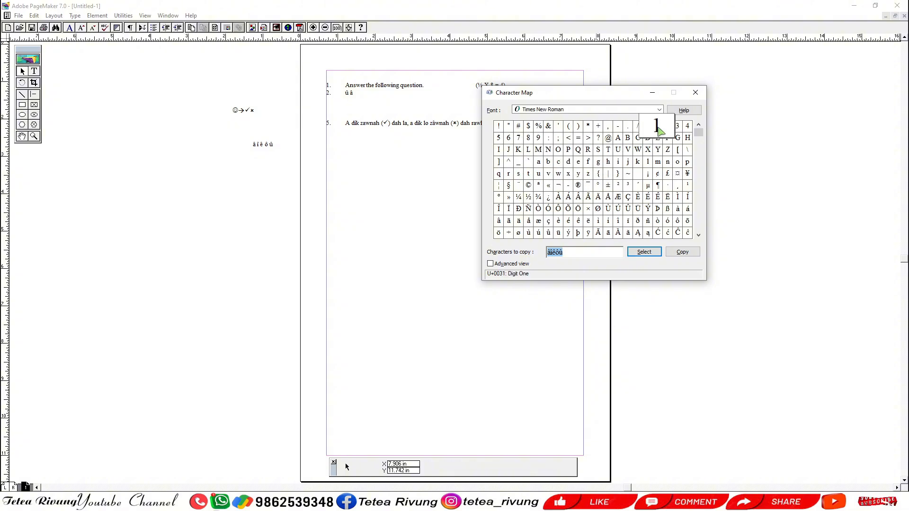
{"action": "left_click", "coordinate": [628, 209]}
{"action": "left_click", "coordinate": [589, 187]}
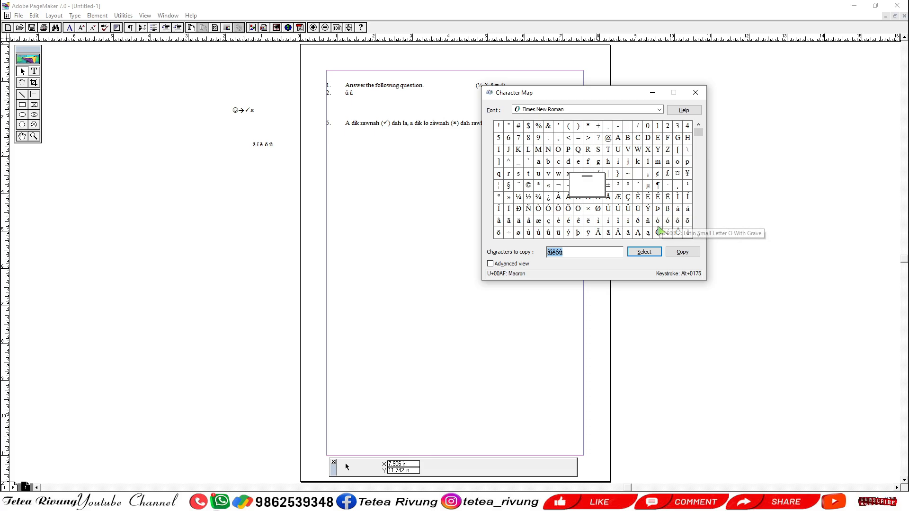
{"action": "left_click", "coordinate": [695, 92]}
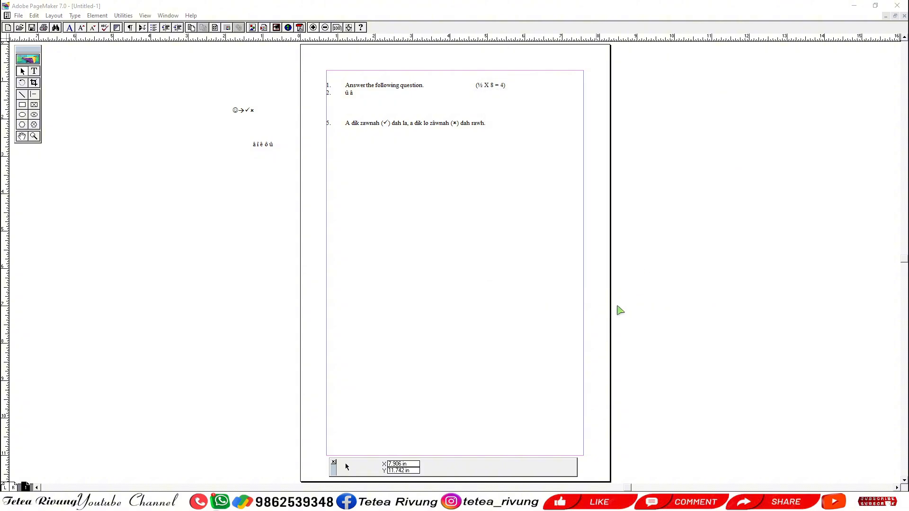